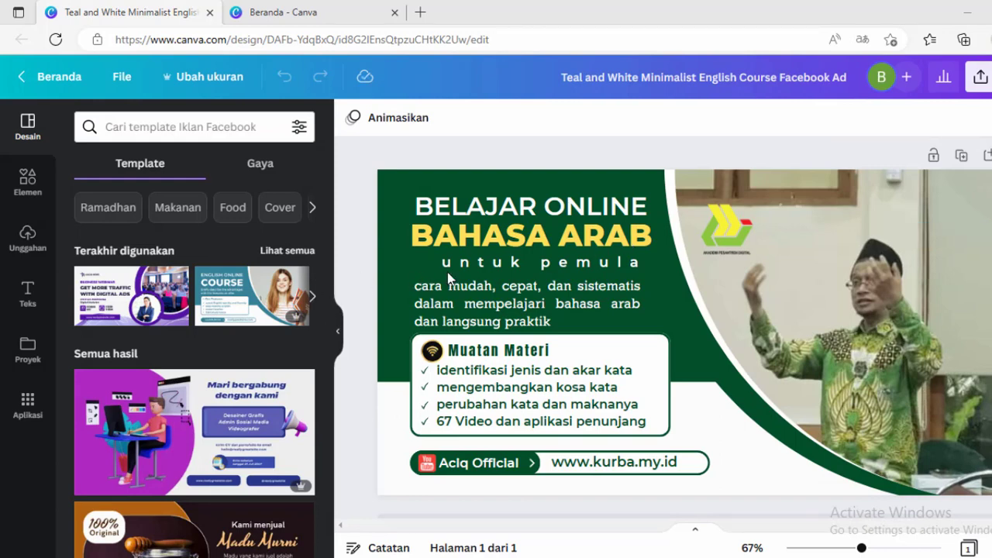
- Switch to the browser tab showing the Canva home page
left_click_drag(449, 273, 292, 289)
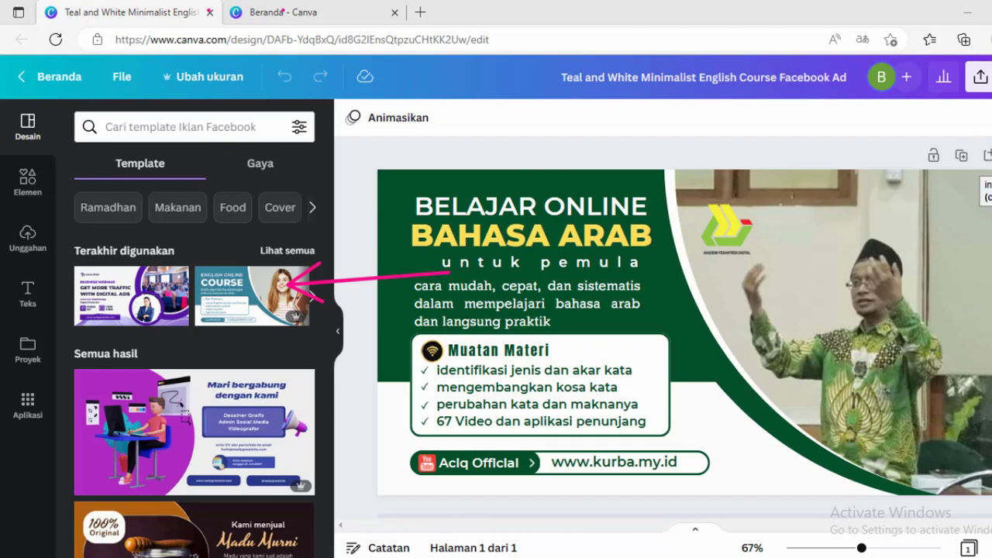
left_click(301, 19)
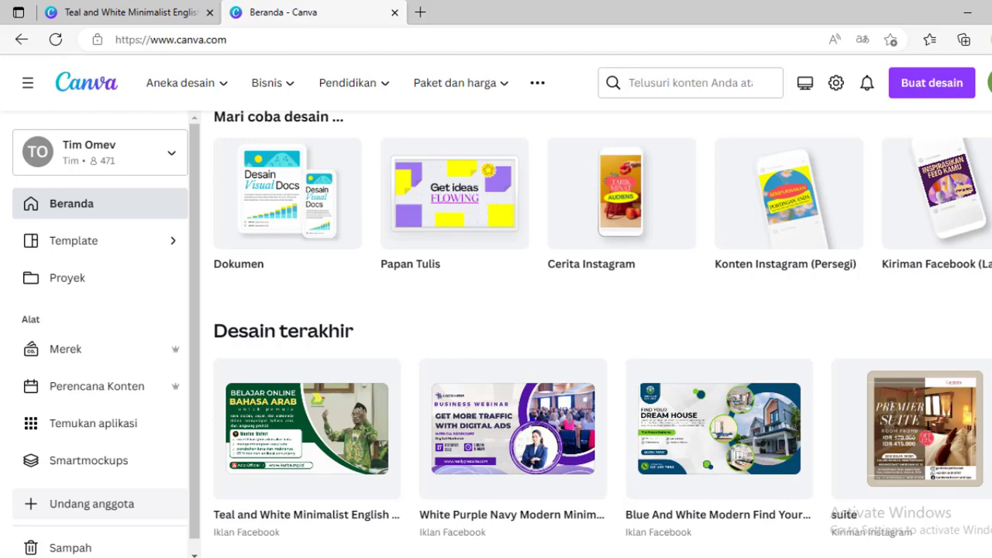
- Scroll through the recent designs on the home page, looking at the Teal and White Minimalist English design
scroll(602, 334, "down", 3)
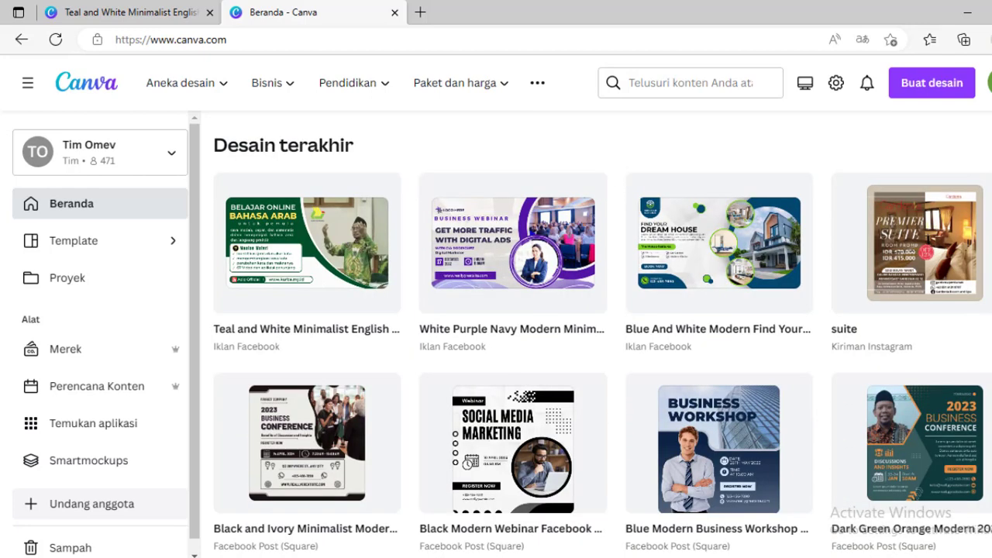
scroll(603, 334, "down", 1)
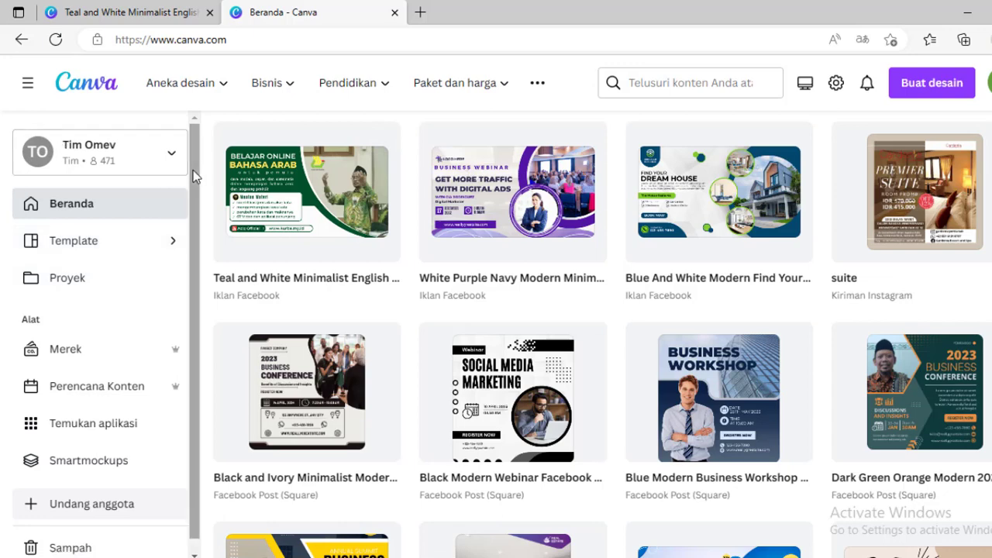
left_click_drag(195, 177, 197, 223)
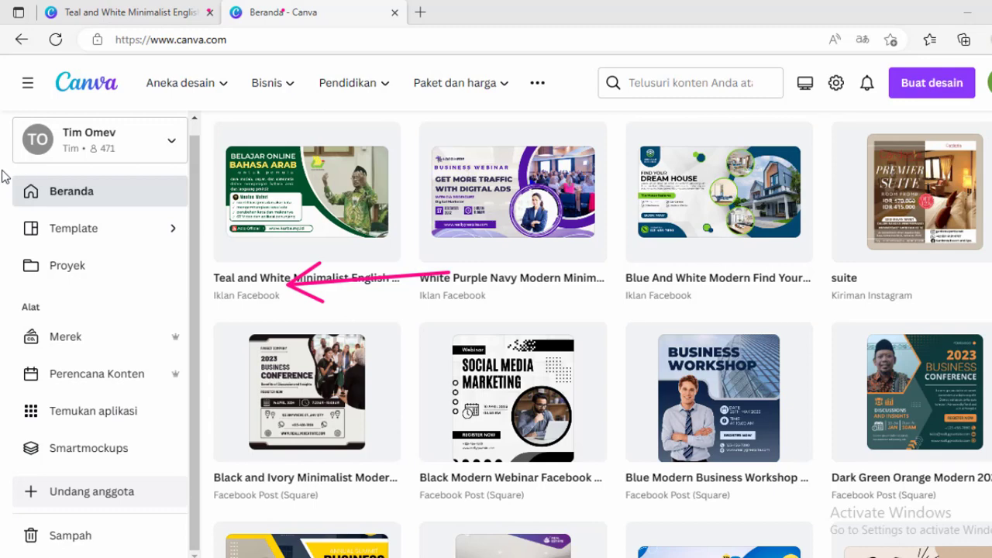
mouse_move(13, 180)
left_mouse_down()
mouse_move(154, 298)
mouse_move(189, 290)
left_mouse_up()
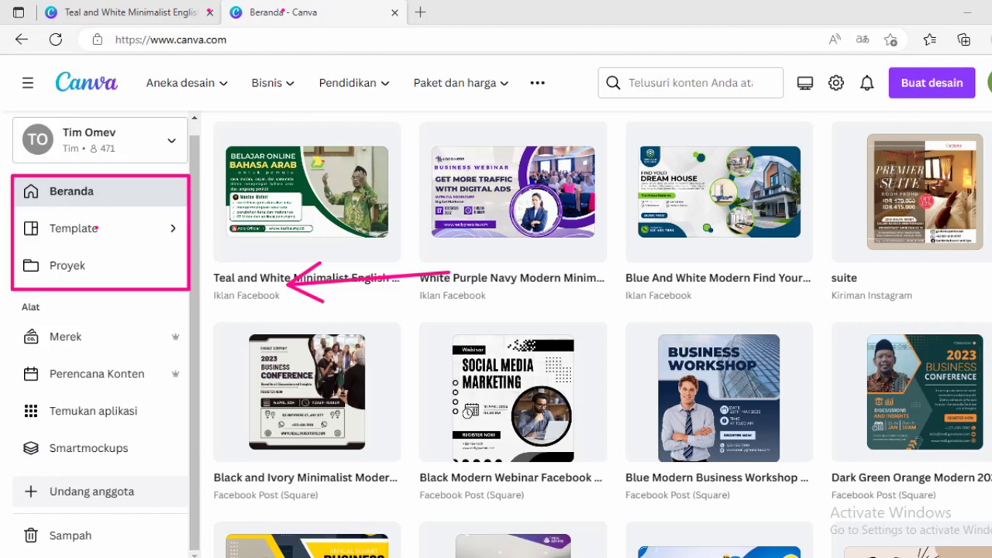
key("Escape")
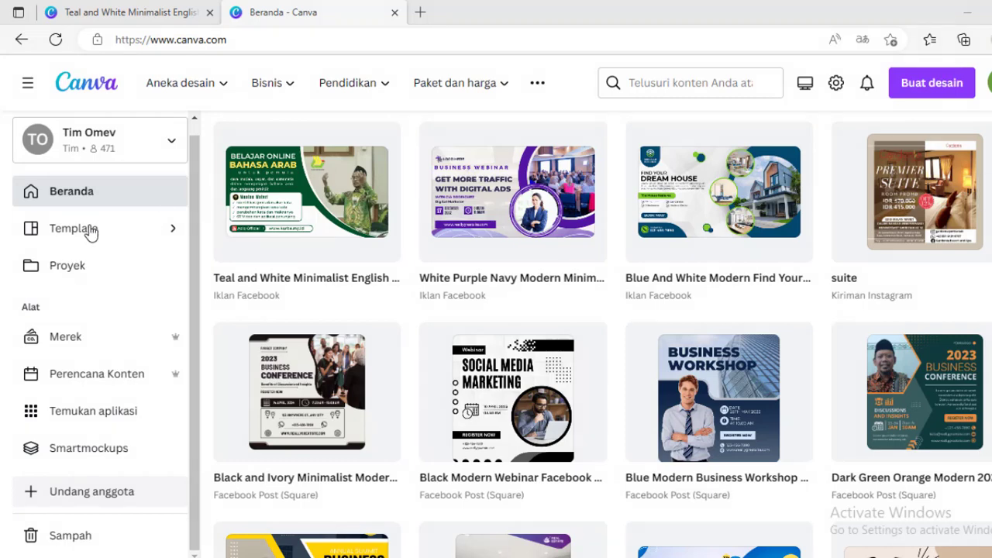
- Open the template gallery and go to the Media Sosial category's Iklan Facebook templates
left_click(68, 232)
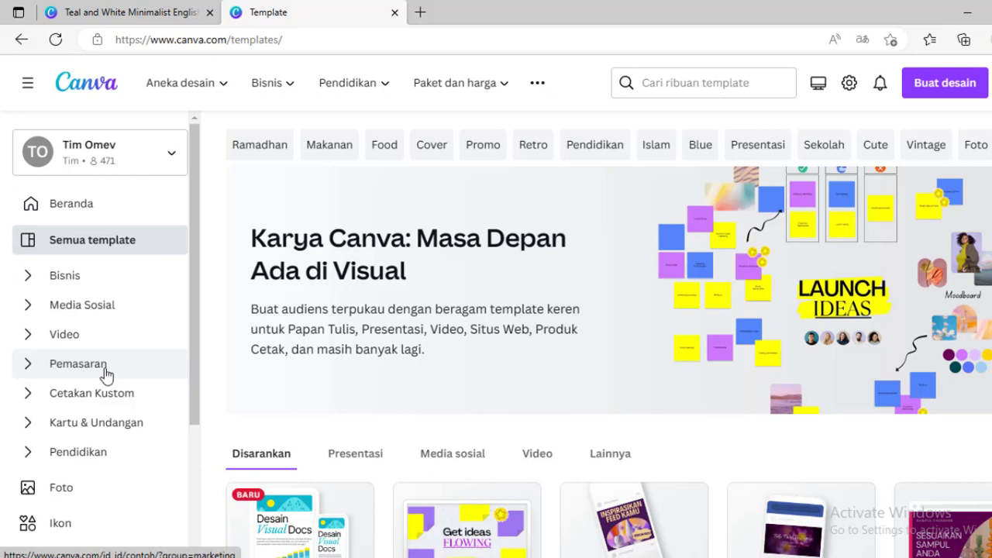
left_click(29, 307)
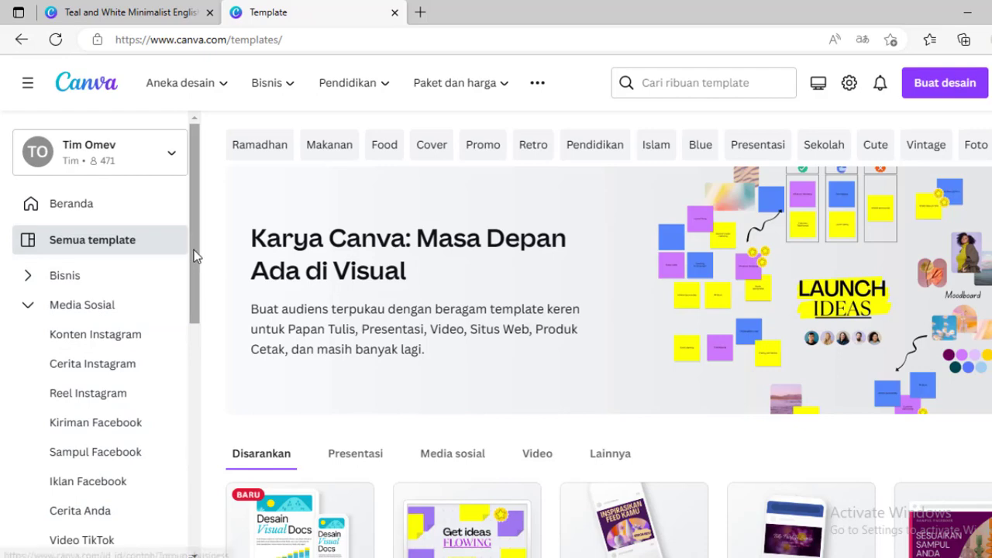
left_click_drag(194, 256, 197, 279)
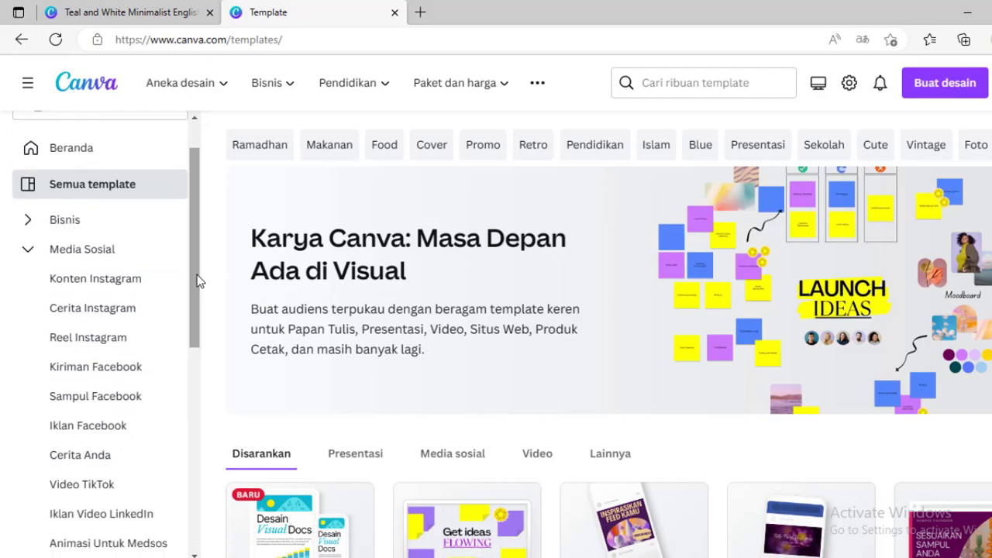
left_click(95, 436)
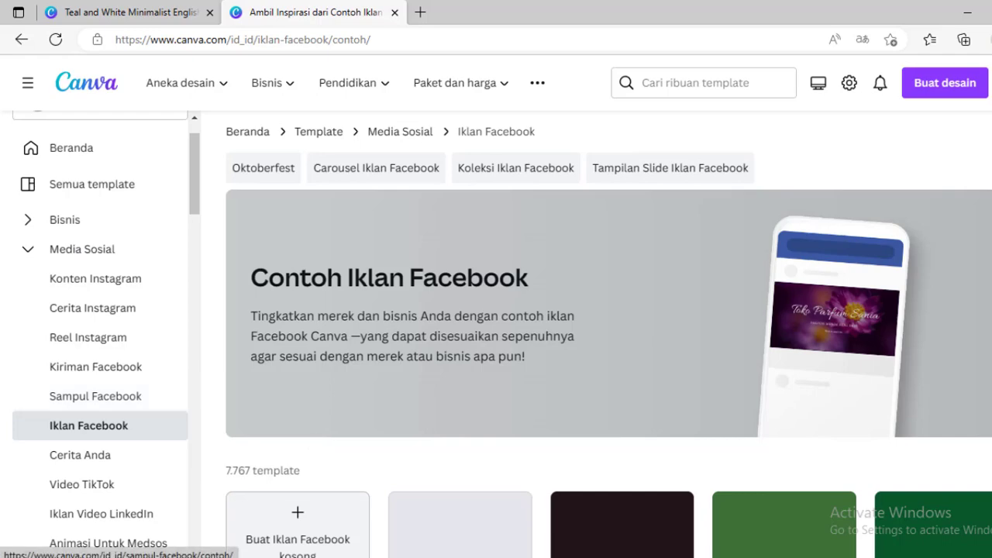
- Browse the Facebook ad templates gallery
scroll(609, 334, "down", 3)
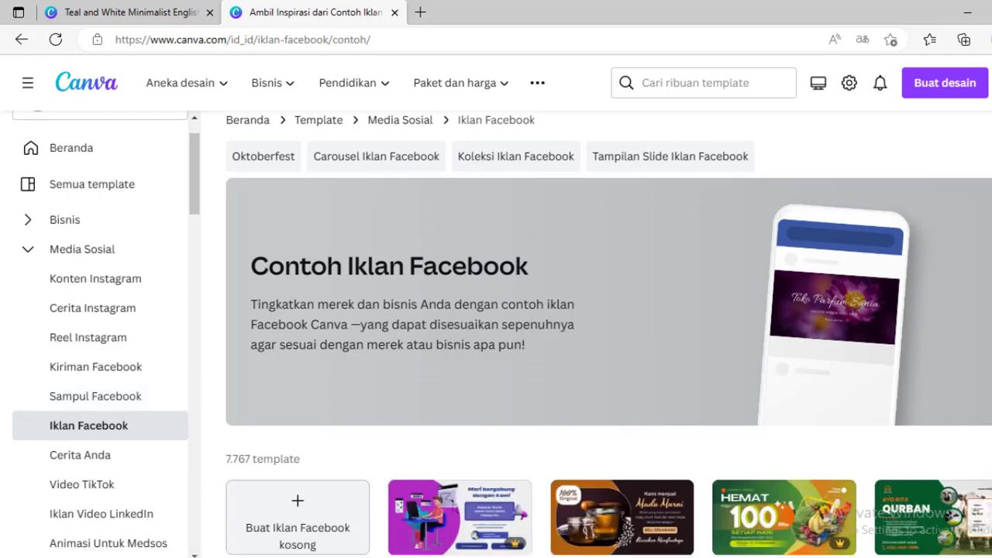
scroll(608, 333, "down", 2)
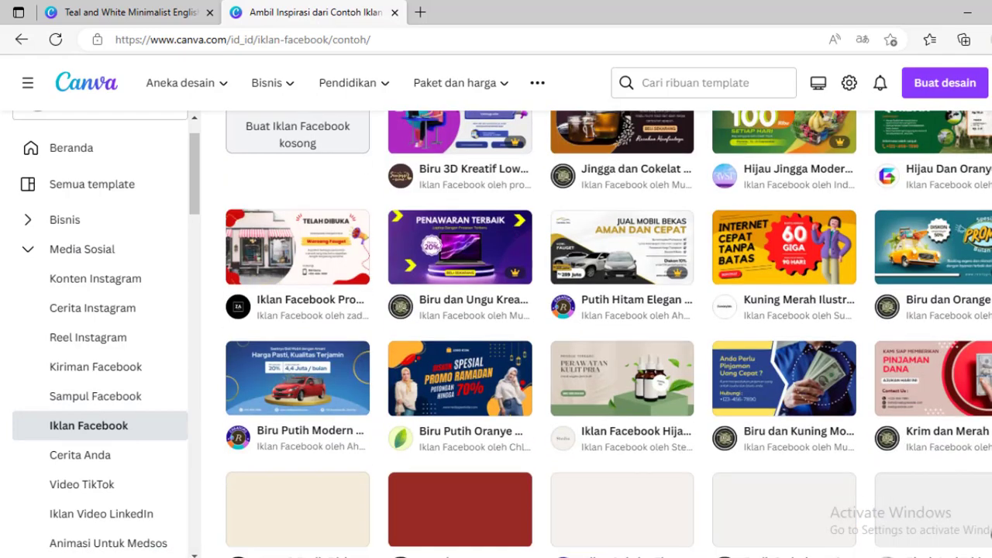
scroll(609, 334, "up", 1)
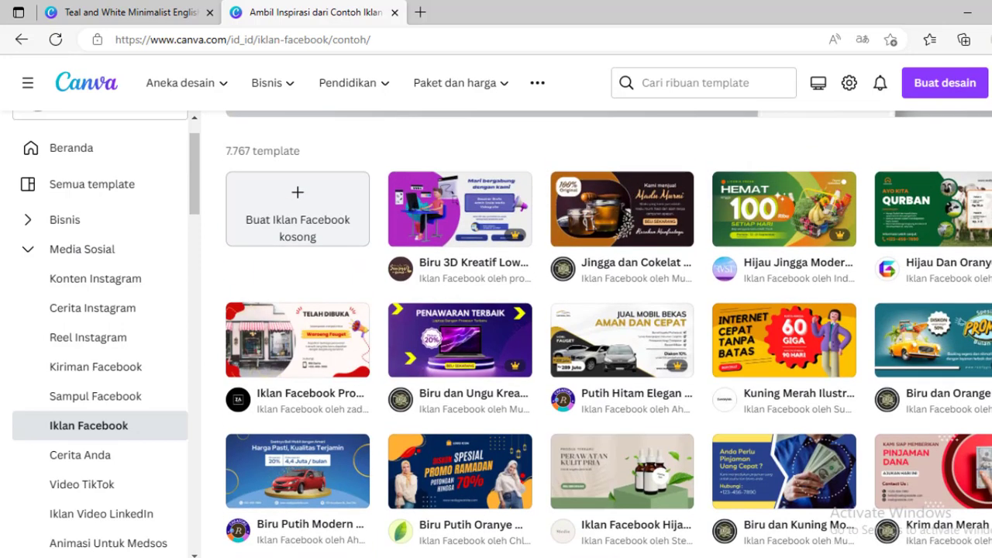
scroll(609, 333, "down", 2)
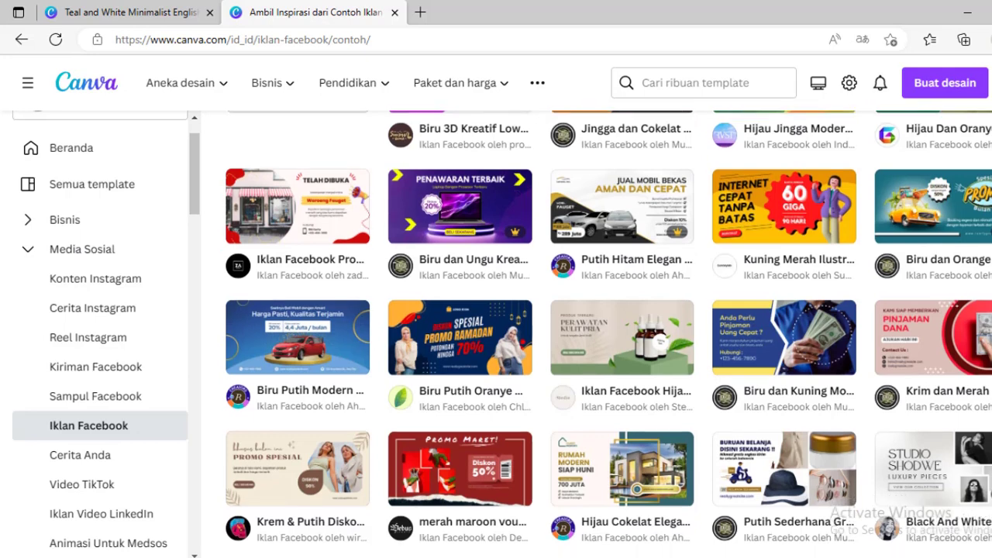
scroll(608, 334, "down", 1)
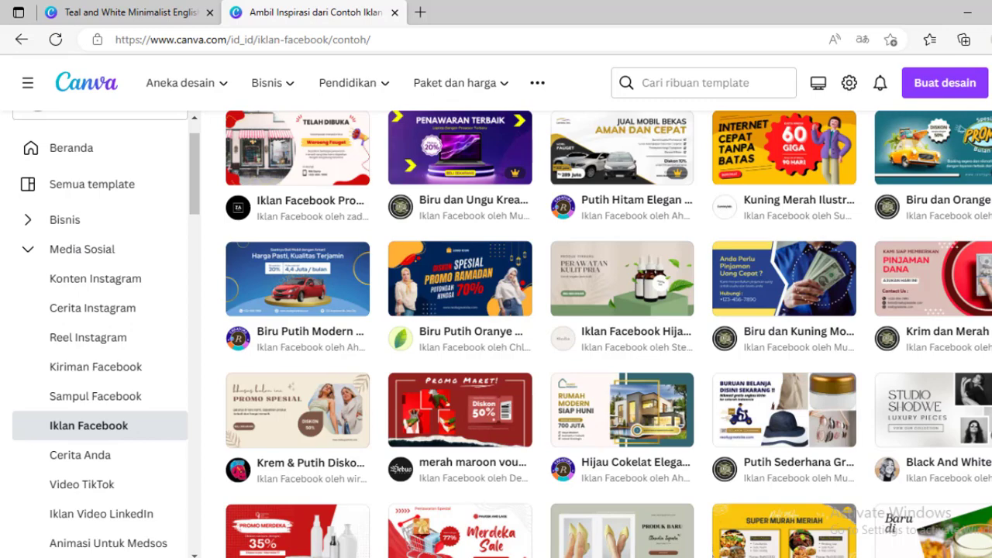
scroll(609, 334, "down", 4)
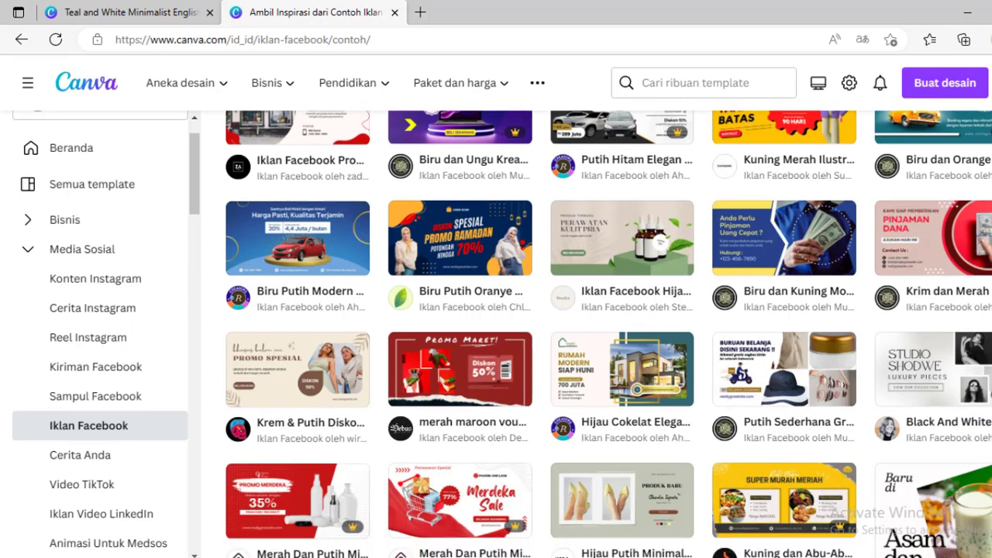
scroll(609, 334, "down", 1)
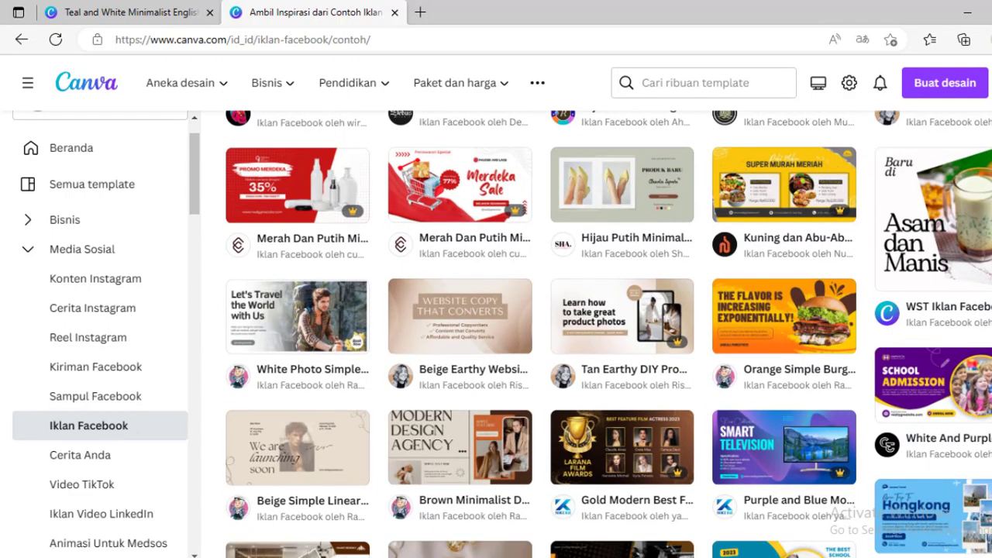
scroll(609, 334, "down", 5)
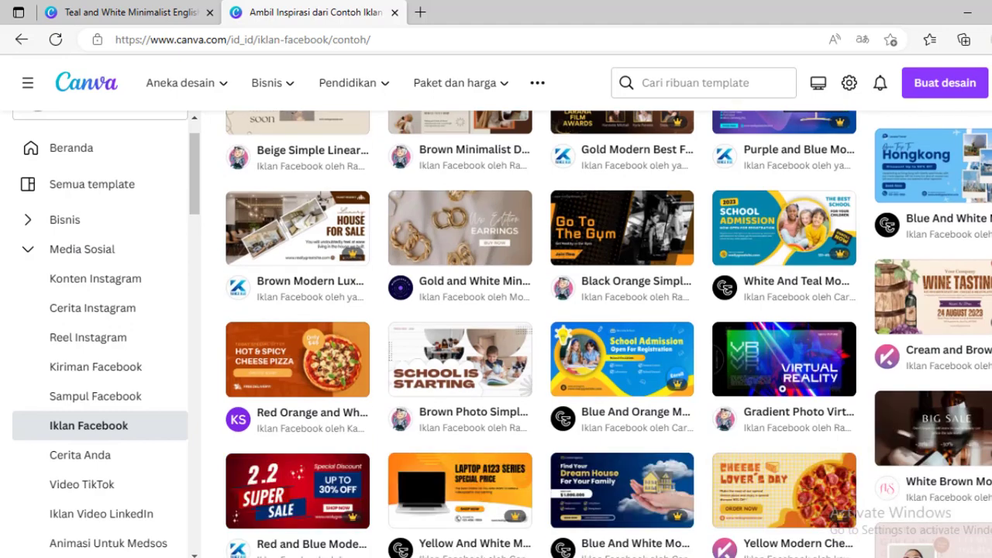
scroll(609, 334, "down", 2)
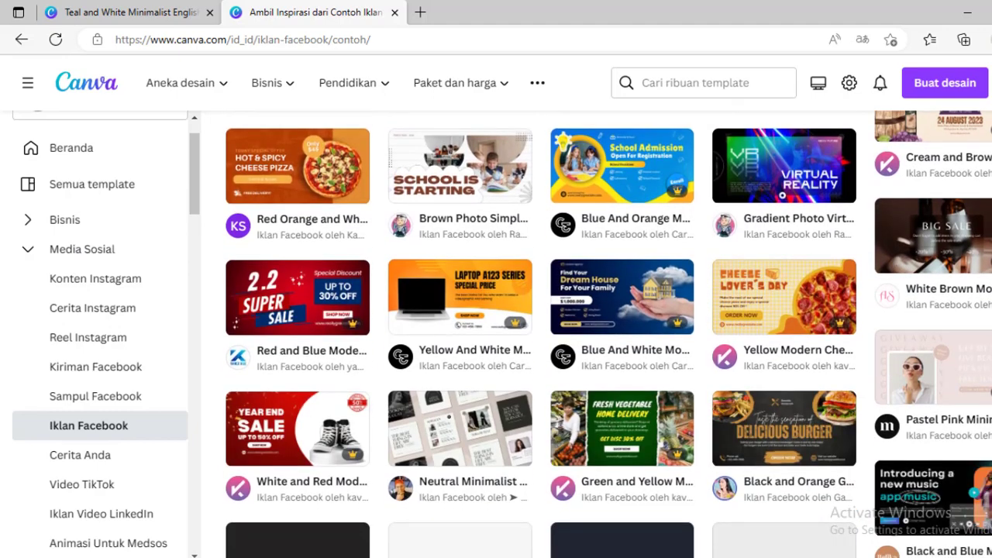
scroll(608, 334, "down", 2)
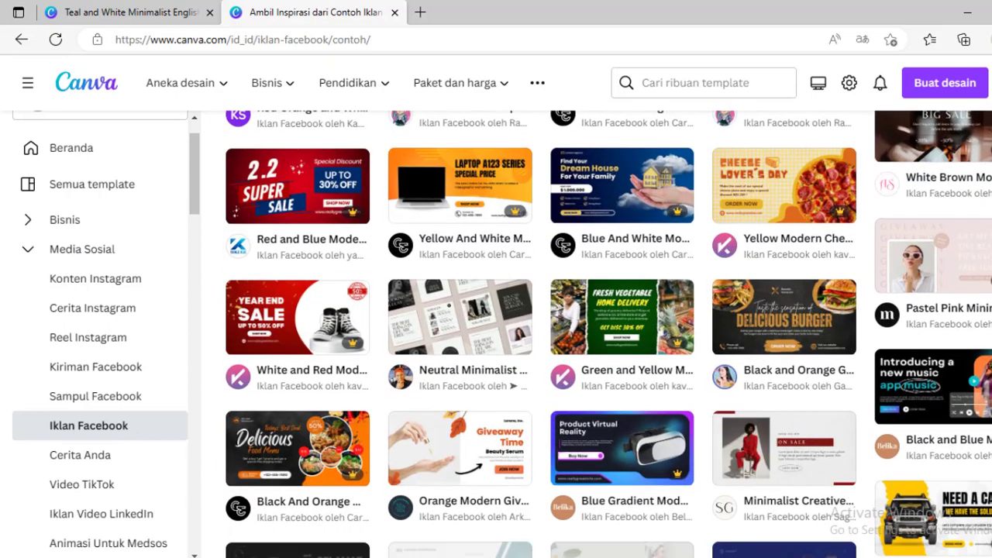
scroll(609, 334, "down", 1)
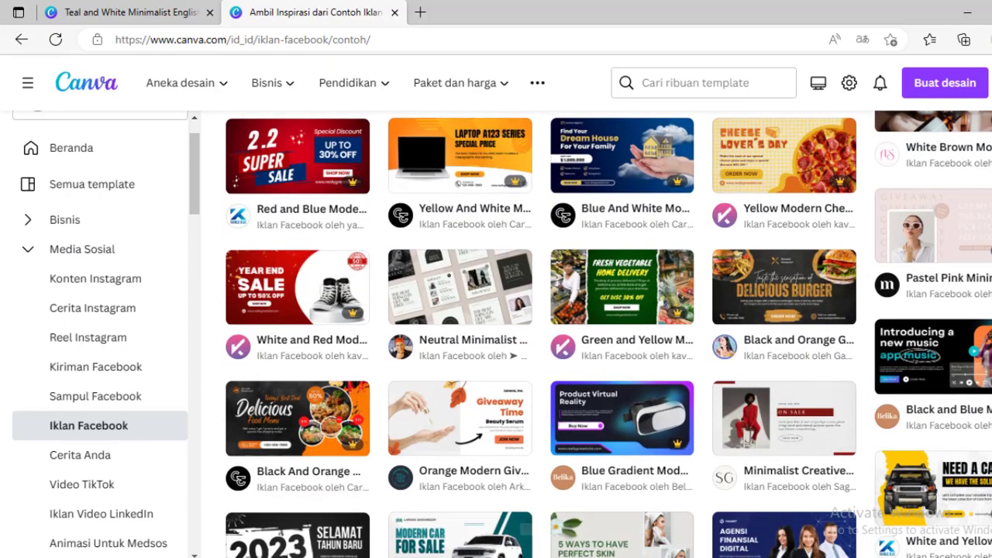
scroll(608, 334, "down", 1)
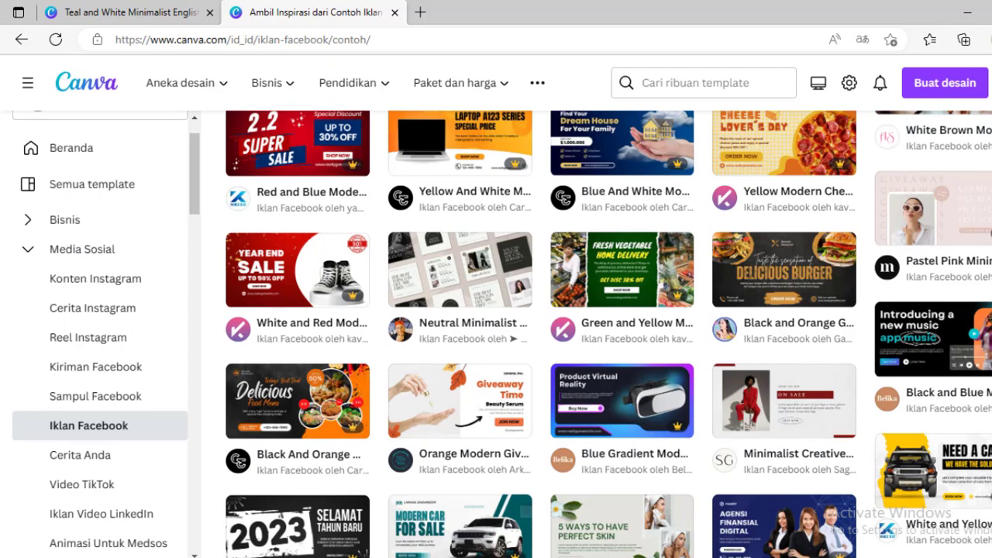
scroll(609, 335, "down", 2)
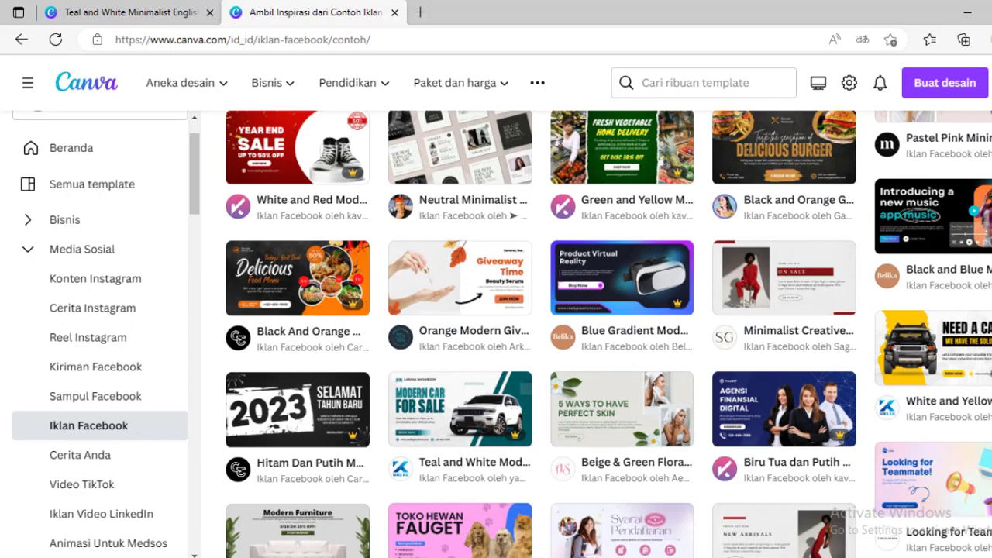
scroll(608, 334, "down", 4)
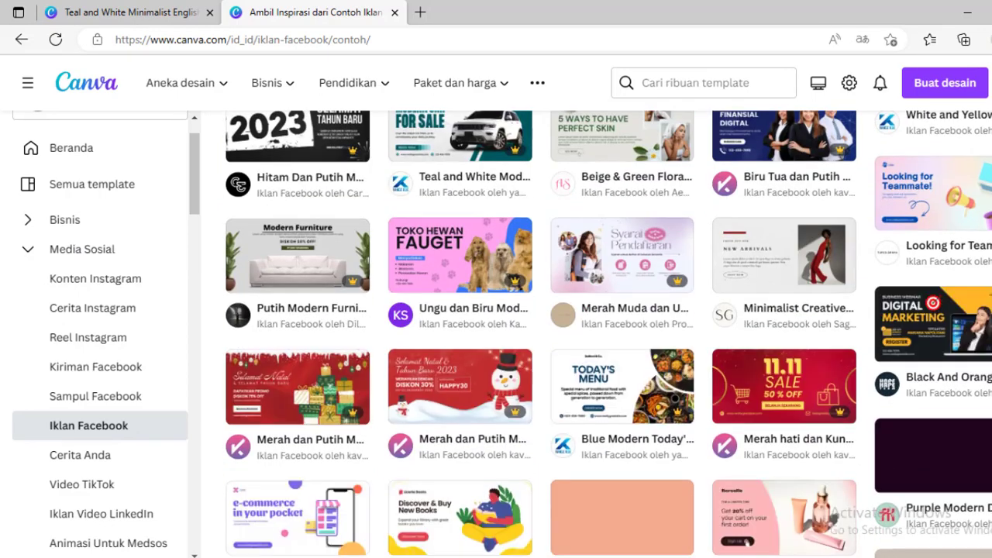
scroll(609, 335, "down", 2)
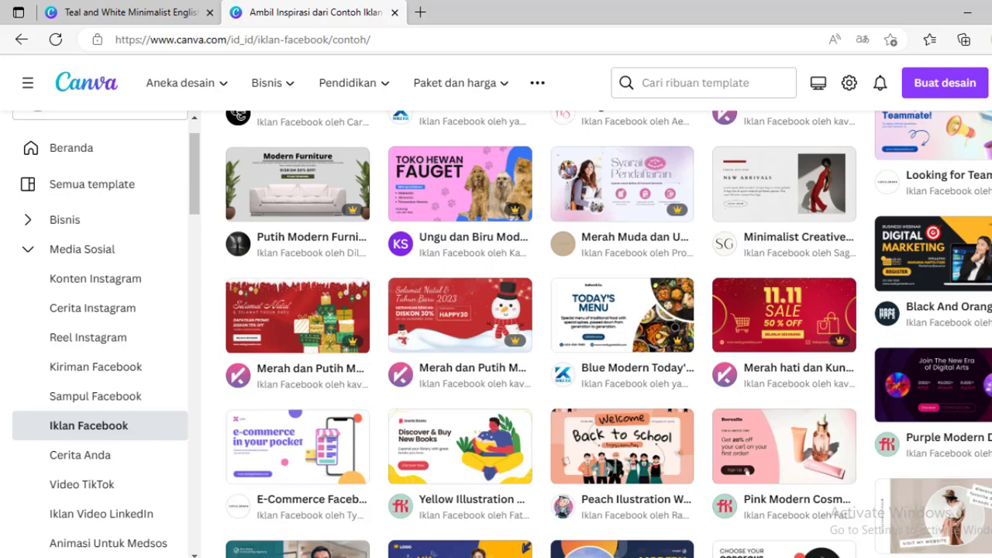
- Open the Black And Orange Modern Business Webinar Digital Marketing Facebook Ad template for customising
left_click(23, 250)
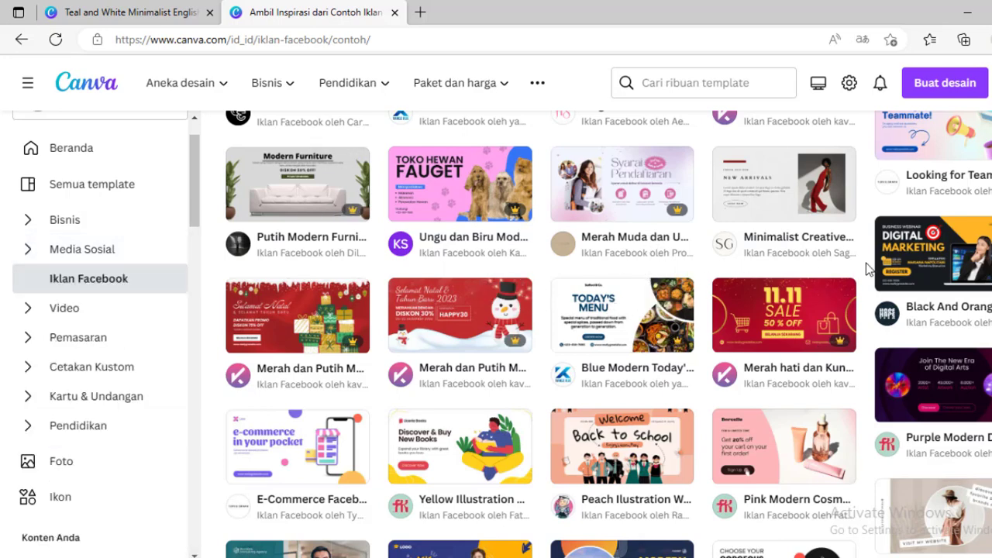
left_click(949, 252)
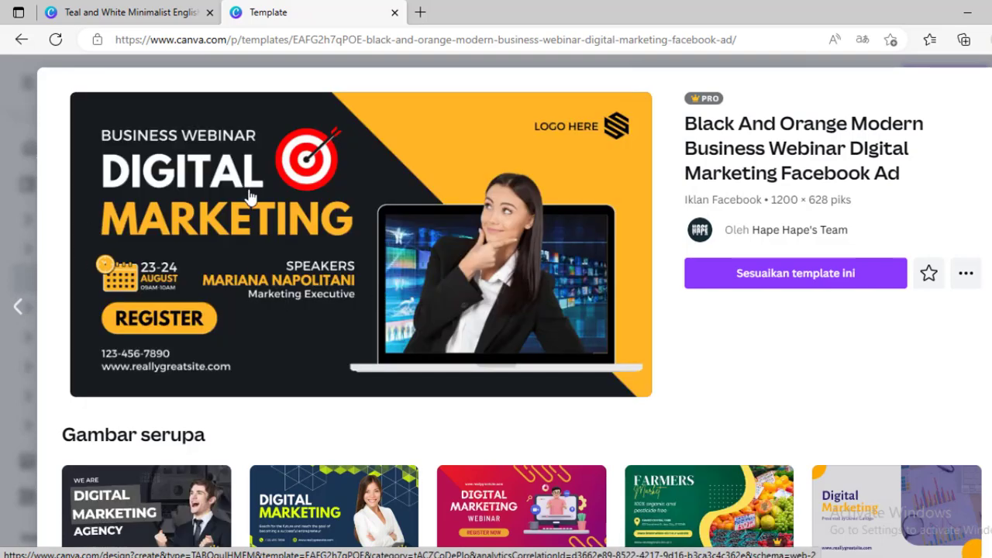
left_click(802, 281)
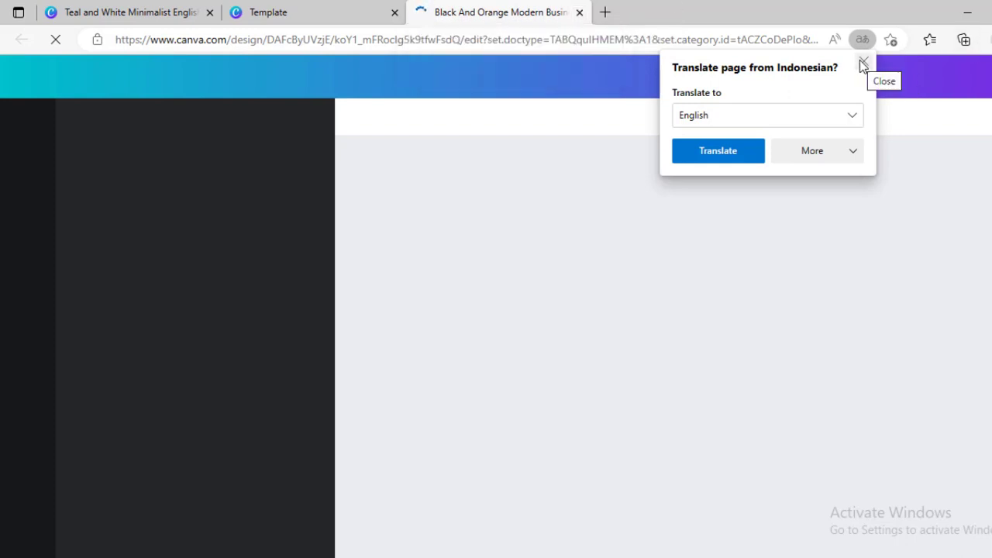
- Dismiss the translation prompt and close the new design tab and the template tab
left_click(860, 61)
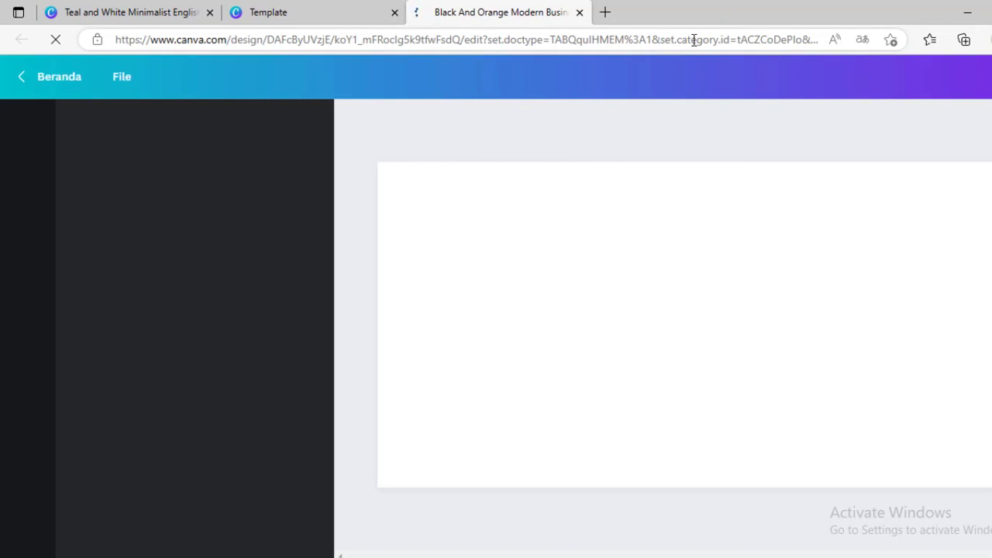
left_click(580, 13)
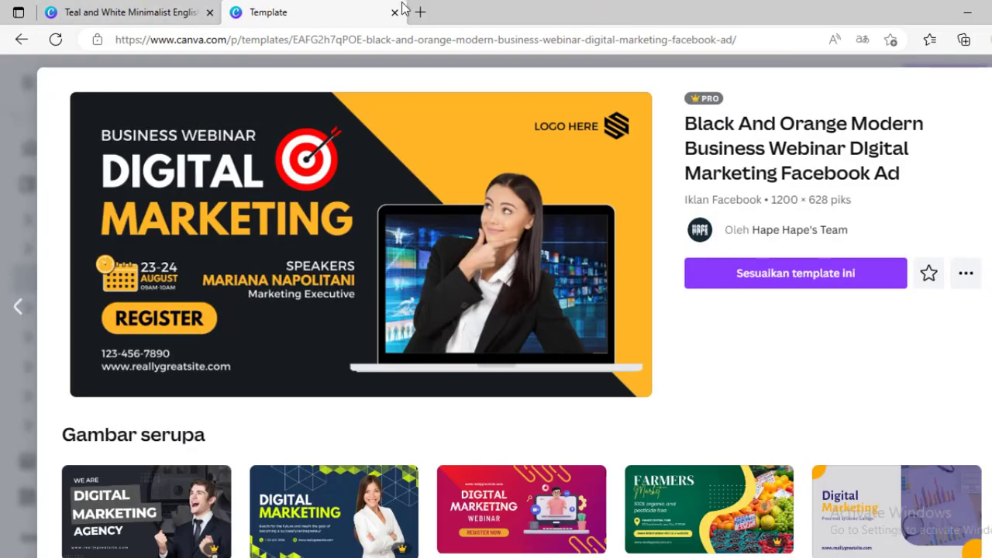
left_click(394, 11)
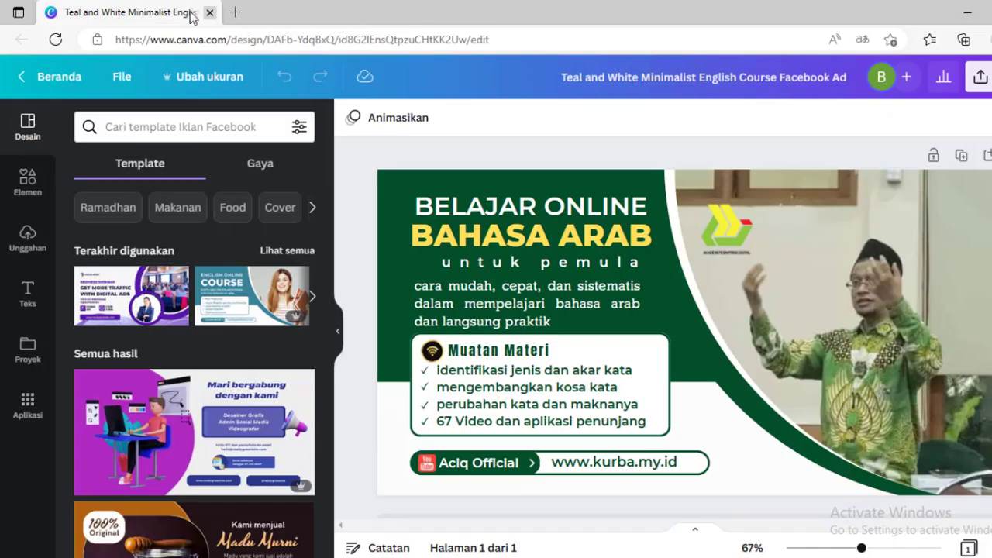
- Try to apply the recently used Digital Ads webinar template to the current design
left_click(125, 299)
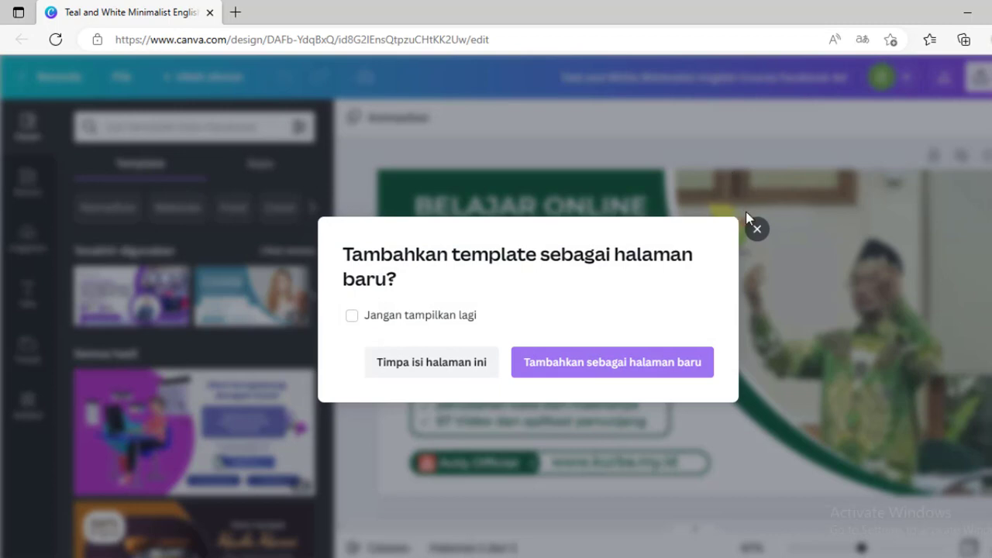
left_click(757, 228)
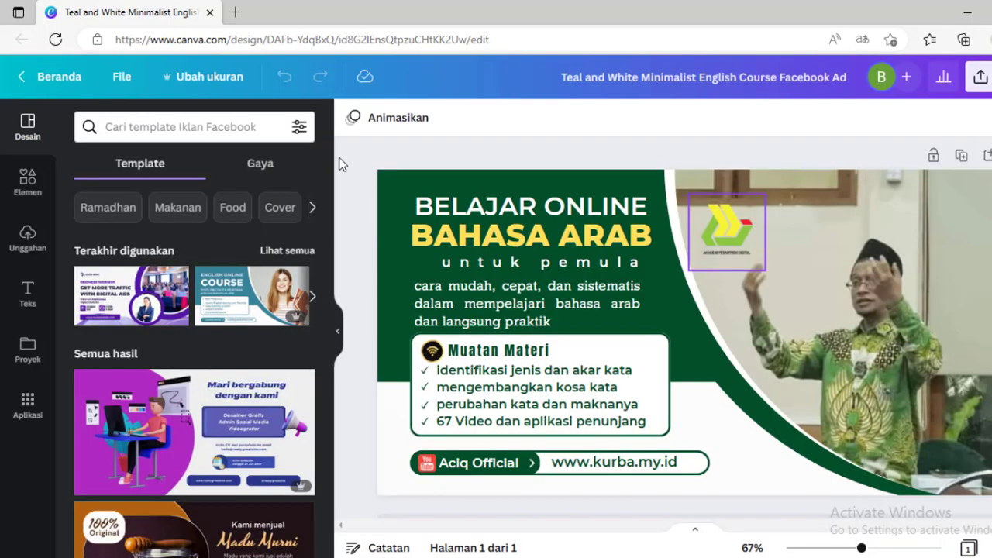
- Return to the home page and open the recent White Purple Navy Modern Minimalist design, dismissing the translation prompt
left_click(66, 83)
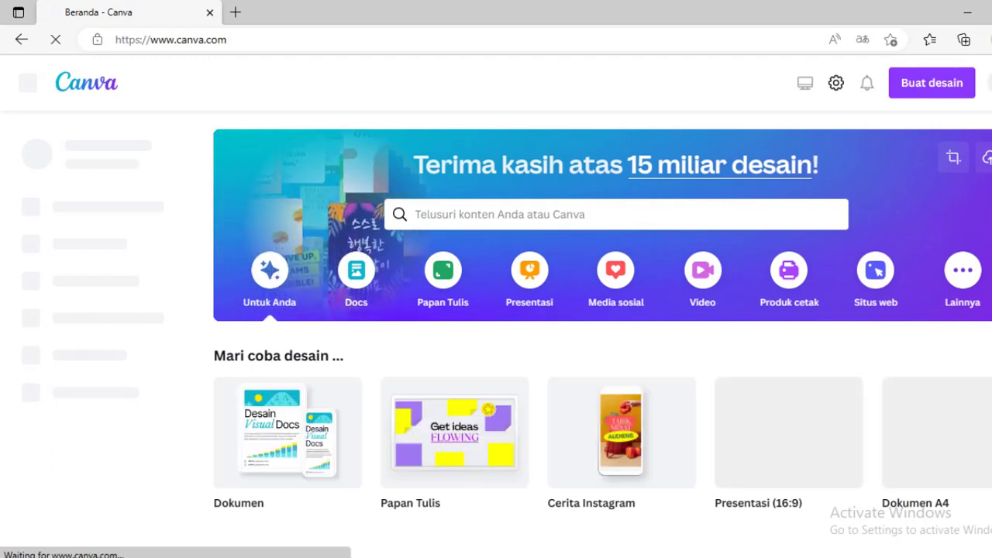
scroll(602, 334, "down", 2)
scroll(602, 334, "down", 4)
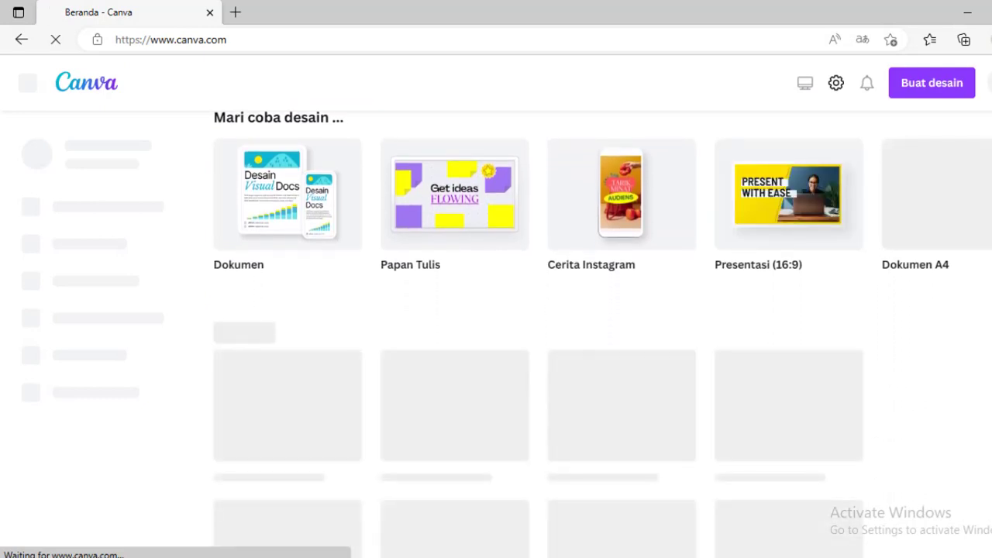
scroll(846, 227, "down", 1)
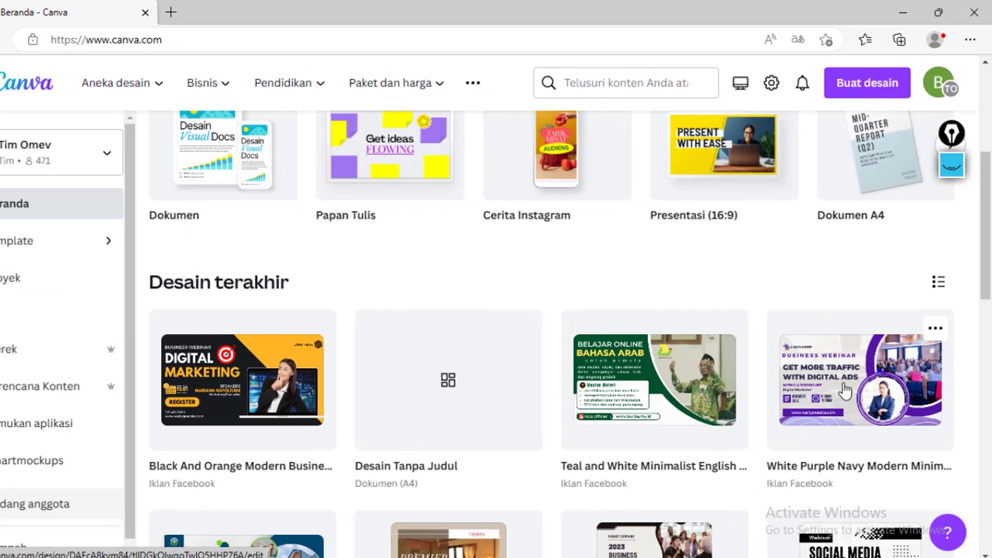
left_click(845, 392)
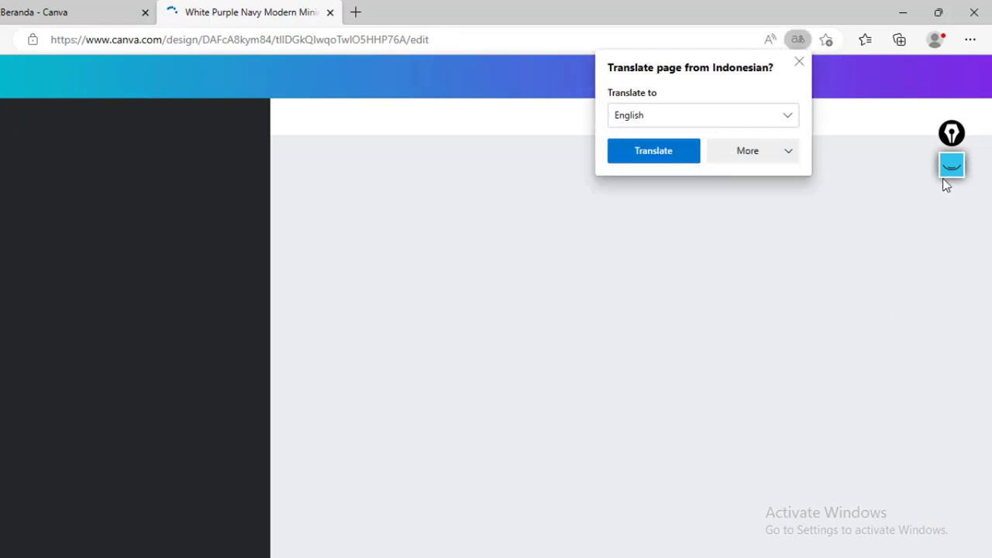
left_click(802, 63)
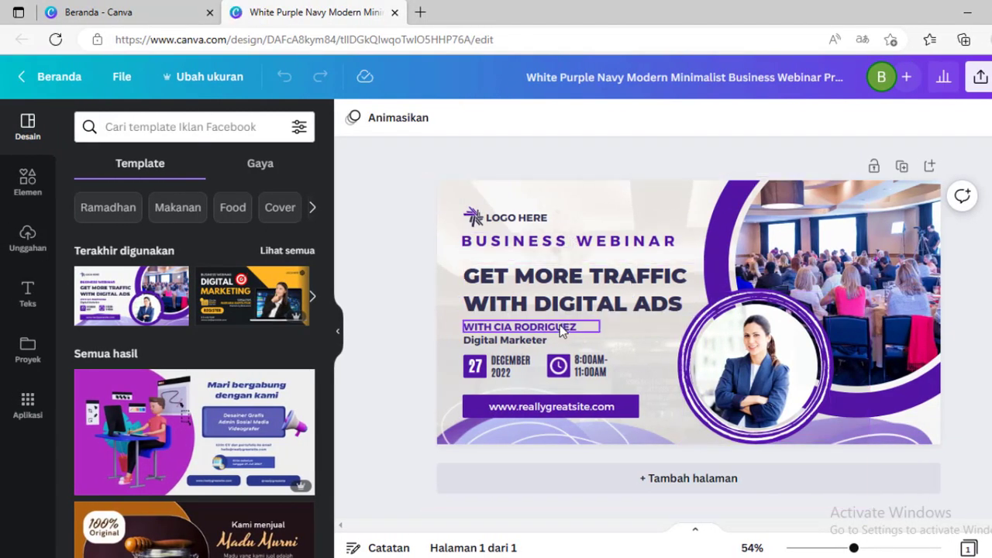
- Replace the BUSINESS WEBINAR label with the text "KAJIAN RAMADHAN"
double_click(579, 240)
triple_click(580, 240)
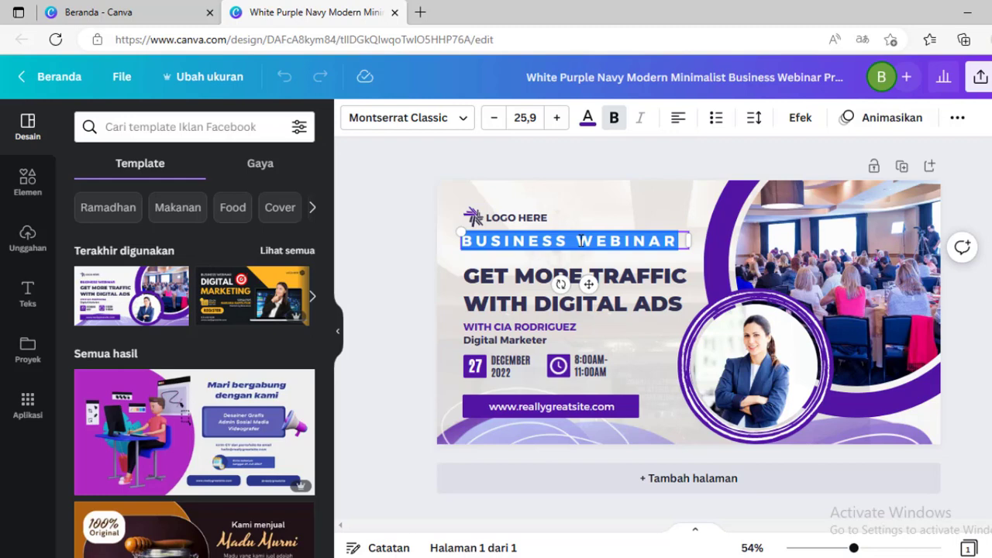
type("KAJIAN")
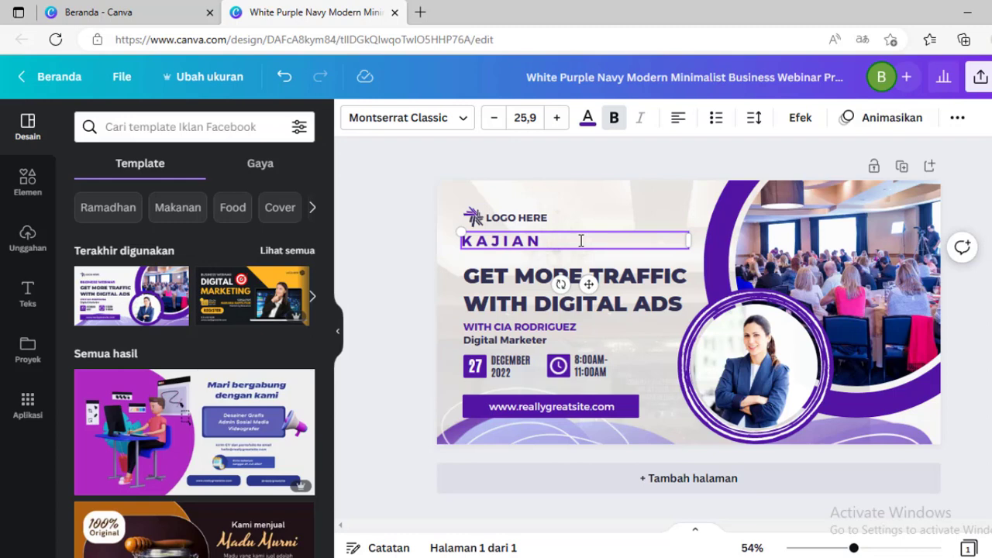
type(" PENUTUPAN")
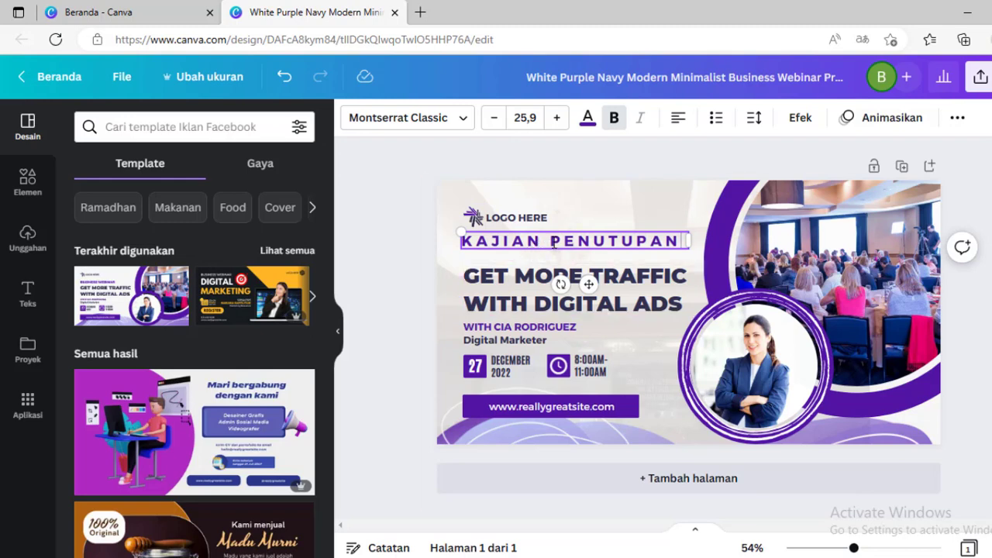
left_click_drag(553, 242, 685, 242)
type("RAMADHAN")
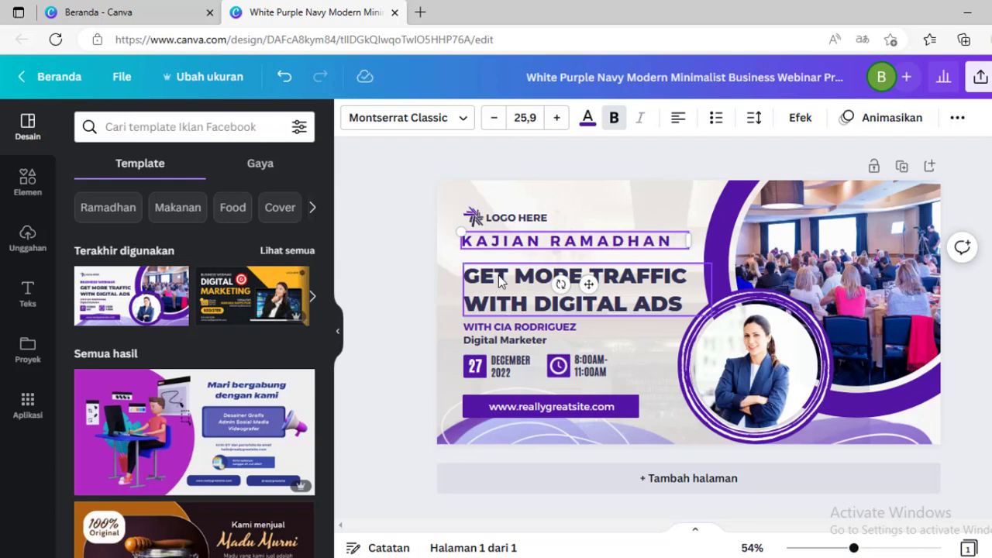
- Replace the headline with "FIKIH RAMADHAN" and narrow its text box to fit
left_click(499, 276)
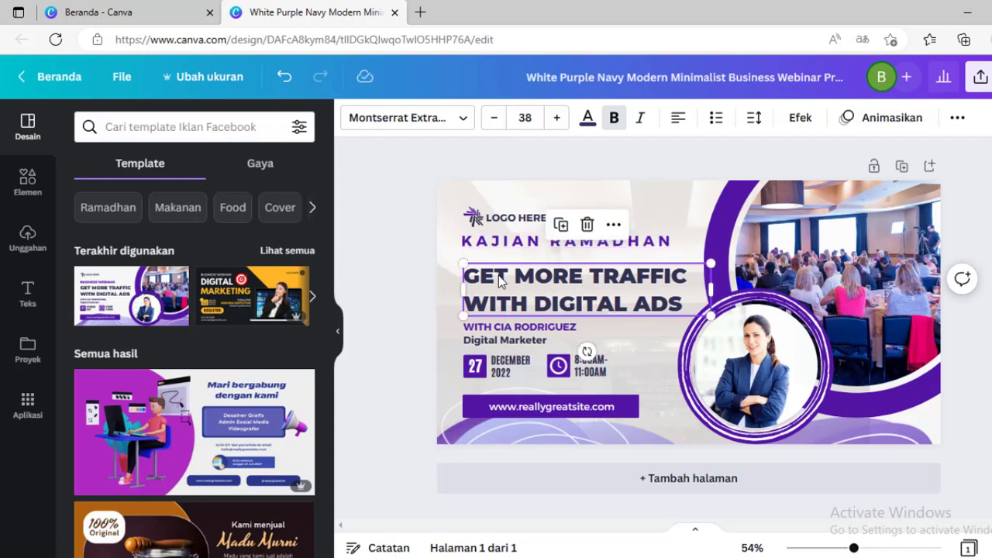
double_click(500, 276)
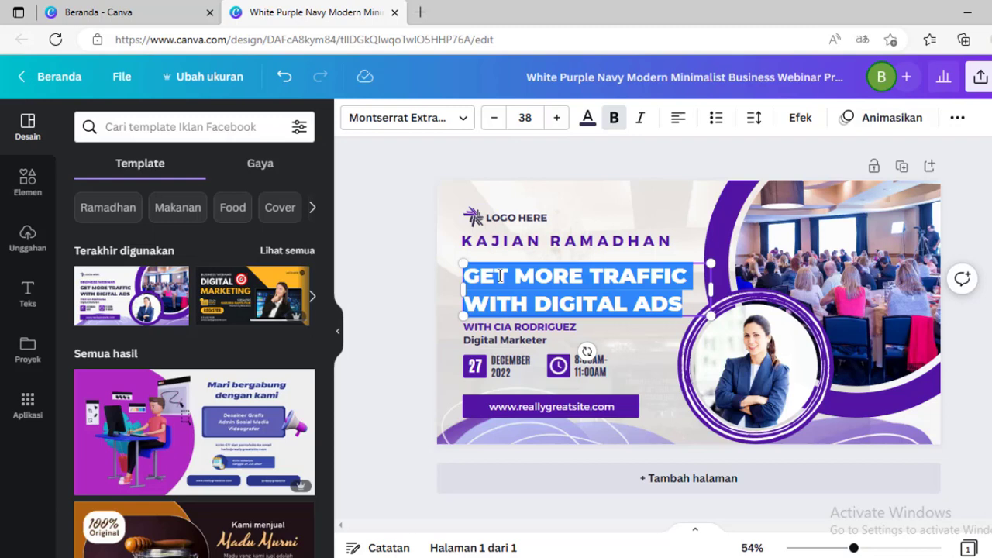
type("FIKIH")
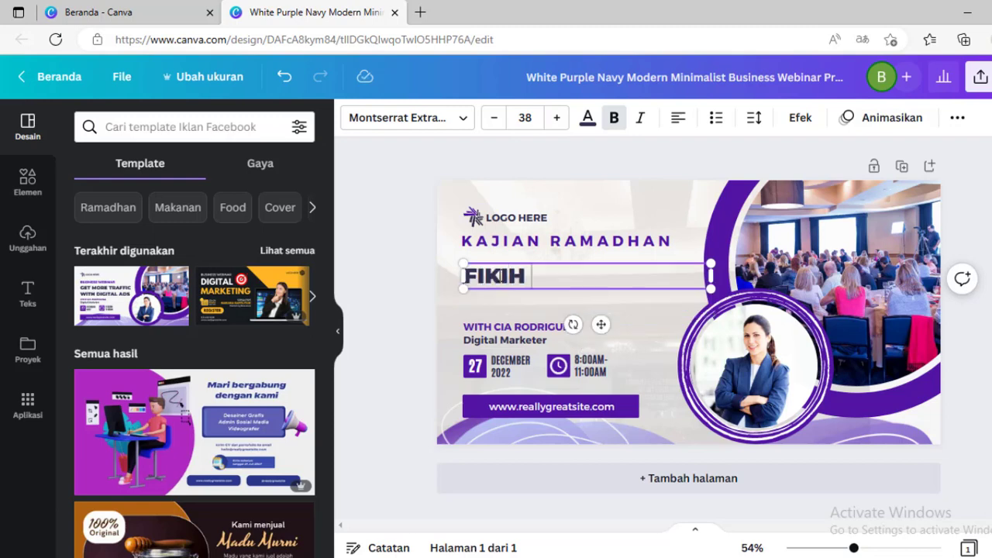
type(" AMADHAN")
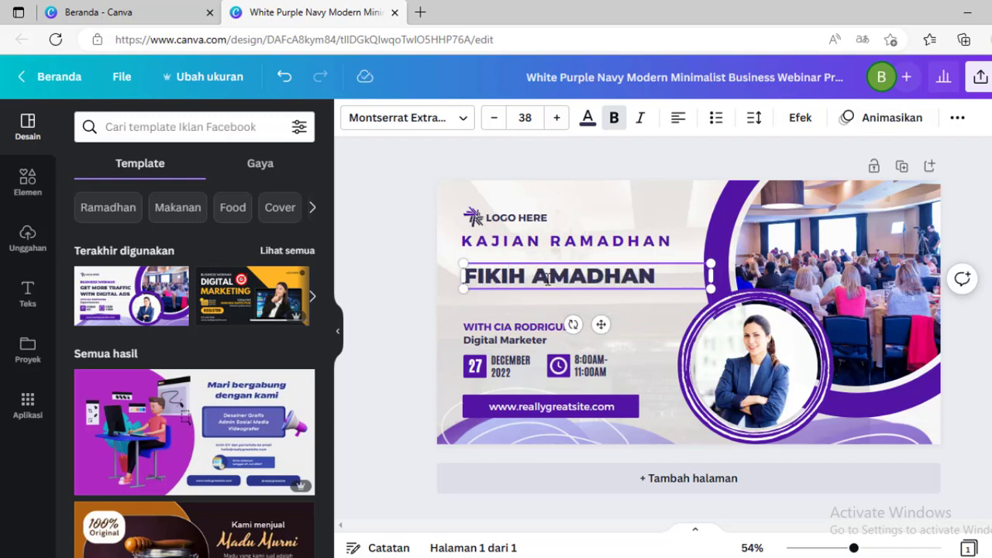
left_click(534, 279)
type("R")
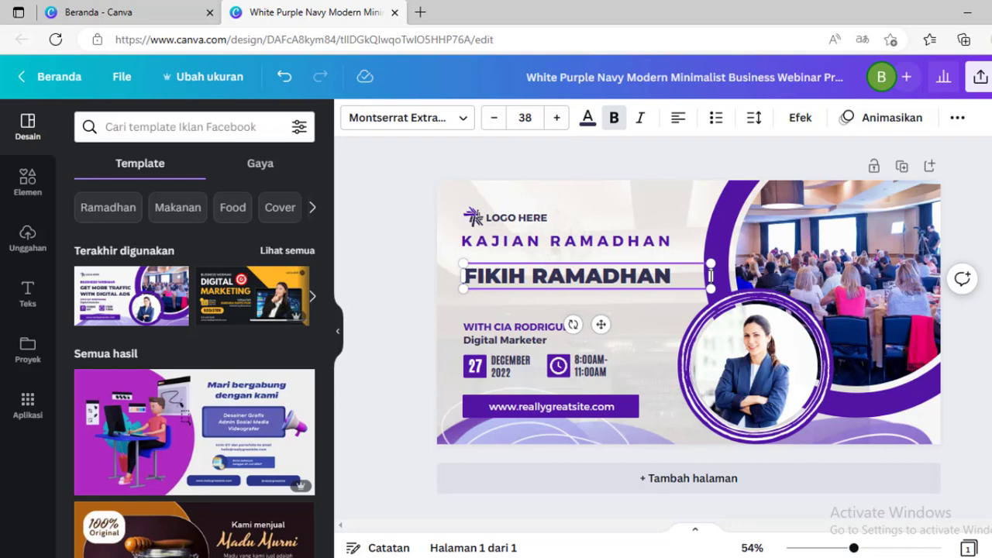
left_click_drag(711, 276, 679, 276)
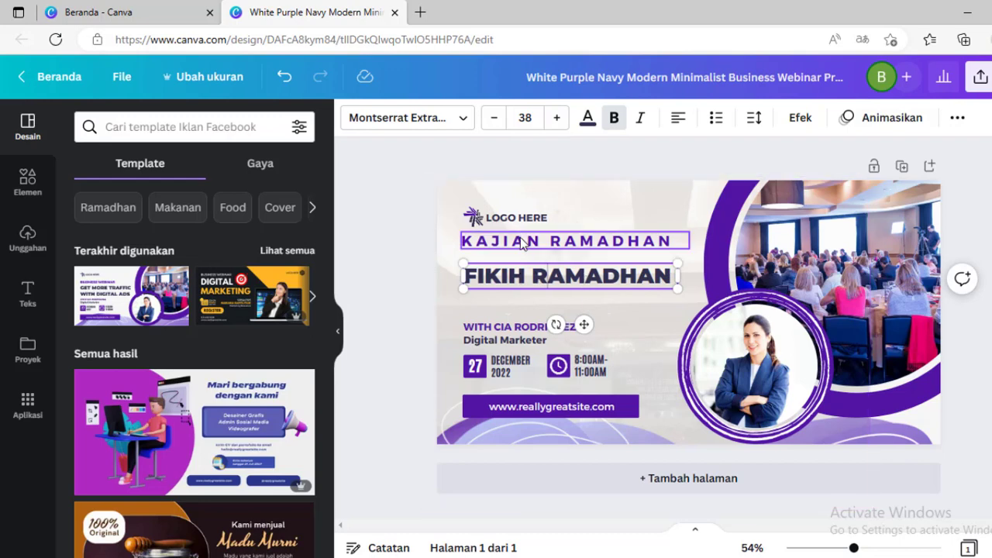
- Copy the KAJIAN RAMADHAN label below the headline and change it to "PUASA DALAM TINJAUAN SYARIAT DAN KESEHATAN"
left_click(524, 243)
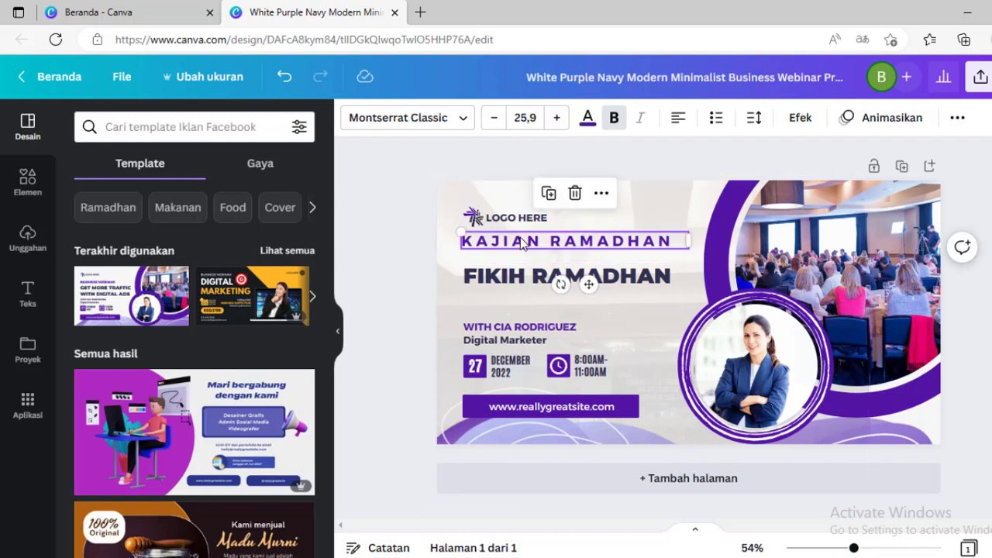
left_click_drag(588, 284, 592, 336)
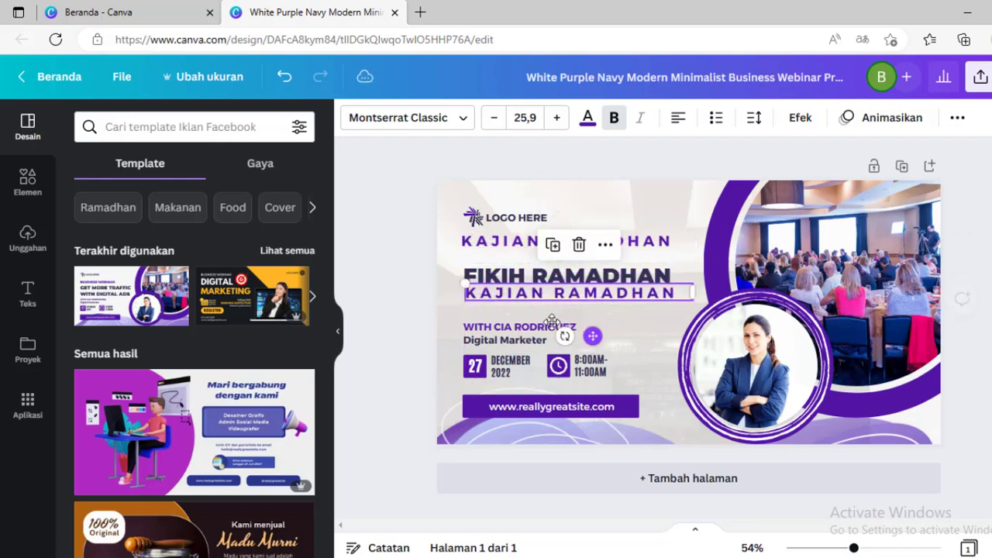
double_click(517, 294)
triple_click(517, 291)
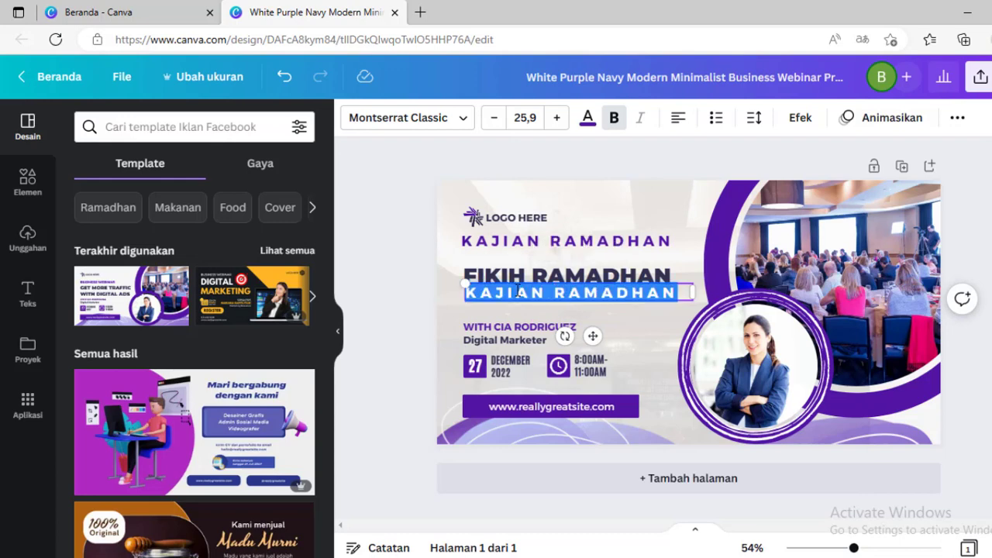
type("PUASA")
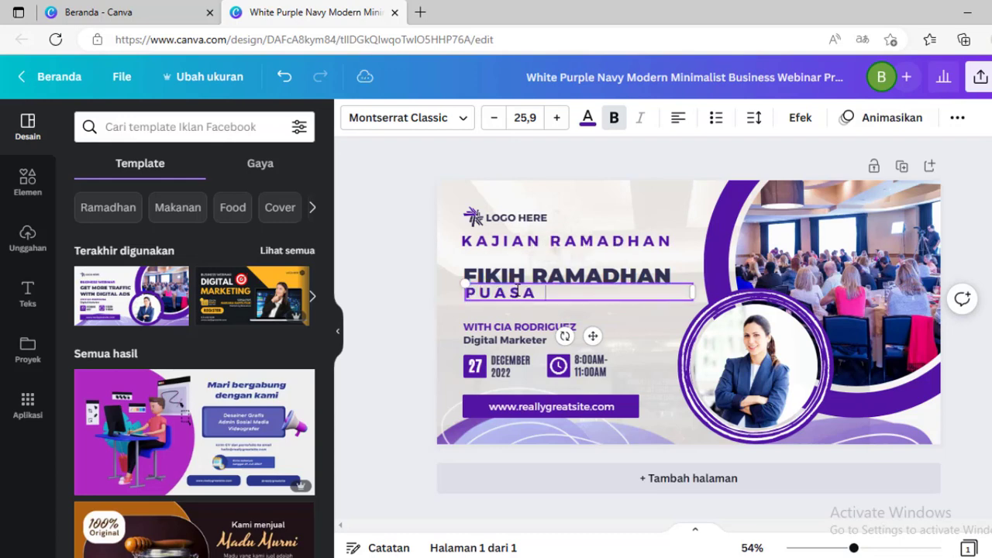
type(" DALAM TINJAUAN")
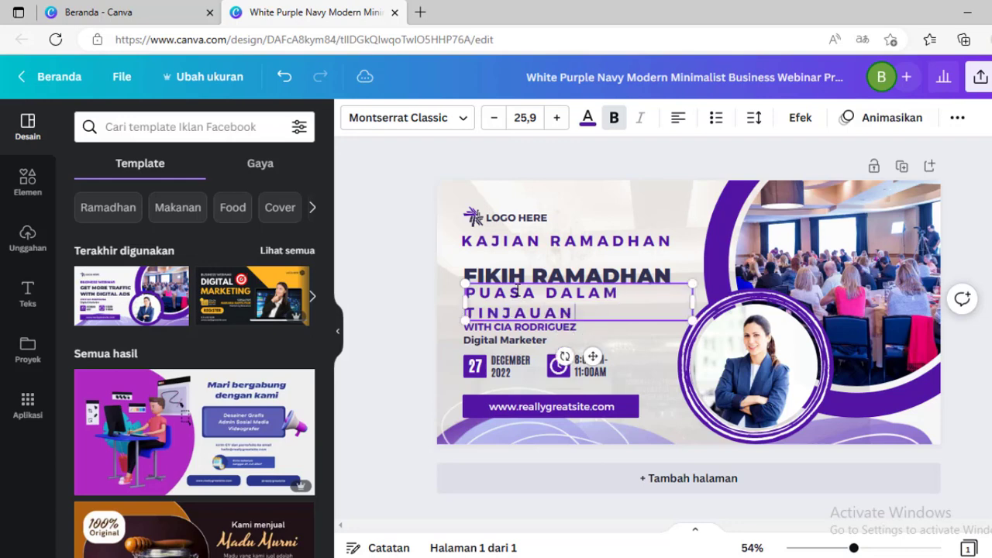
type(" SYARIAT")
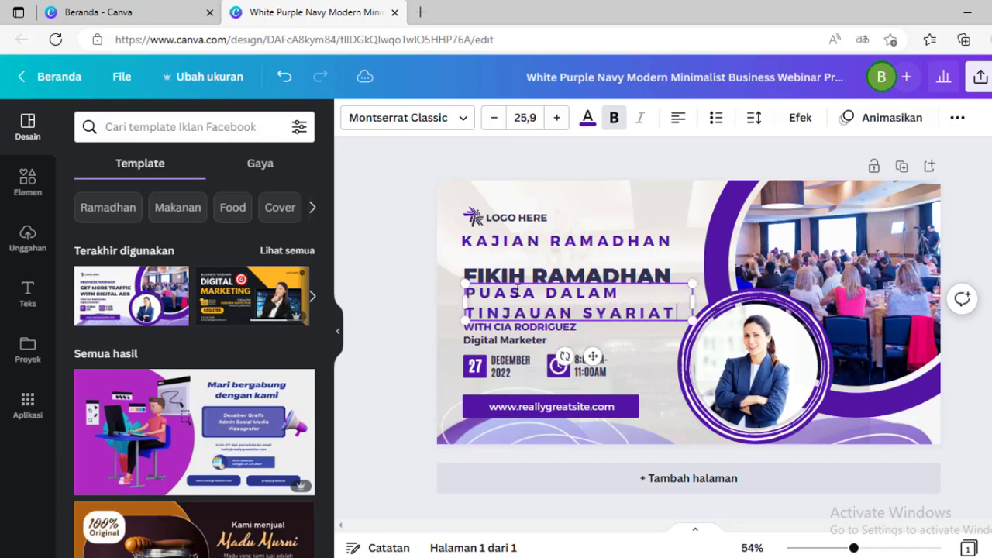
type(" DAN KESE")
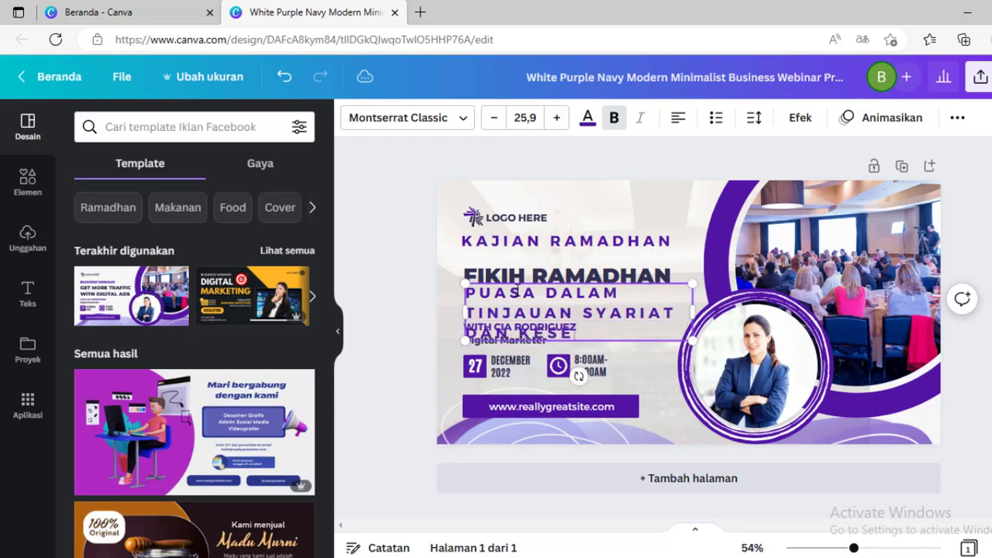
type("HATAN")
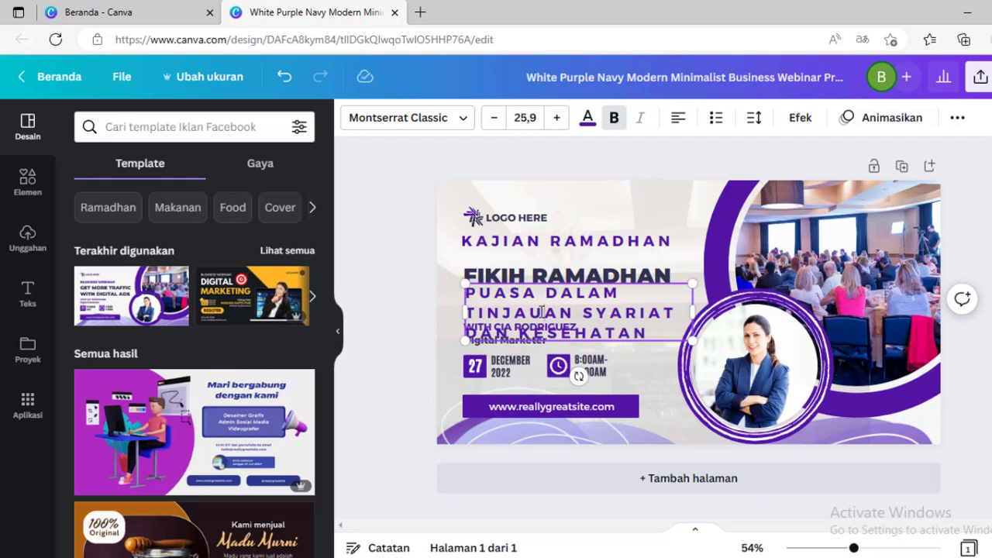
- Remove bold from the new subtitle text and reduce its letter spacing to 8
key("ctrl+a")
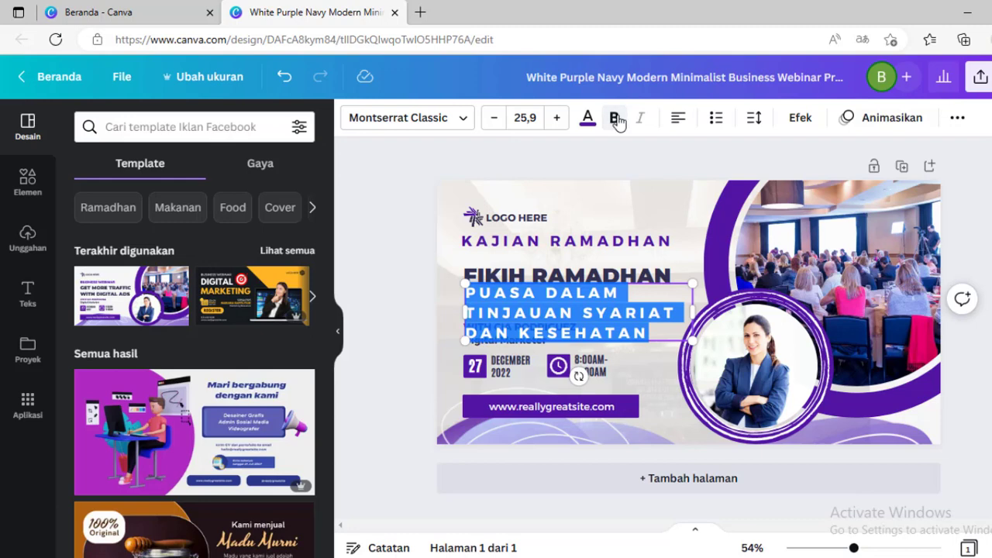
left_click(615, 121)
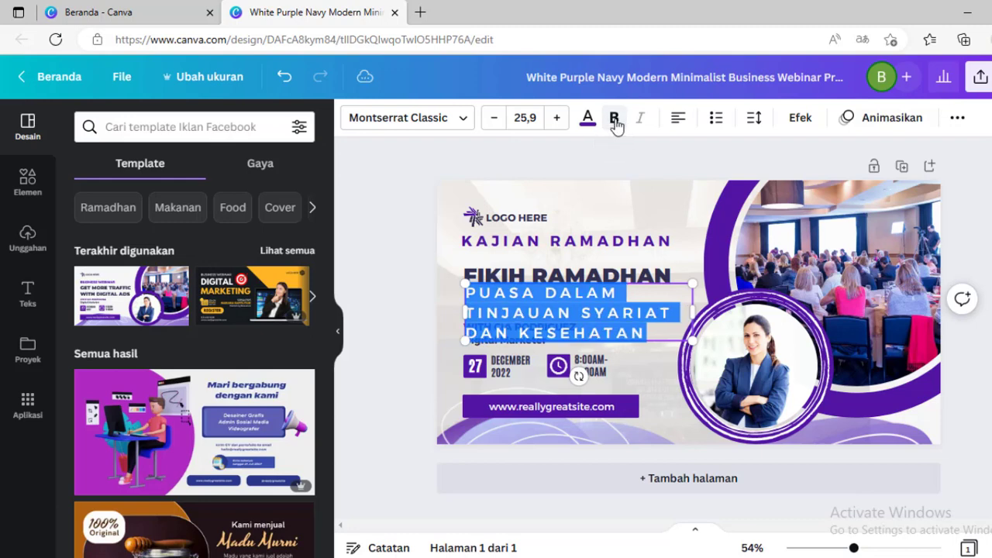
left_click(758, 119)
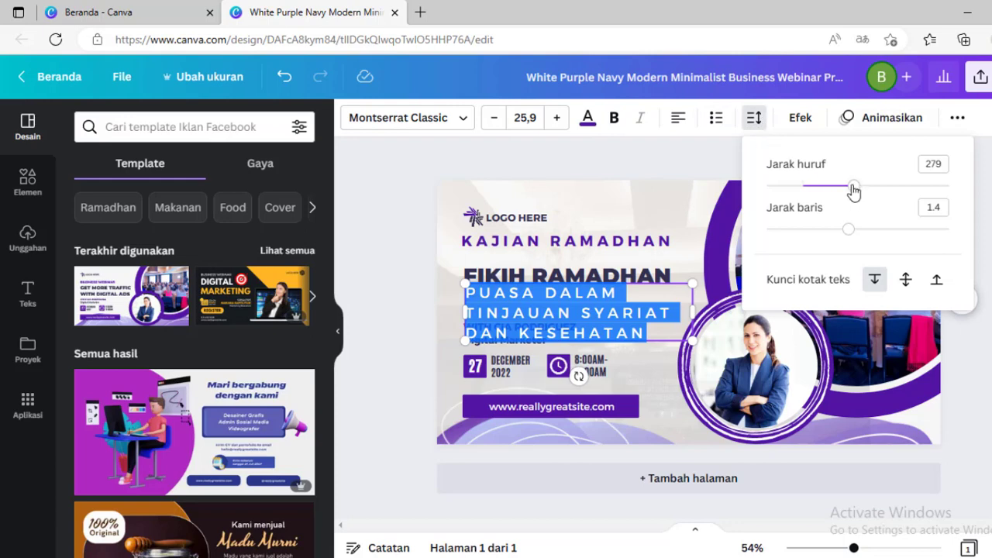
left_click_drag(853, 188, 806, 190)
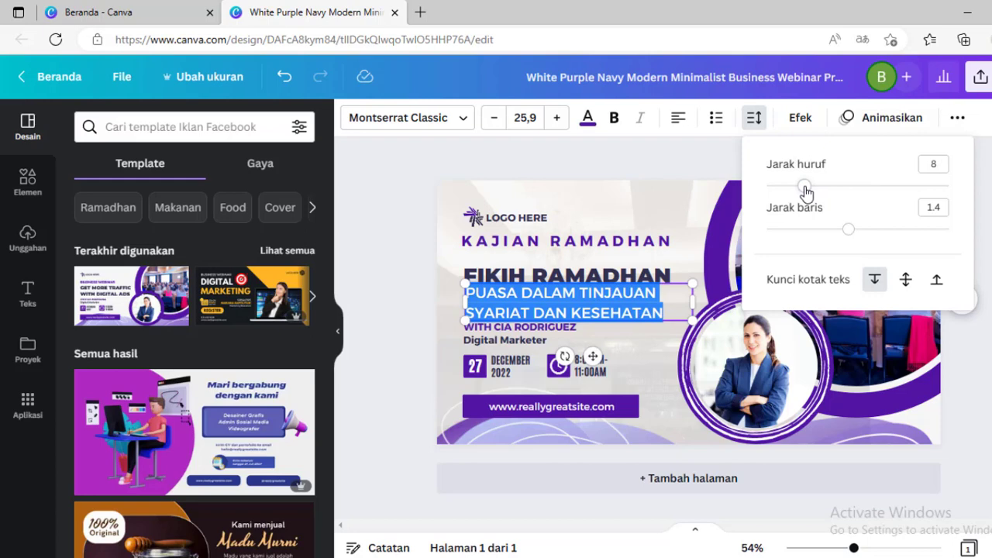
left_click(353, 223)
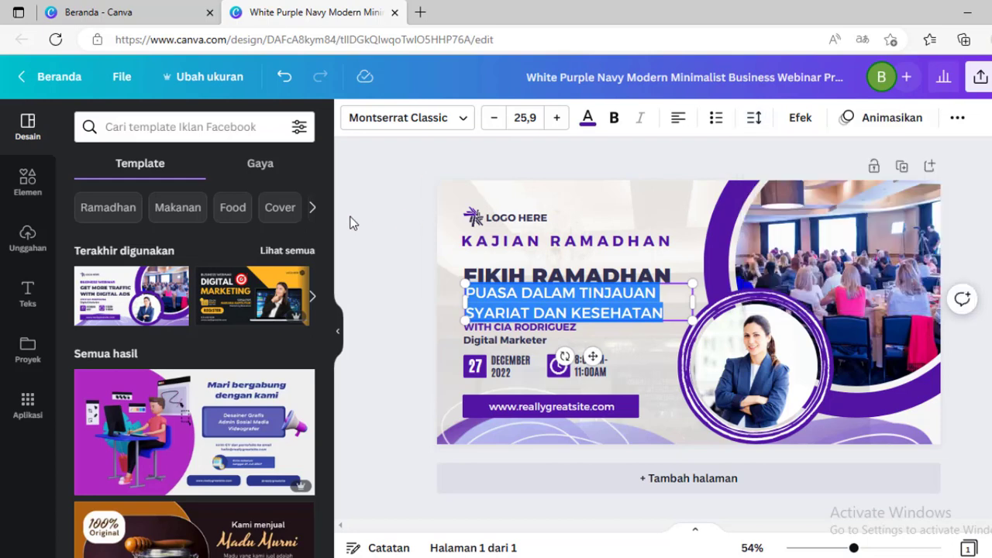
- Reduce the subtitle text's font size to 17.9
left_click(612, 313)
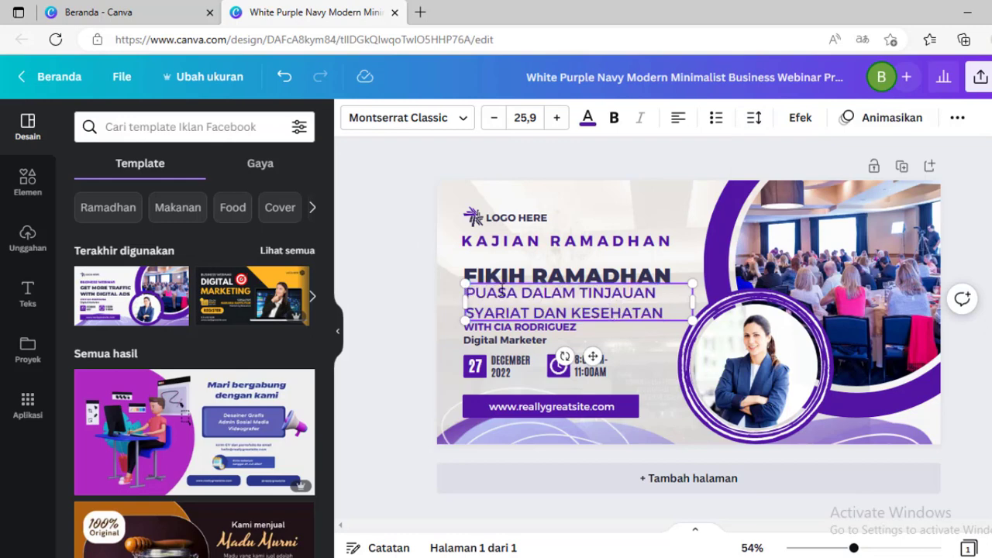
left_click(497, 276)
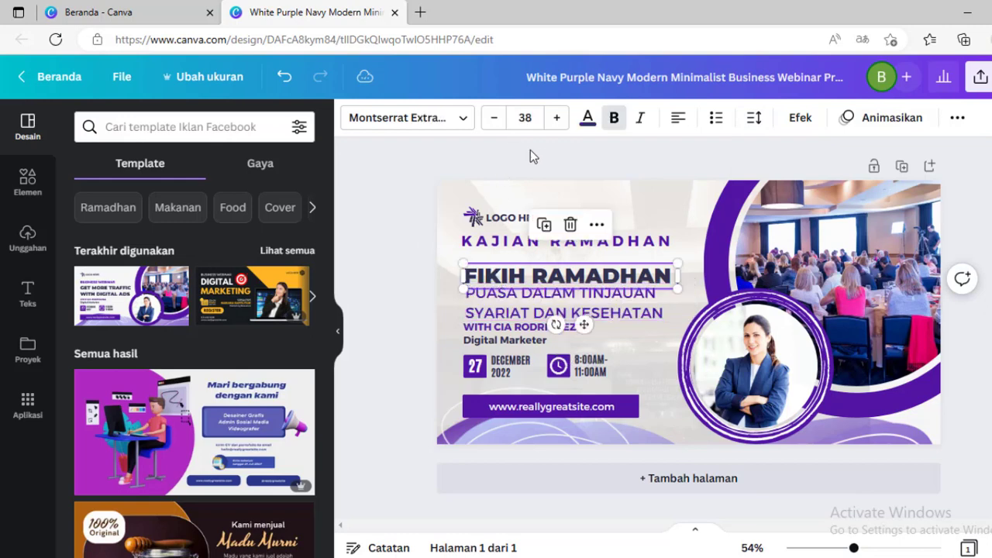
key("ctrl+a")
left_click(392, 288)
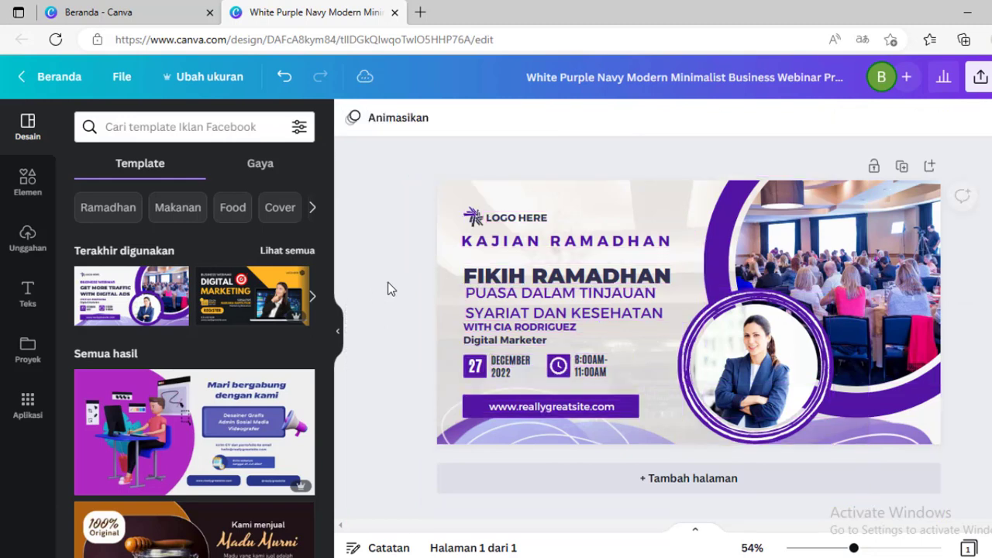
left_click(525, 294)
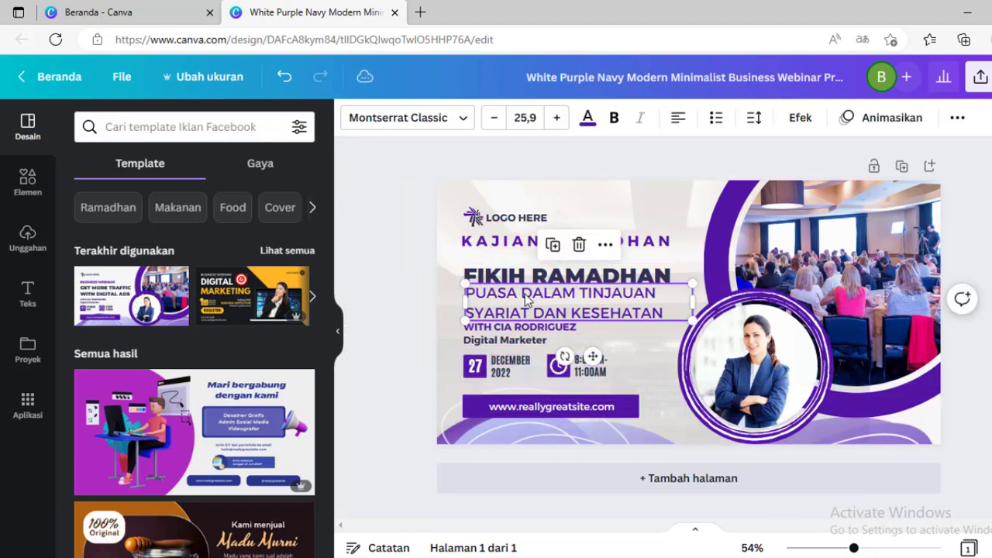
left_click(494, 118)
left_click(495, 118)
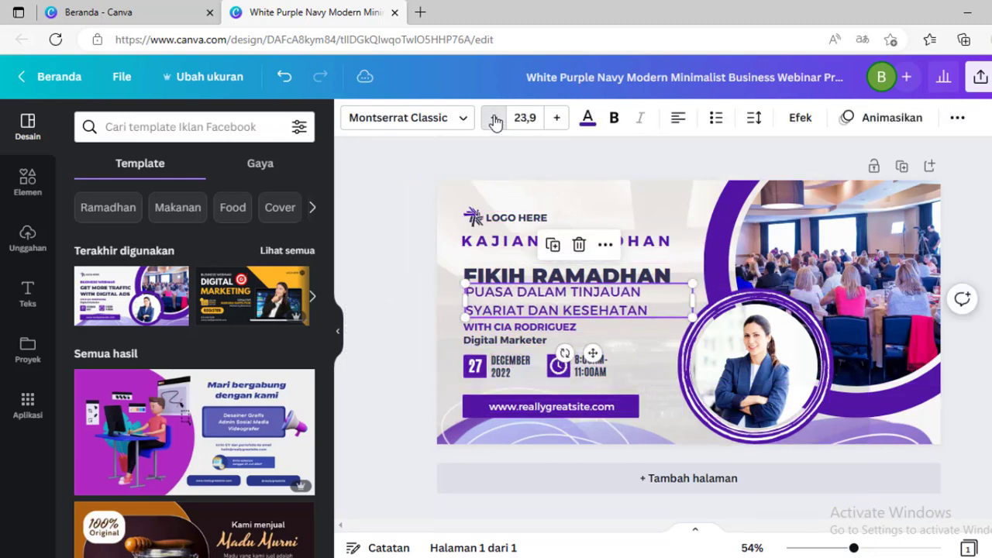
left_click(494, 119)
left_click(495, 119)
left_click(495, 118)
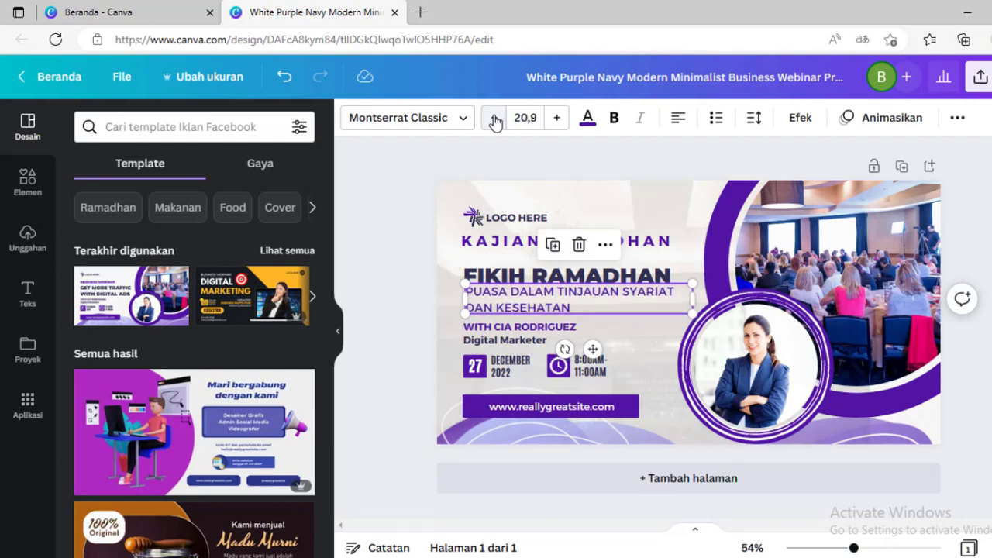
left_click(494, 119)
left_click(495, 118)
- Reduce the subtitle's font size to 13.9 and nudge the subtitle slightly down beneath the headline
left_click(495, 119)
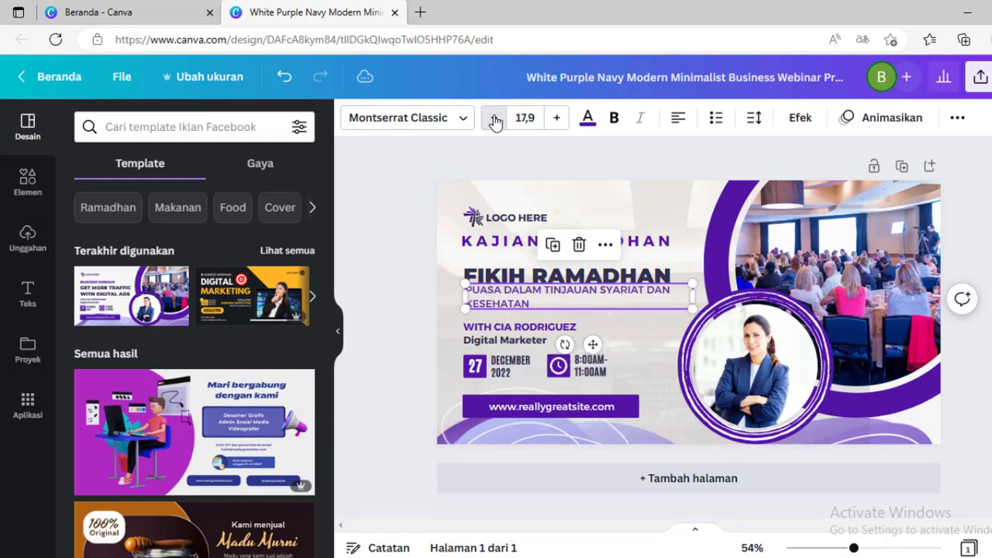
left_click(494, 119)
left_click(495, 119)
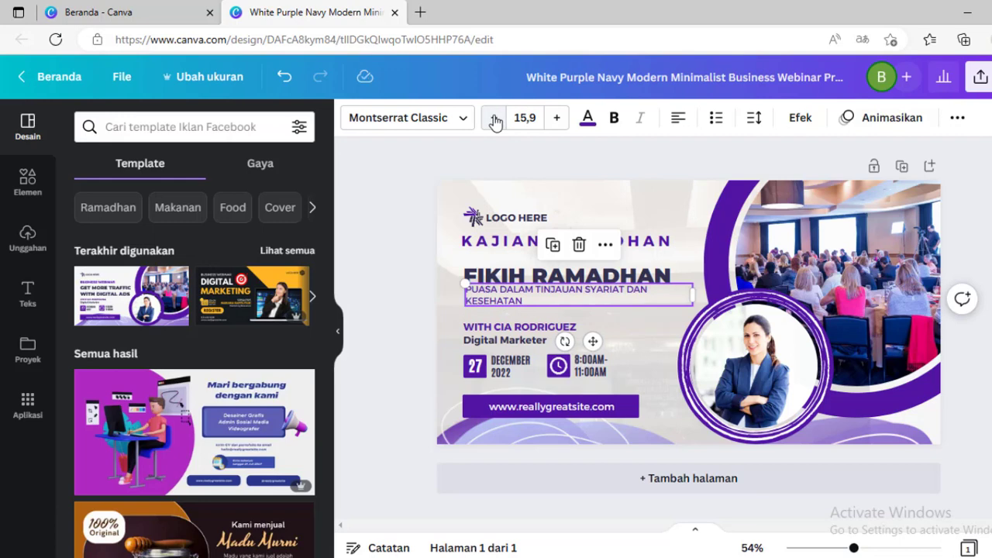
left_click(495, 118)
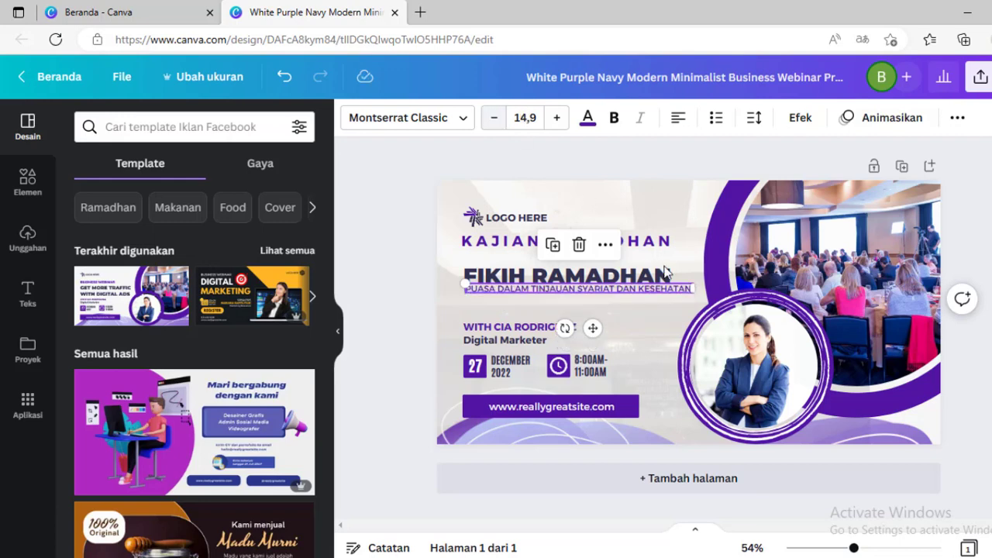
left_click(493, 120)
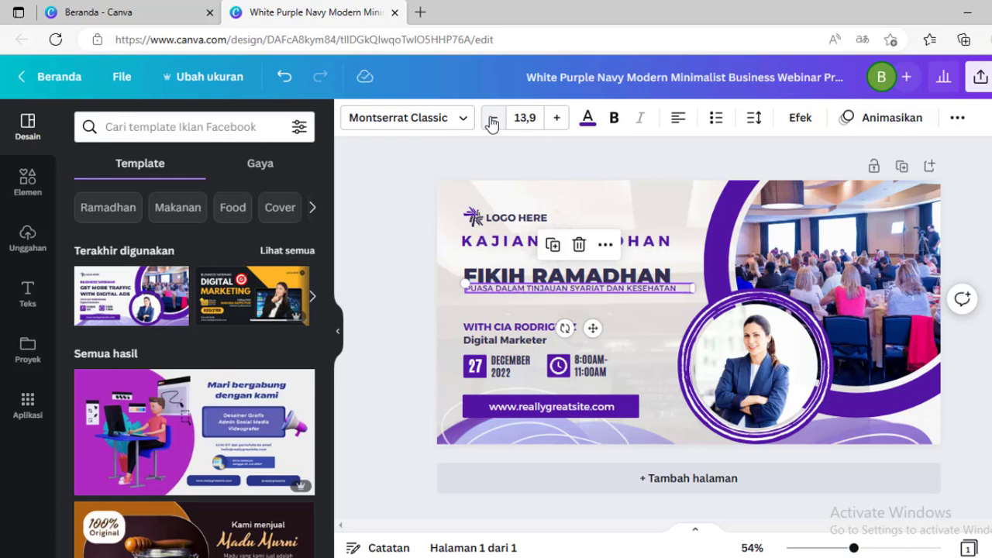
left_click(493, 120)
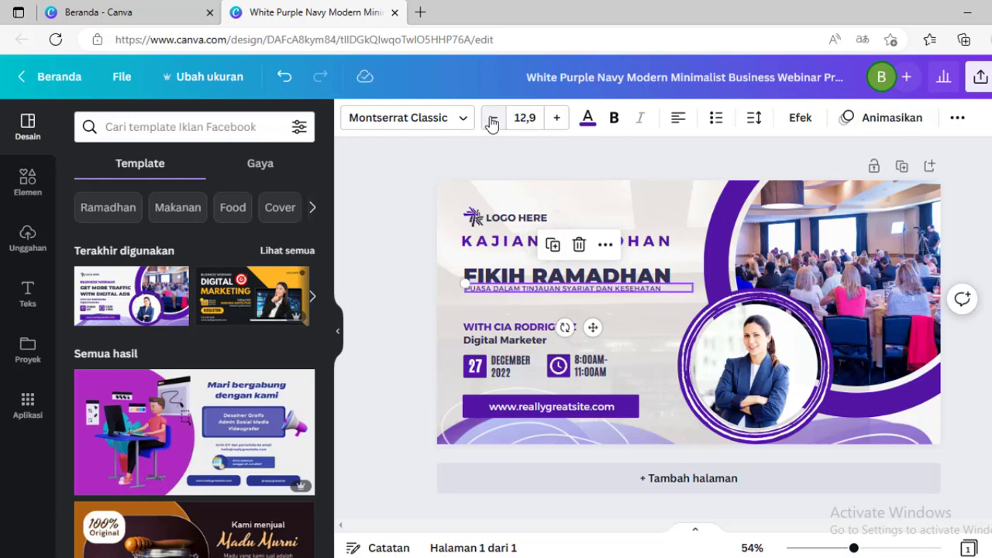
left_click(557, 121)
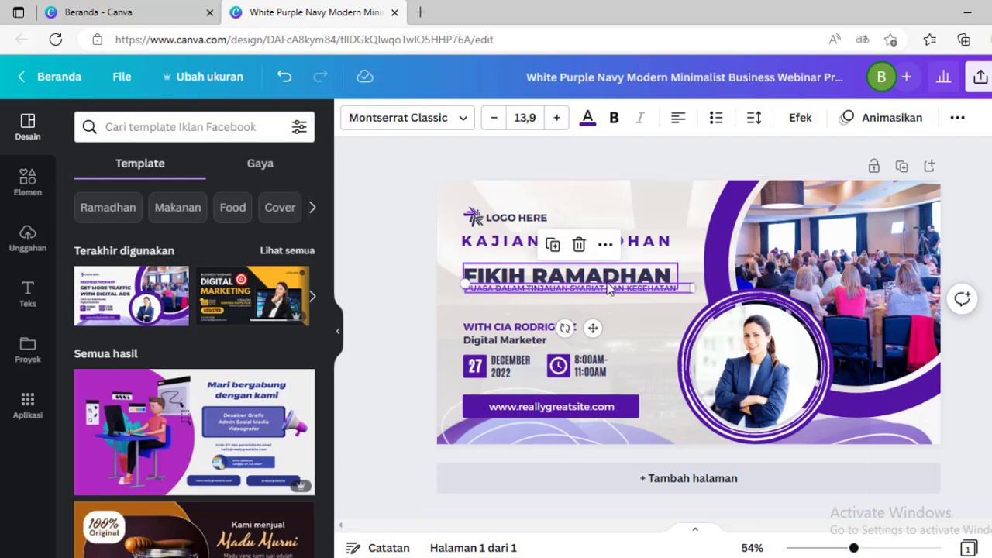
left_click_drag(593, 327, 597, 334)
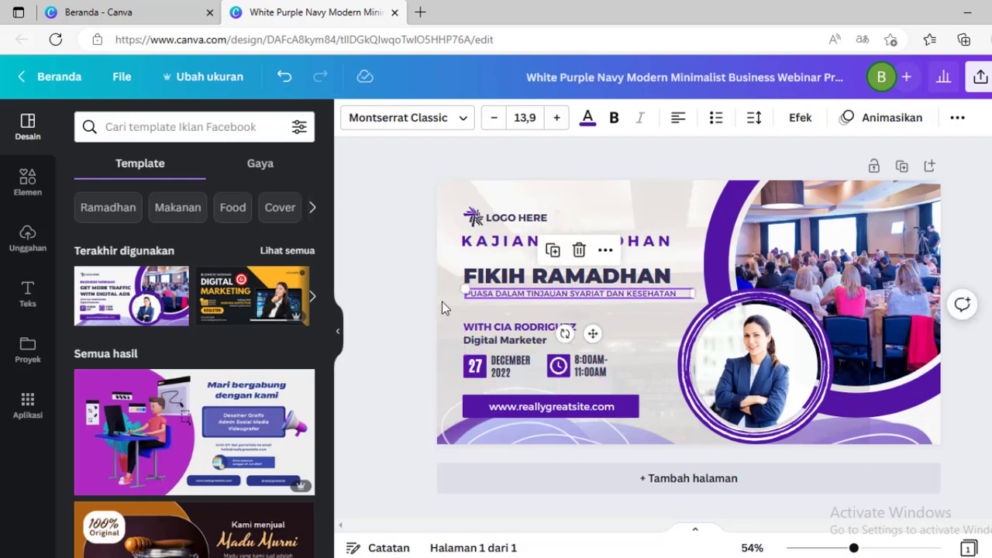
- Change the headline text to "FIKIH PUASA"
left_click(568, 276)
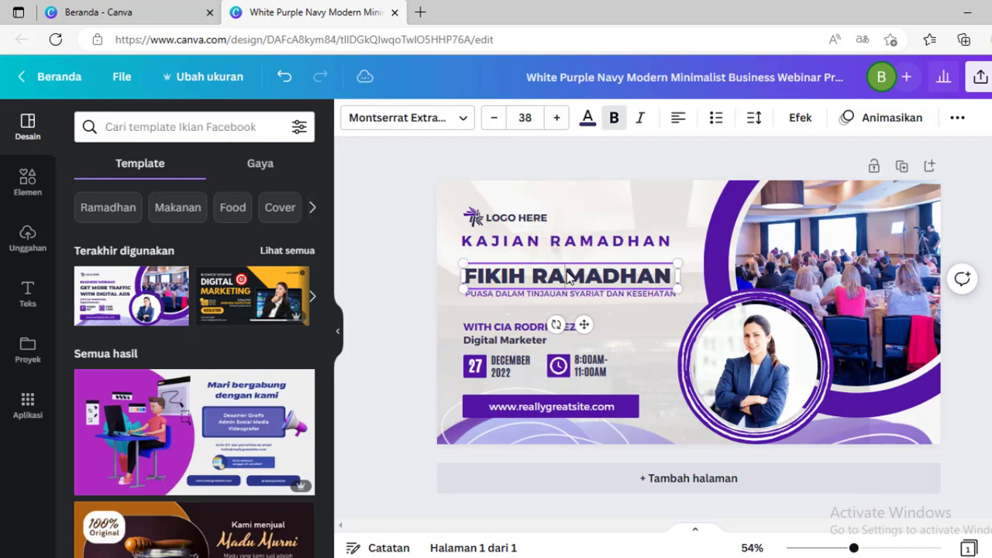
left_click_drag(536, 272, 719, 269)
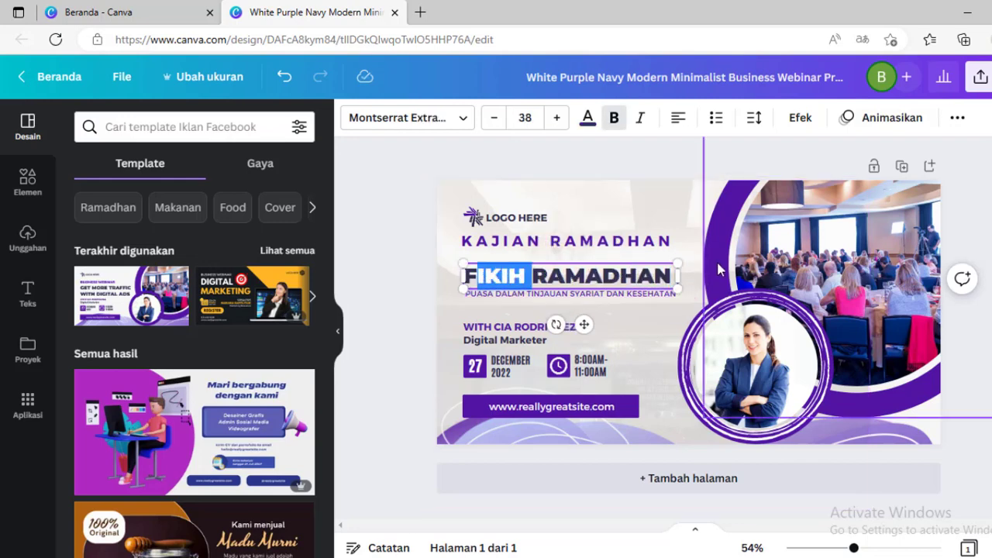
type("PUASA")
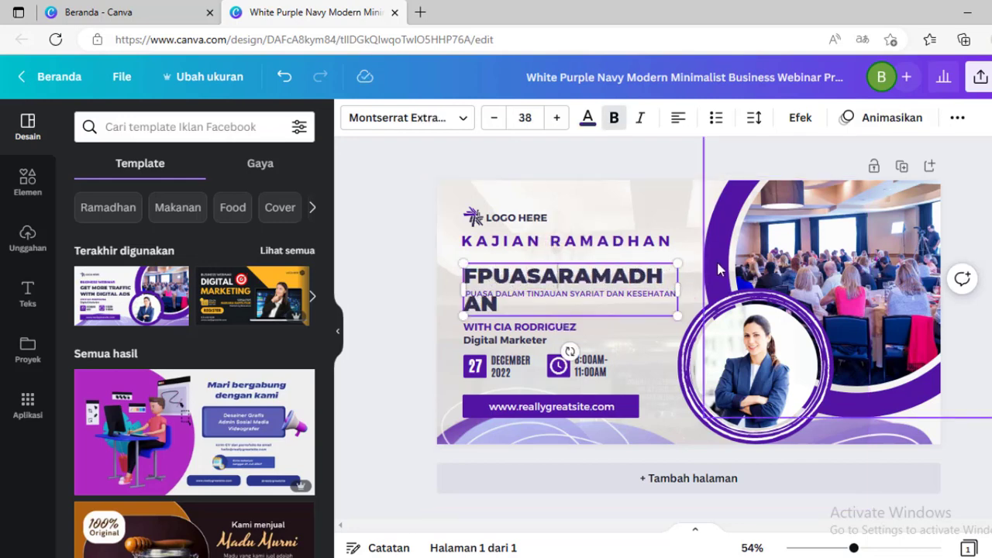
key("ctrl+shift+Right")
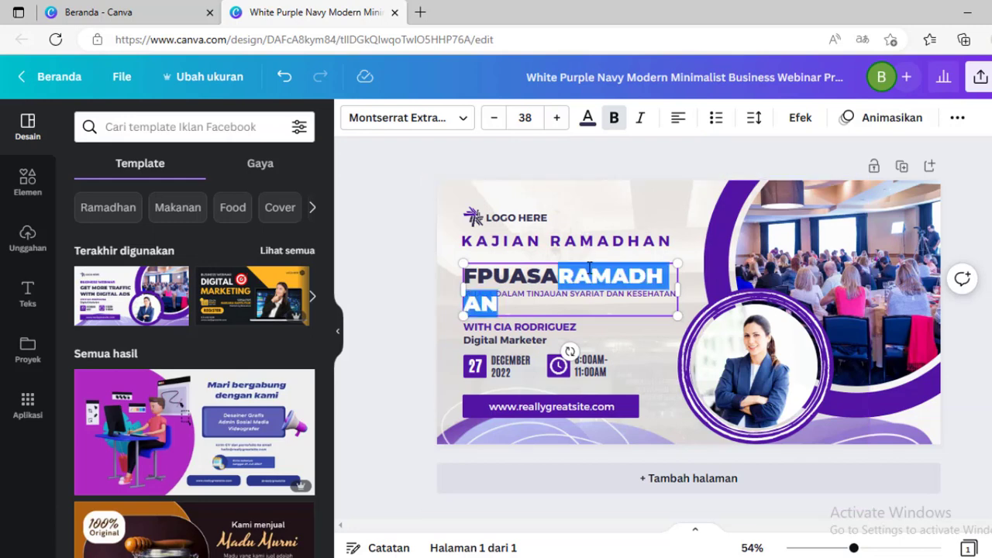
key("BackSpace")
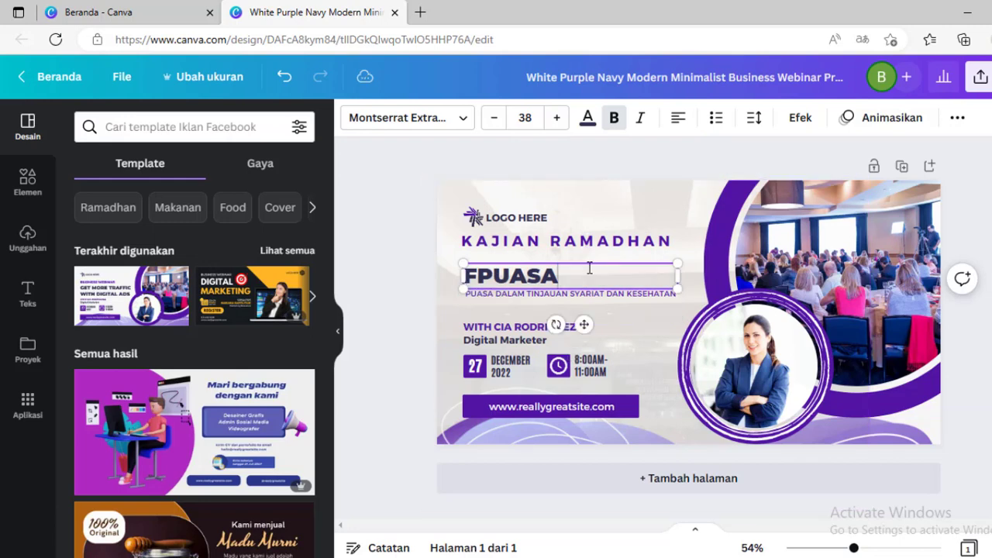
key("ctrl+shift+Left")
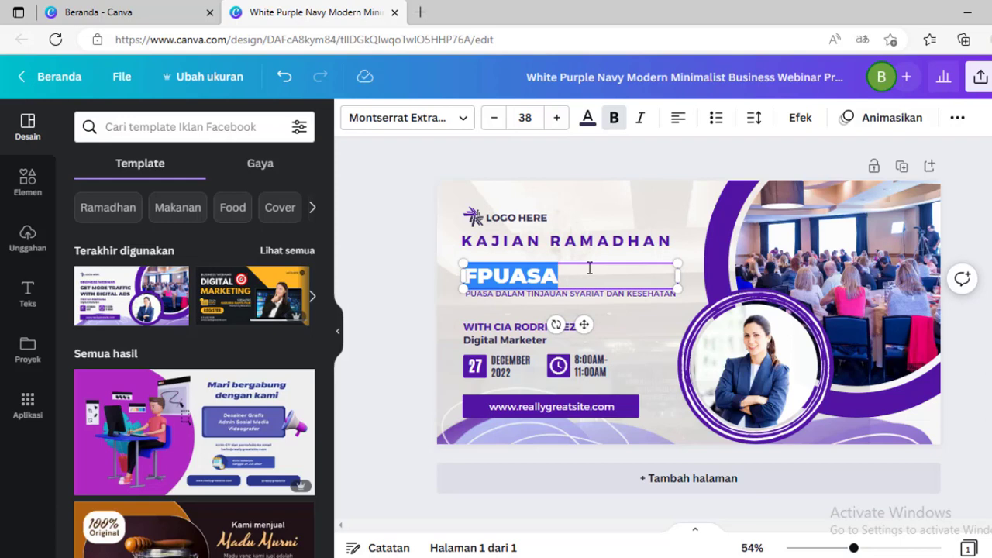
type("FIKI")
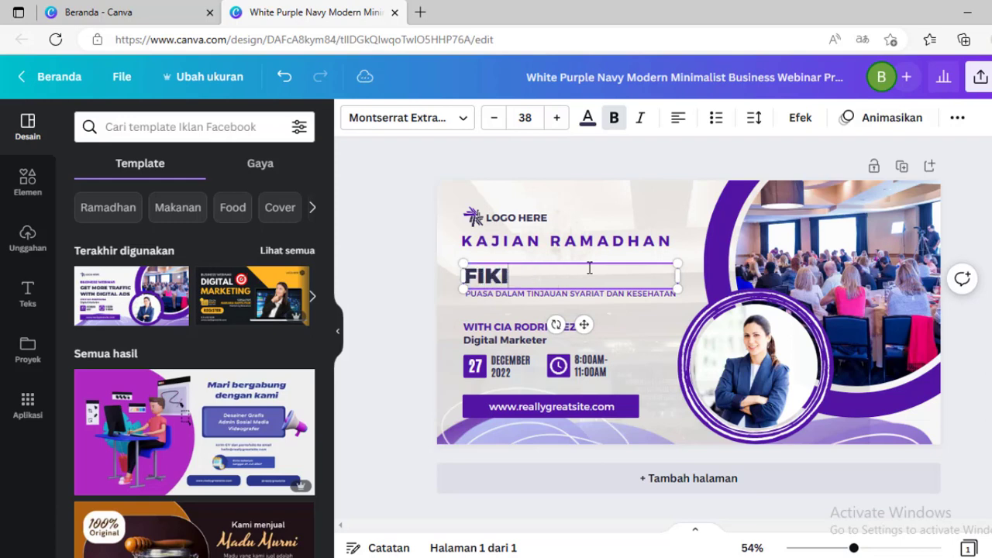
type("H PUASA")
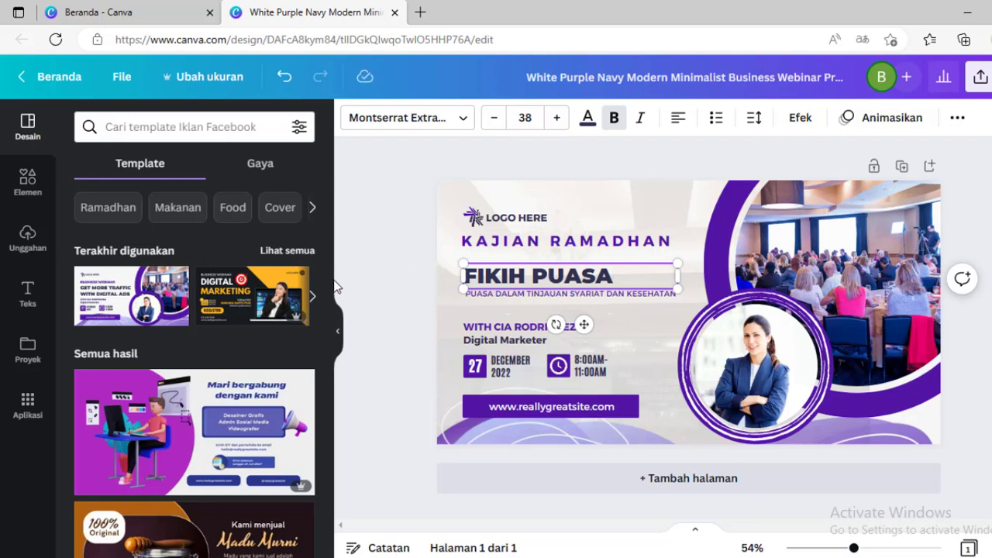
- Set the headline's letter spacing to 266
left_click(535, 297)
mouse_move(534, 295)
left_mouse_down()
mouse_move(533, 311)
mouse_move(533, 295)
left_mouse_up()
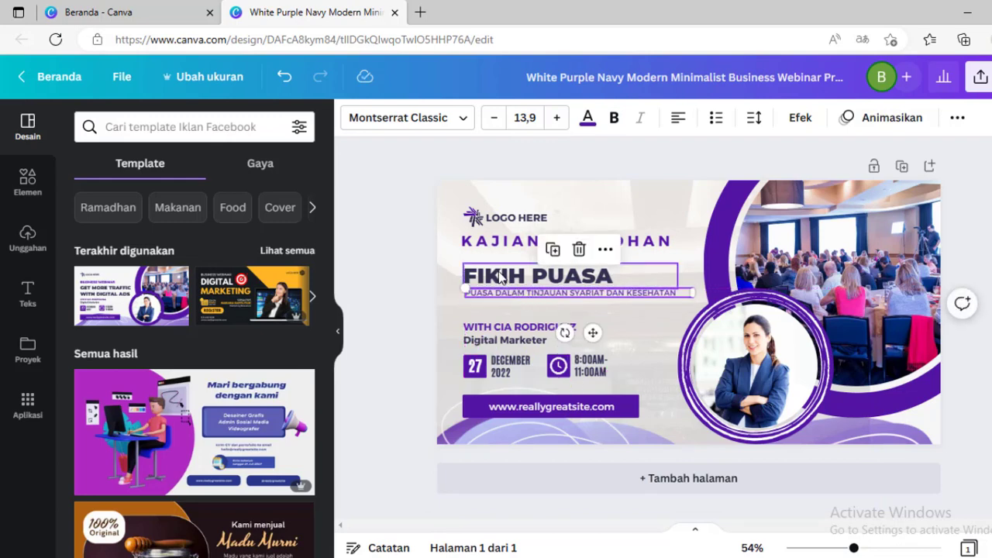
left_click(547, 277)
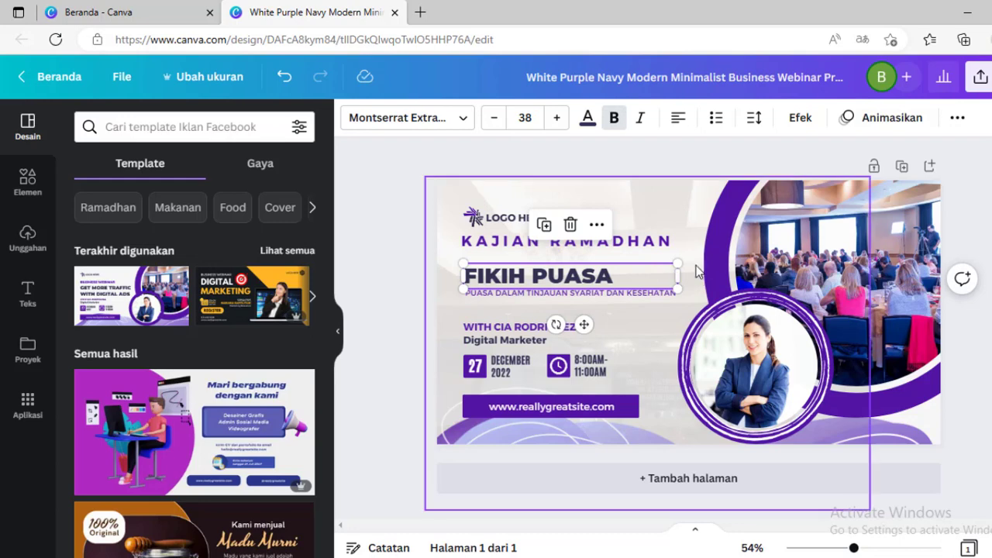
left_click(756, 120)
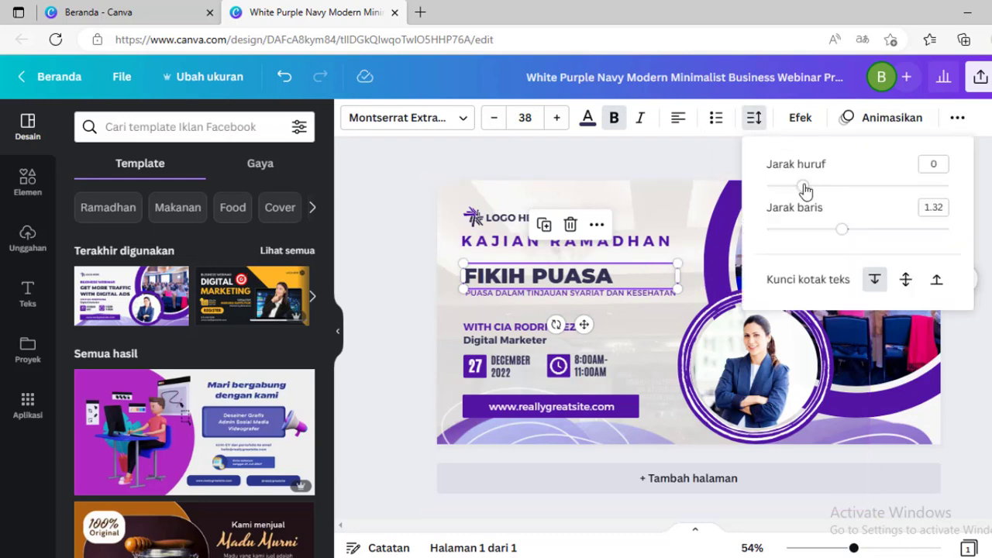
left_click_drag(805, 188, 854, 196)
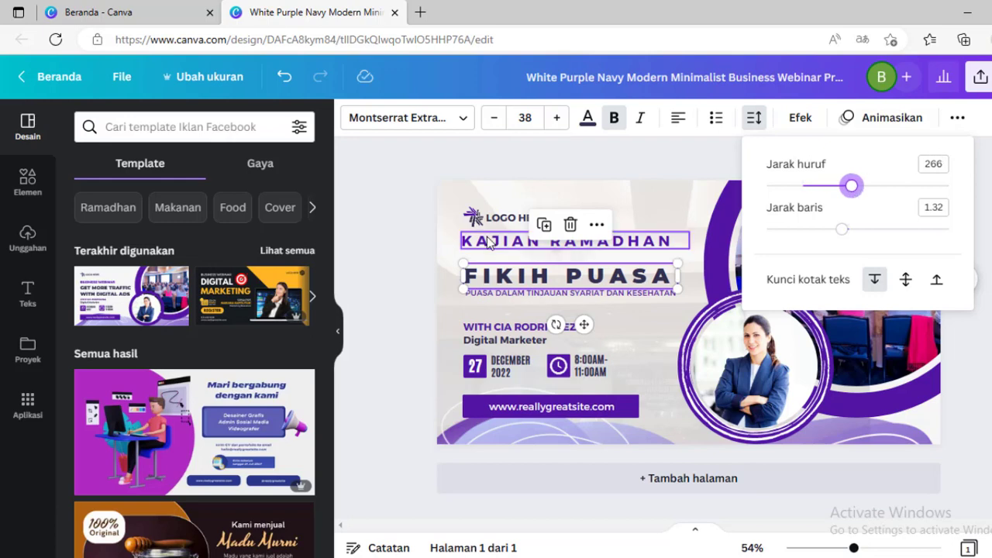
left_click(378, 217)
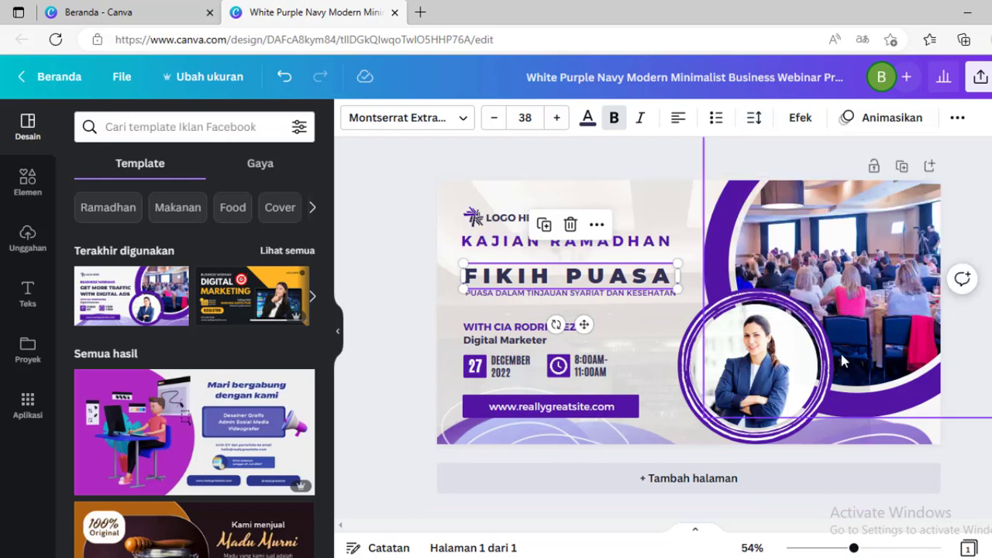
- Delete the white circular line decoration around the speaker photo
left_click(779, 310)
left_click_drag(779, 310, 594, 343)
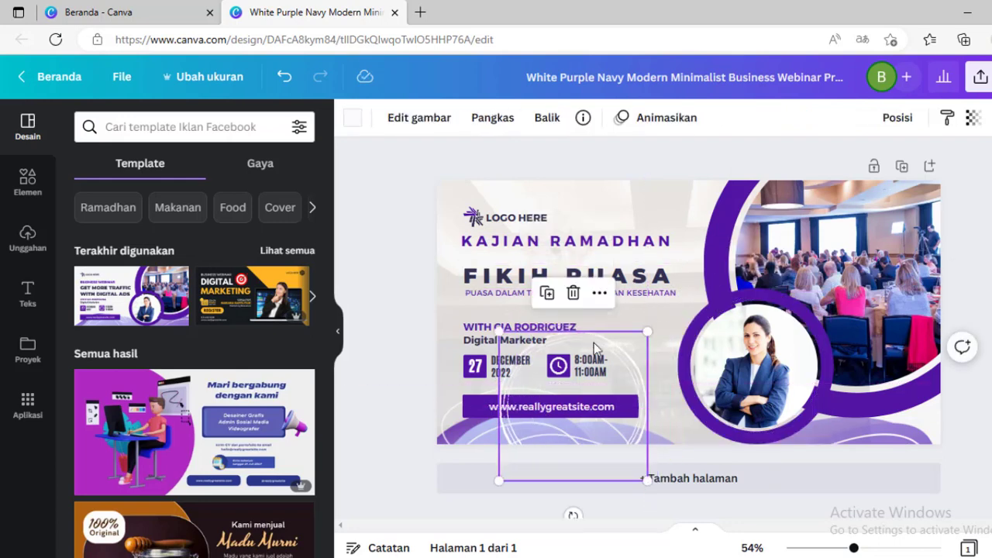
key("Delete")
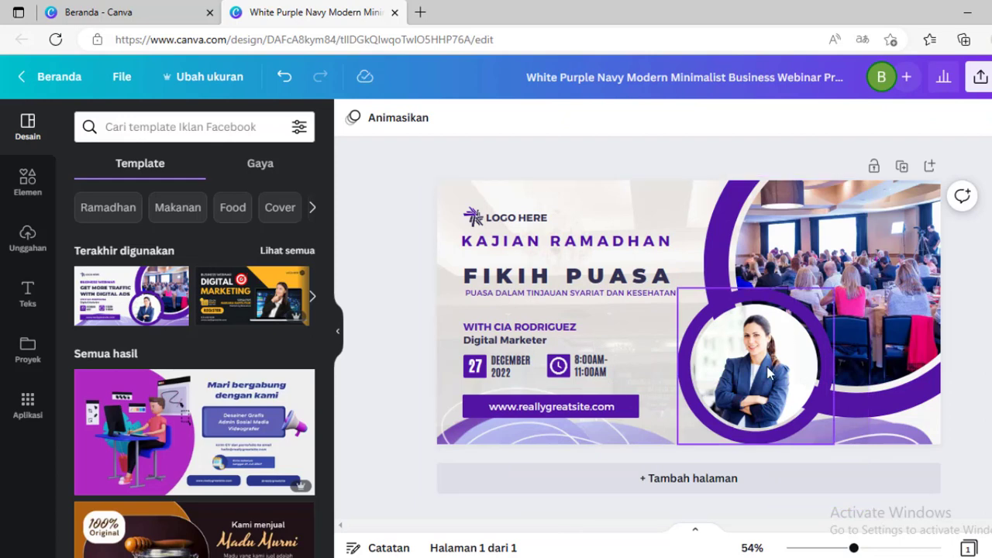
- Replace the large background photo with the uploaded house image from the uploads
left_click(770, 373)
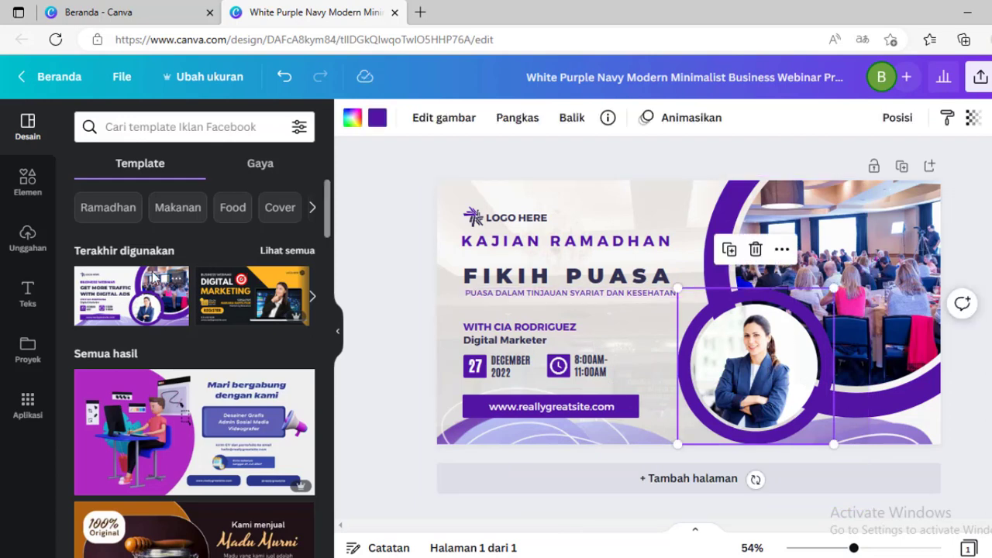
left_click(28, 239)
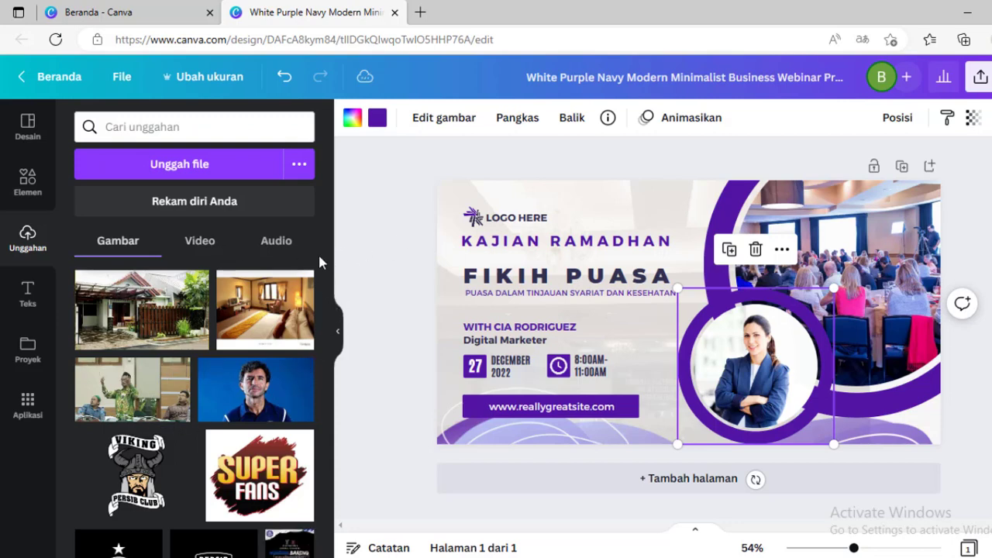
left_click(871, 235)
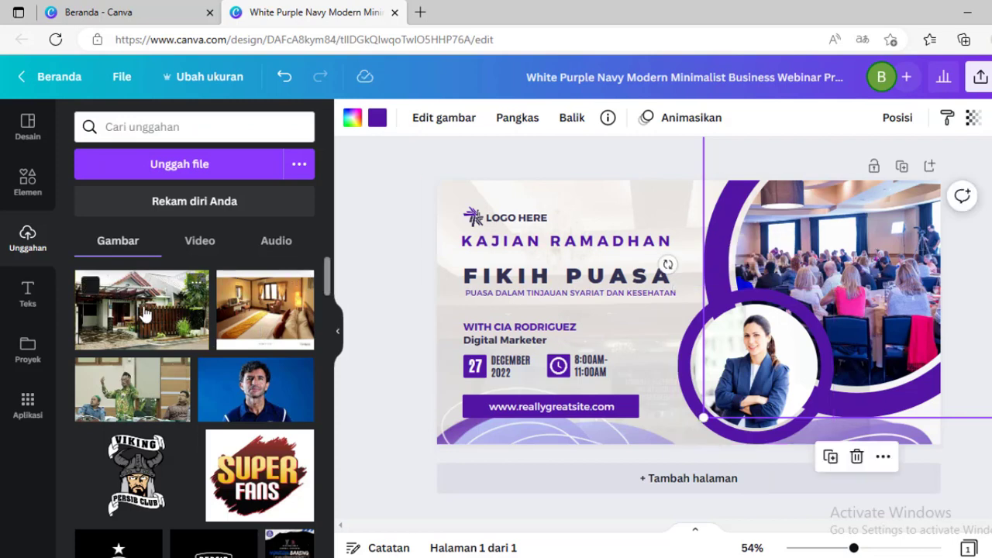
left_click_drag(145, 315, 862, 260)
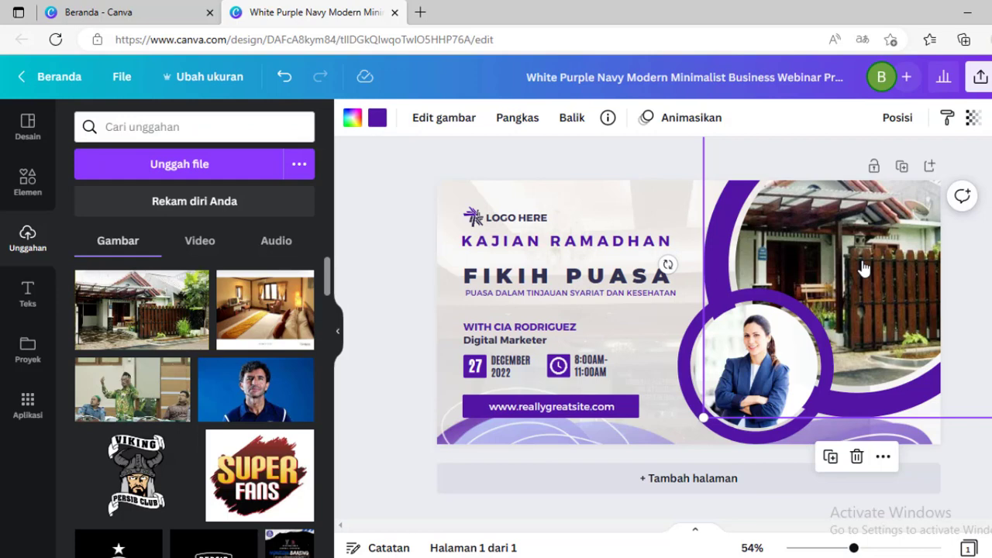
- Reposition the house image inside its frame to adjust the visible area
double_click(865, 267)
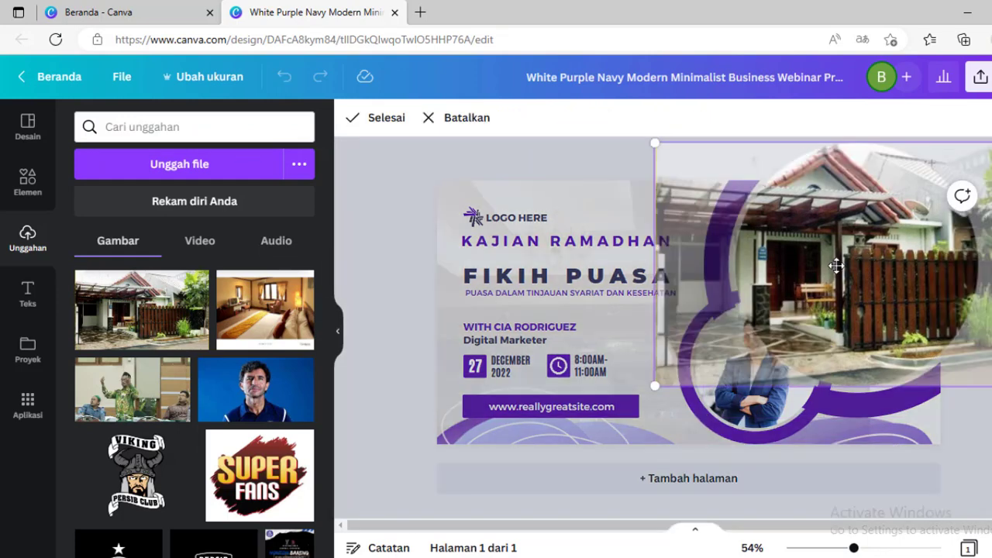
left_click_drag(851, 263, 824, 270)
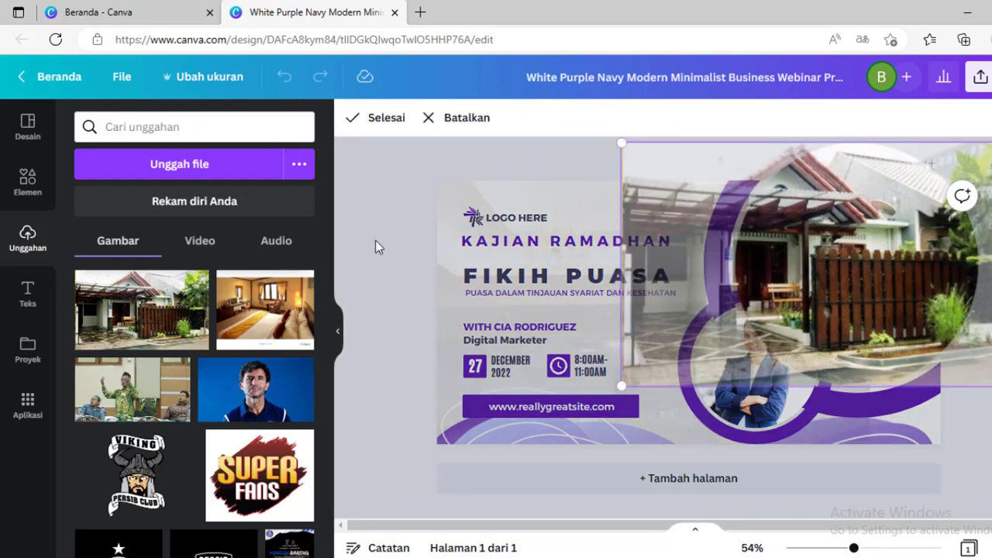
left_click(390, 195)
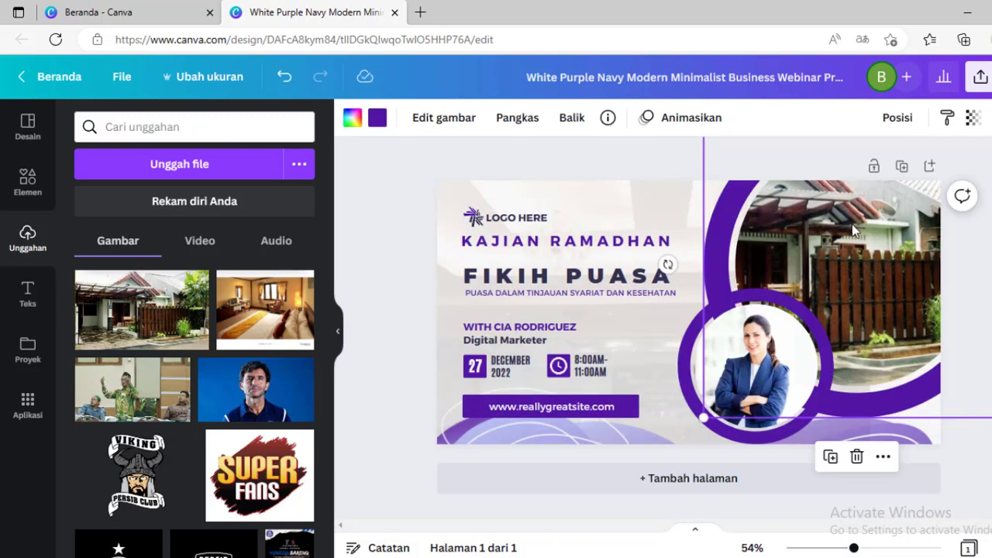
double_click(880, 278)
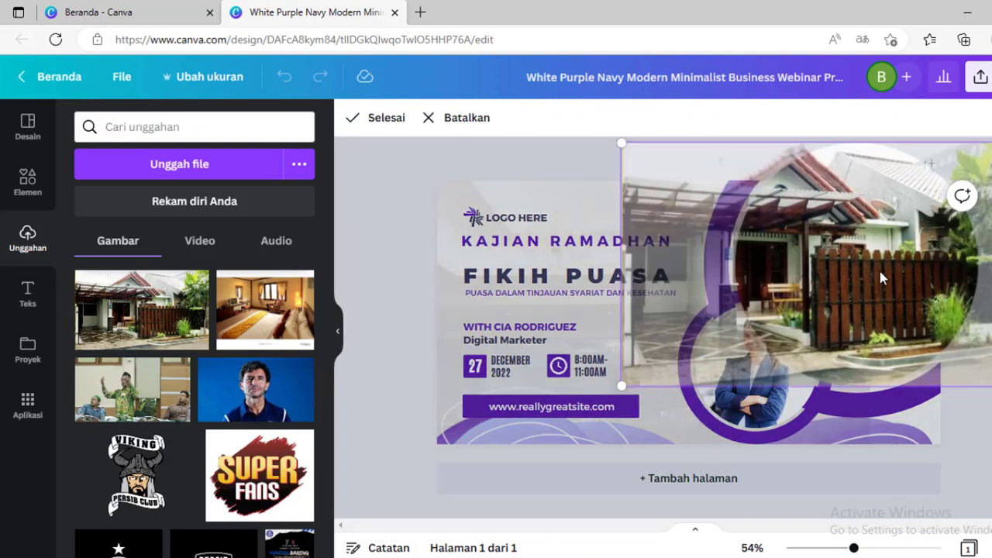
left_click_drag(880, 277, 930, 311)
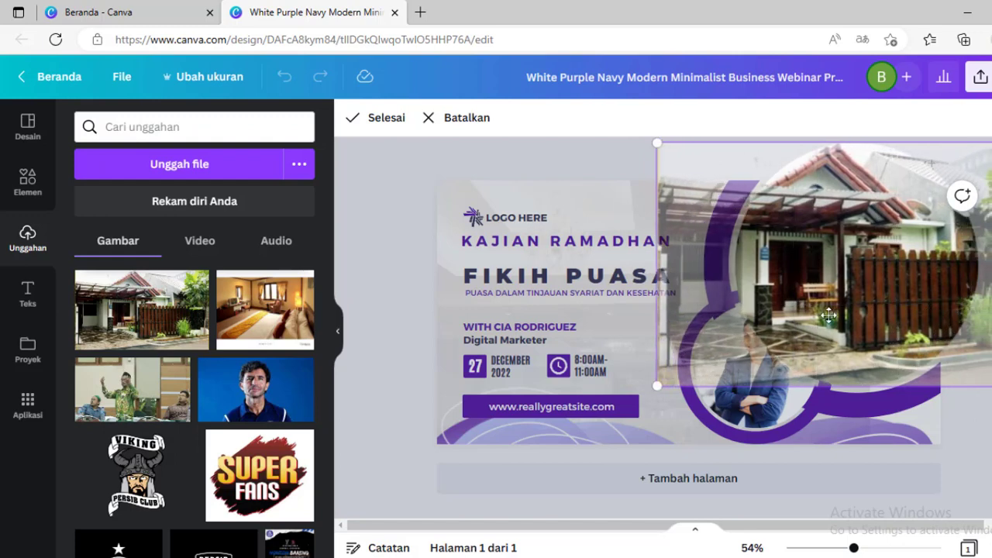
left_click(366, 253)
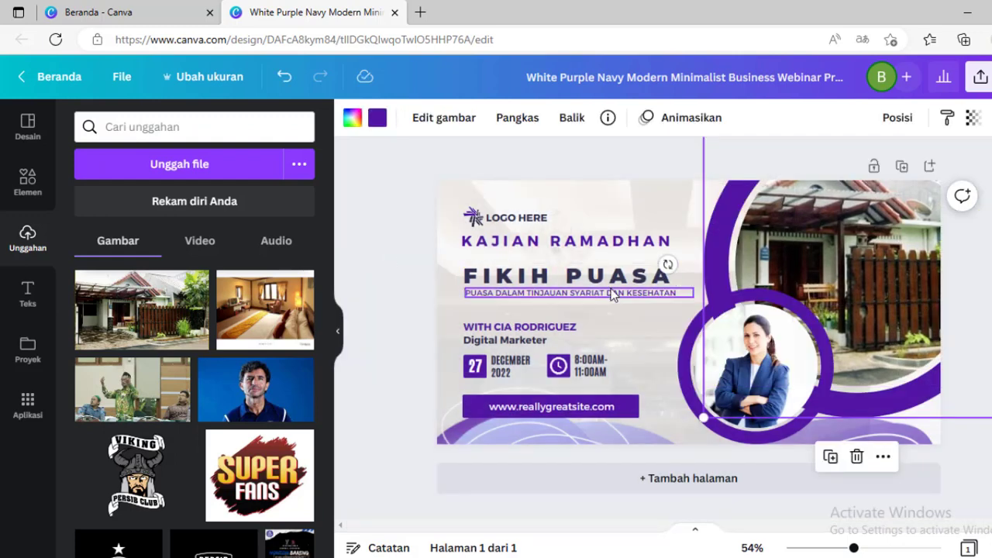
- Replace the speaker's circular photo with the uploaded portrait of a man wearing a black cap
left_click(738, 347)
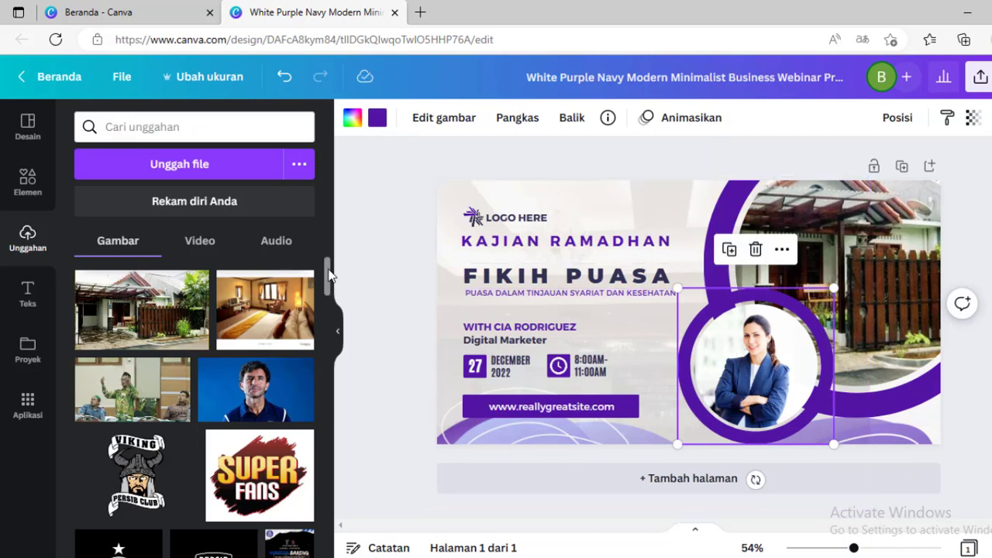
left_click_drag(329, 275, 325, 490)
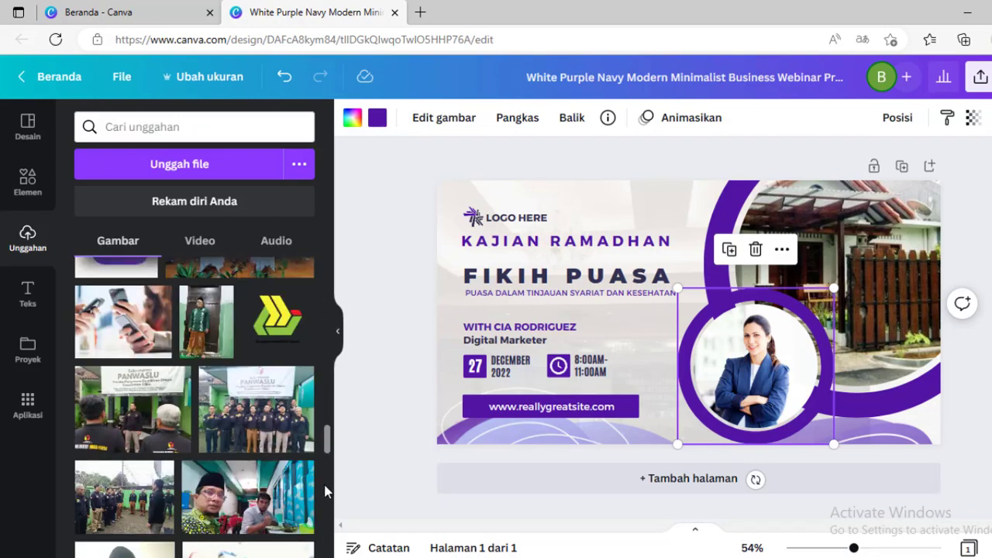
left_click_drag(330, 440, 330, 461)
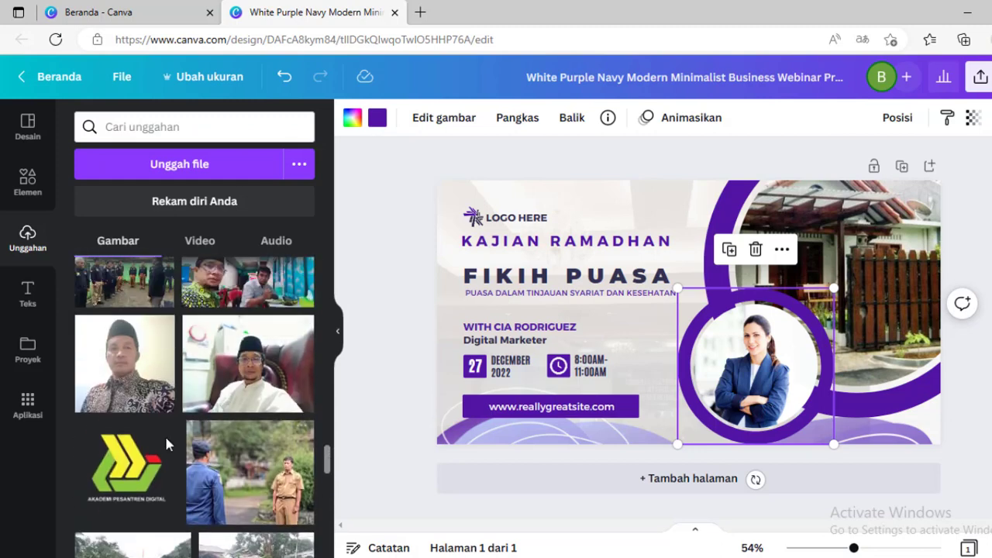
left_click_drag(457, 388, 742, 349)
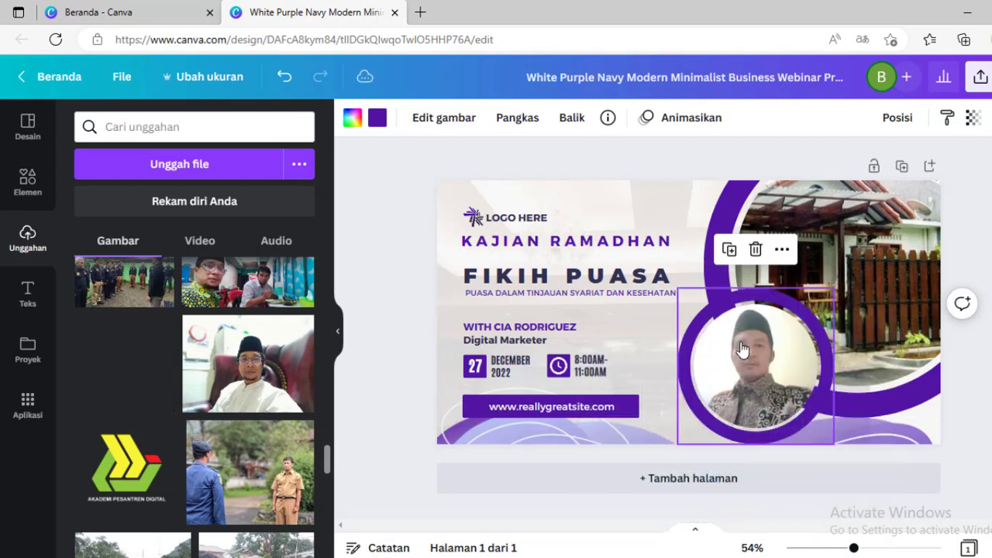
- Recolour all the purple shapes in the design to the photo colour #321914
left_click(415, 179)
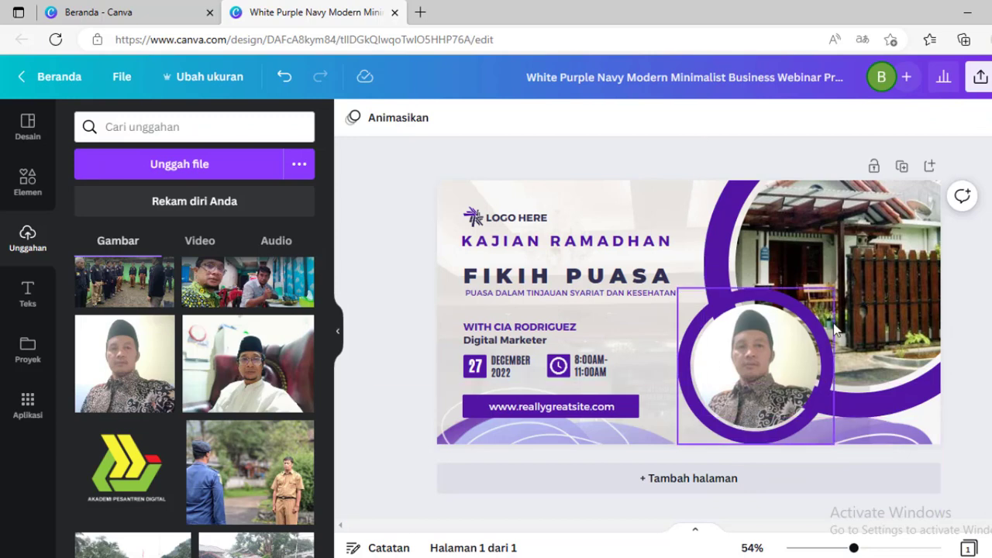
left_click(752, 301)
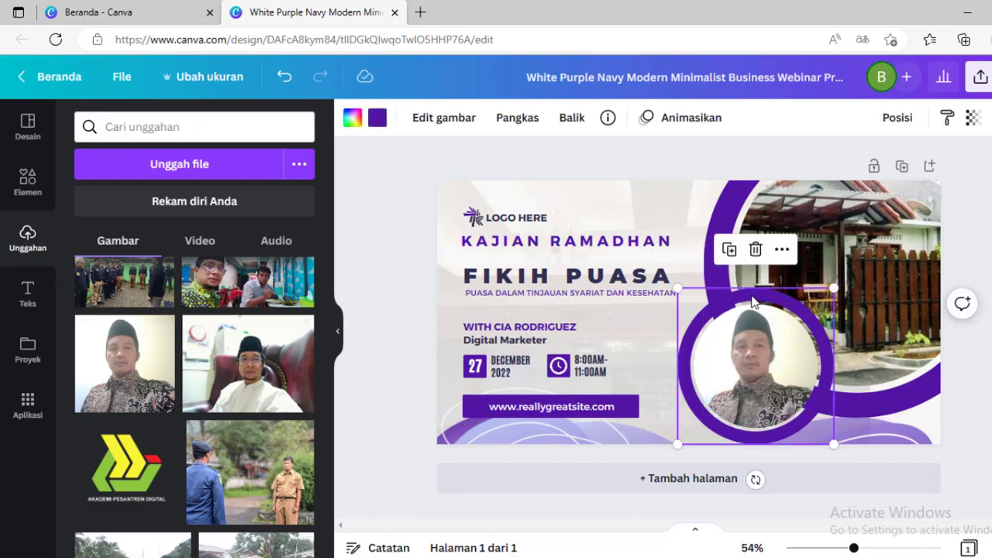
left_click(380, 118)
left_click(379, 118)
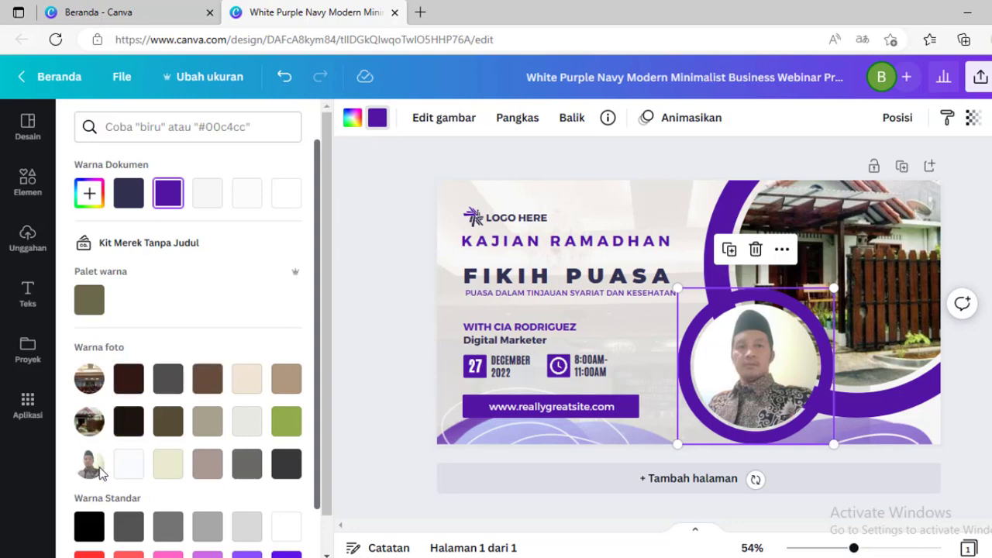
left_click(124, 382)
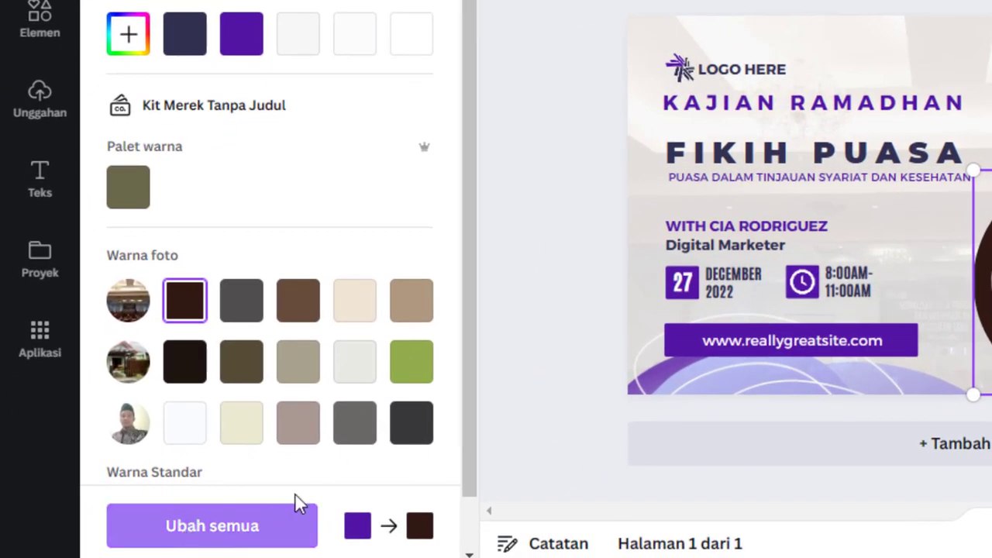
left_click(191, 528)
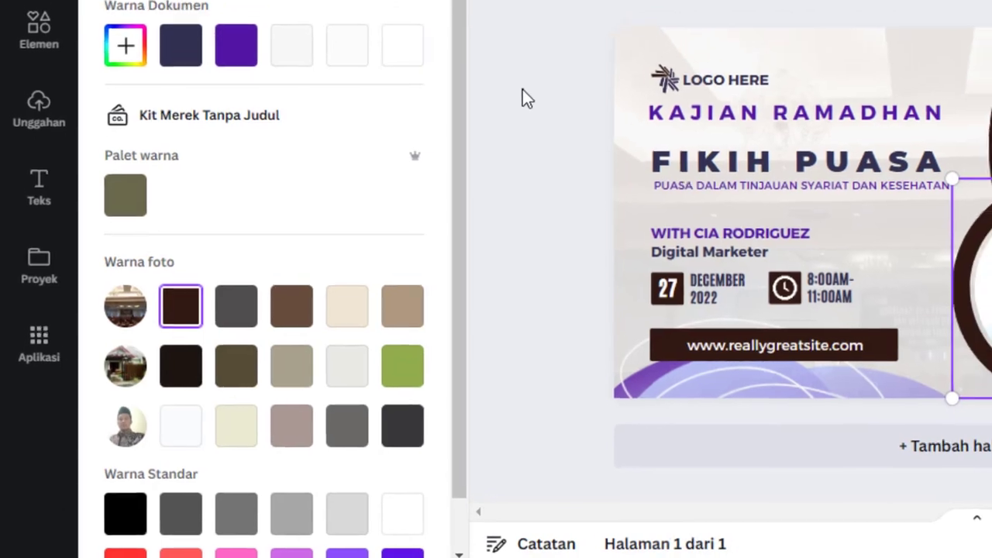
left_click(535, 79)
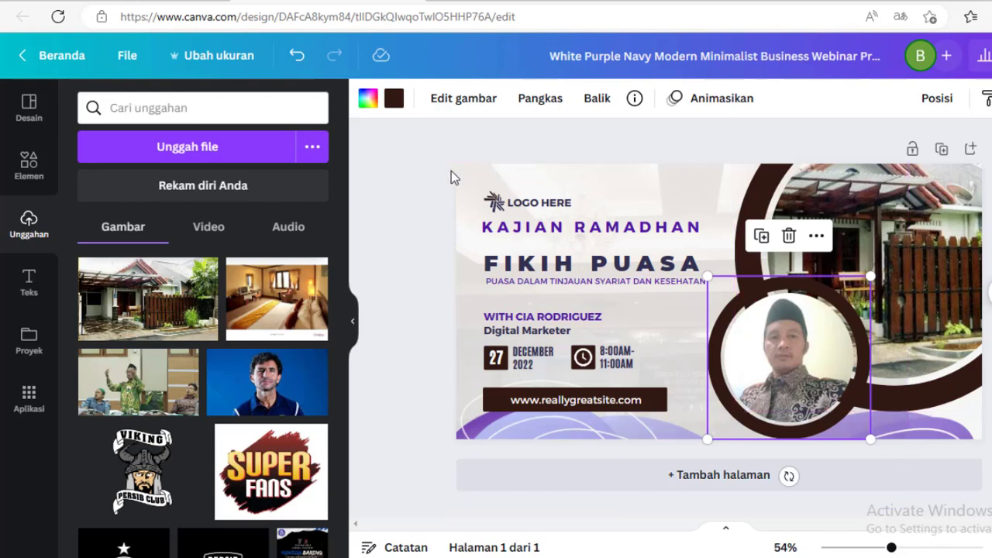
- Nudge the KAJIAN RAMADHAN heading slightly down
left_click(403, 193)
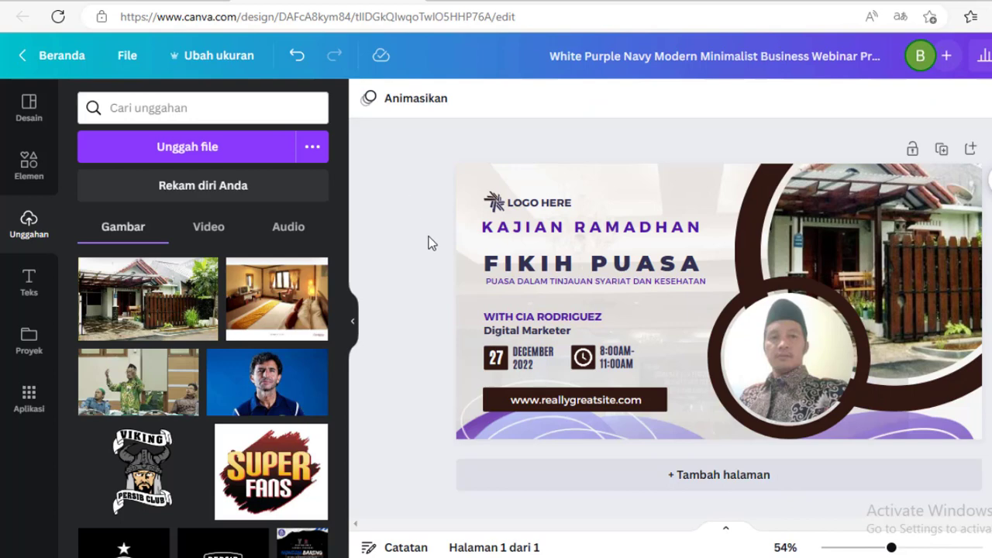
left_click(617, 226)
left_click_drag(634, 224, 636, 229)
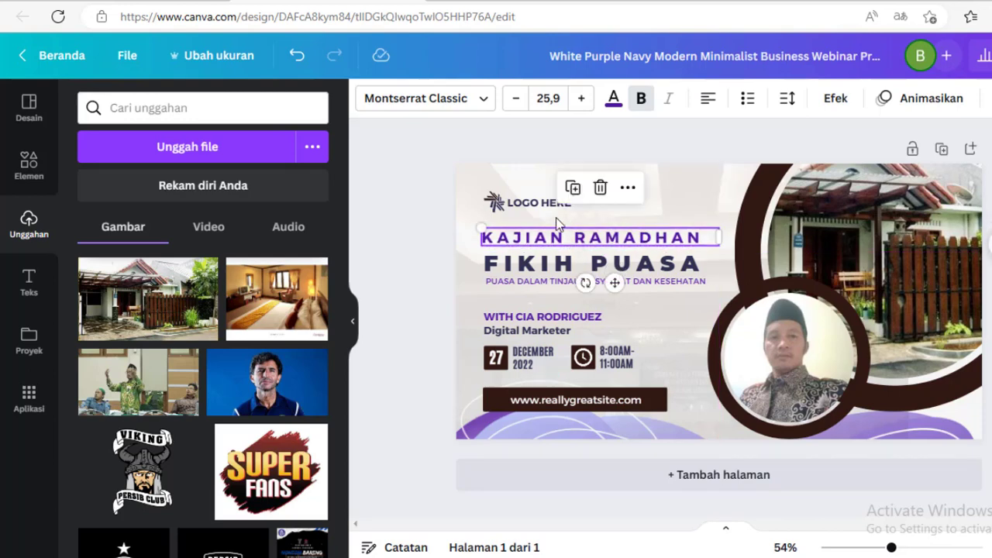
- Replace the placeholder logo icon with the uploaded Akademi Pesantren Digital logo, scaled down in the top-left corner
left_click(491, 204)
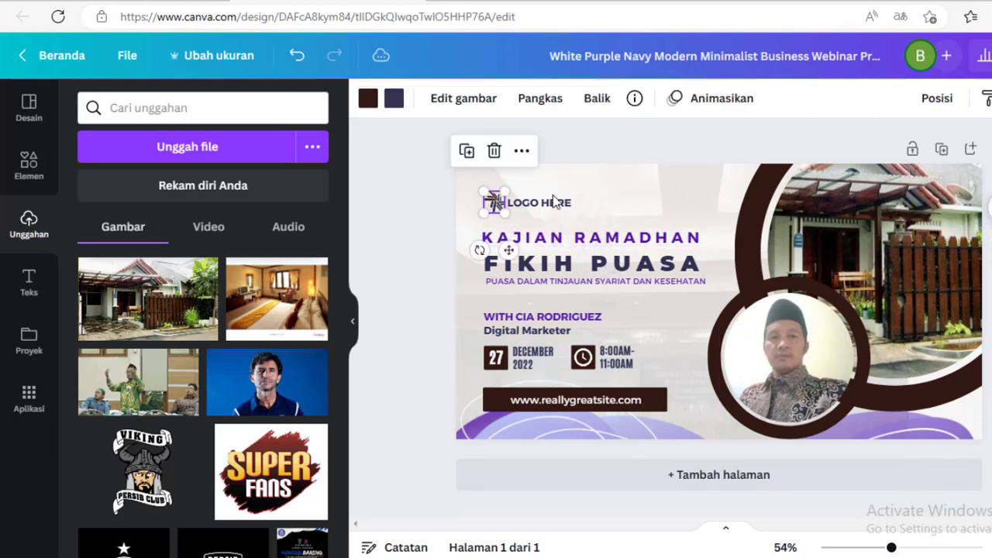
left_click(494, 152)
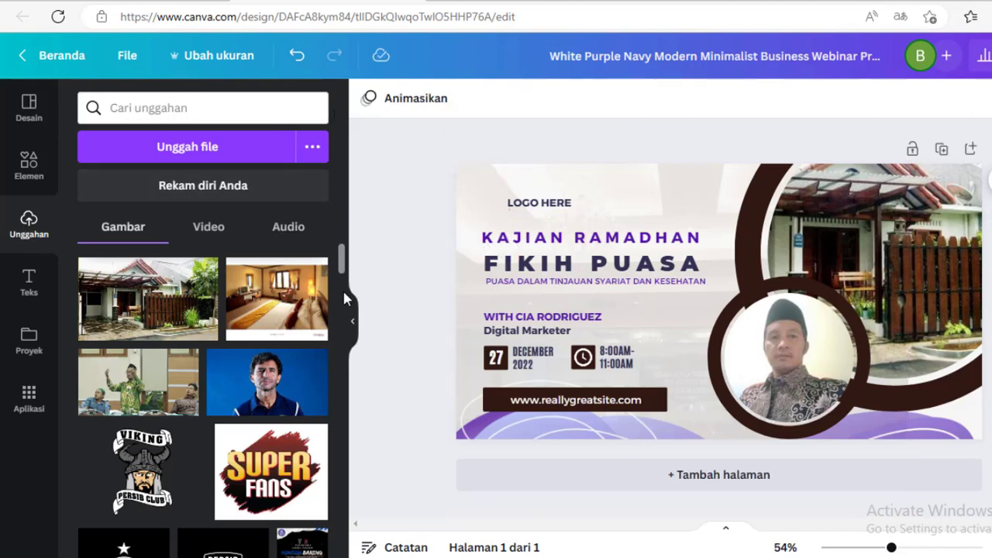
left_click_drag(340, 252, 326, 414)
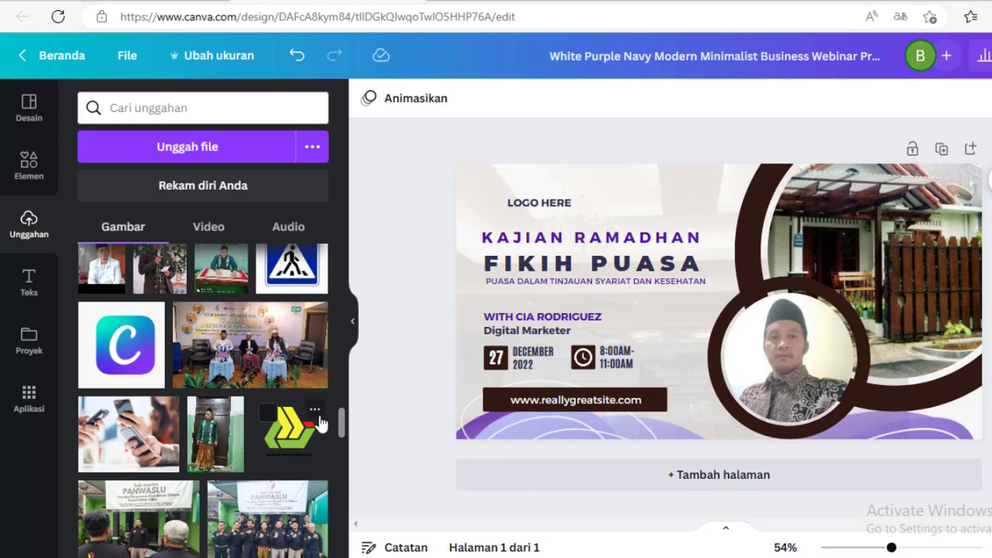
left_click(287, 446)
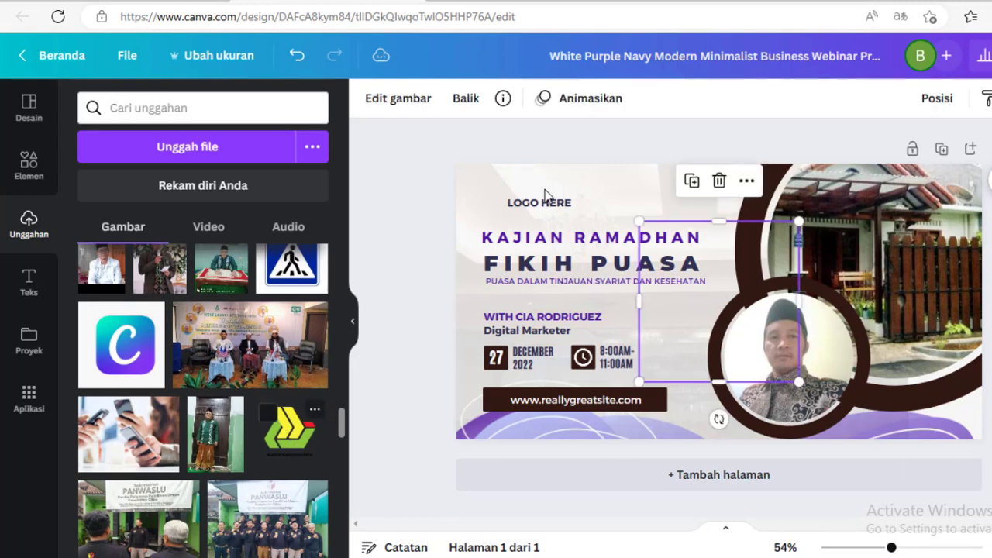
left_click_drag(722, 270, 522, 204)
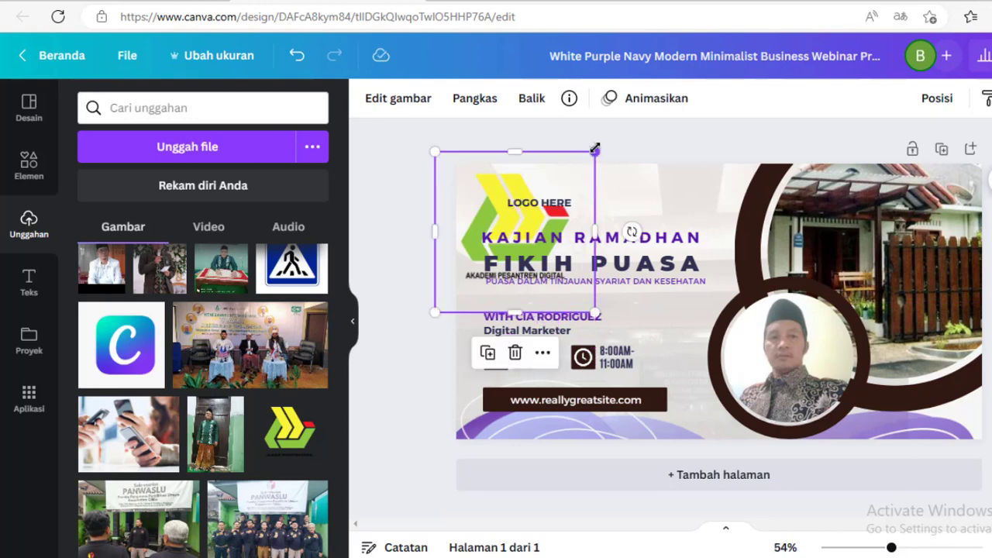
left_click_drag(596, 150, 543, 231)
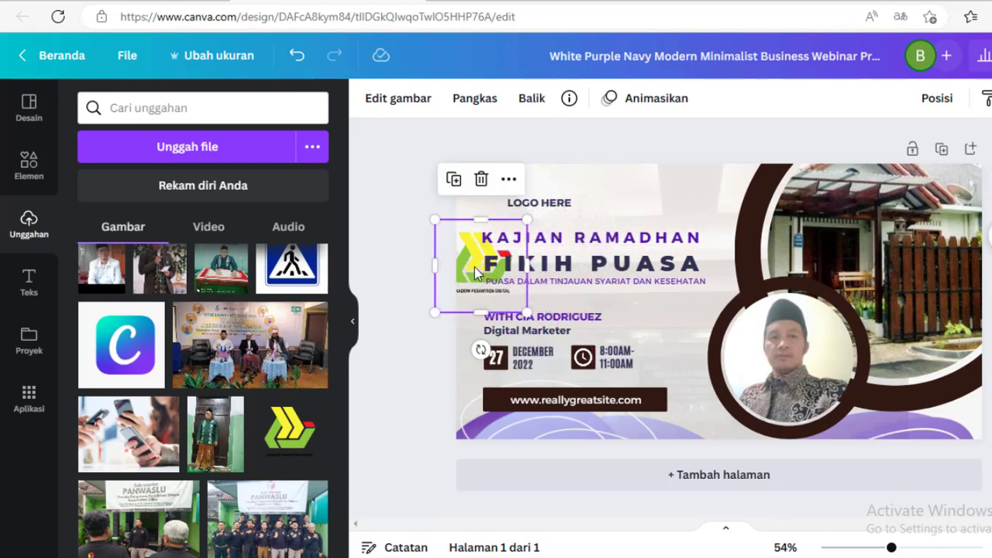
left_click_drag(467, 273, 492, 204)
left_click_drag(552, 157, 529, 180)
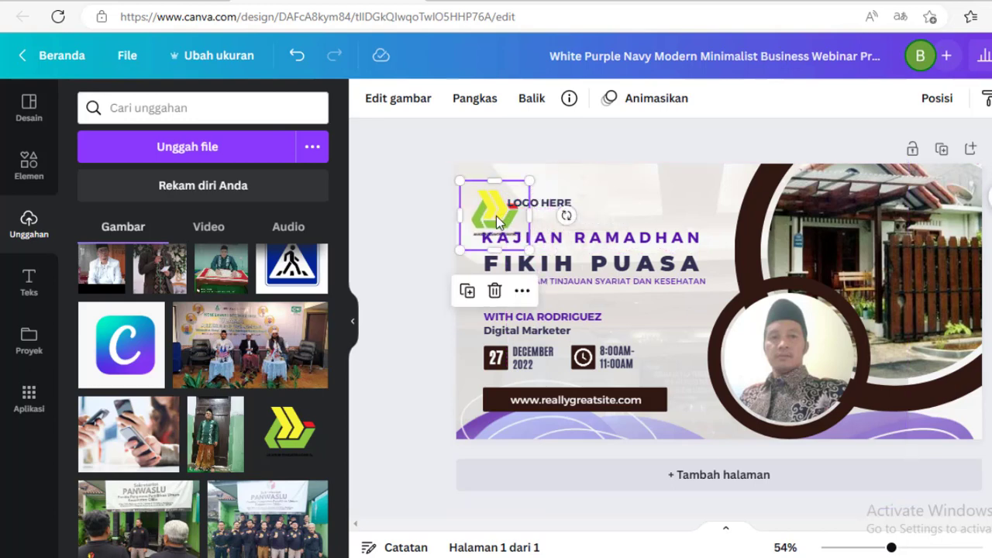
left_click_drag(497, 212, 572, 202)
- Retype the LOGO HERE text as AKADEMI PESANTREN DIGITAL on two lines, widen the box and centre it
left_click(557, 208)
double_click(571, 202)
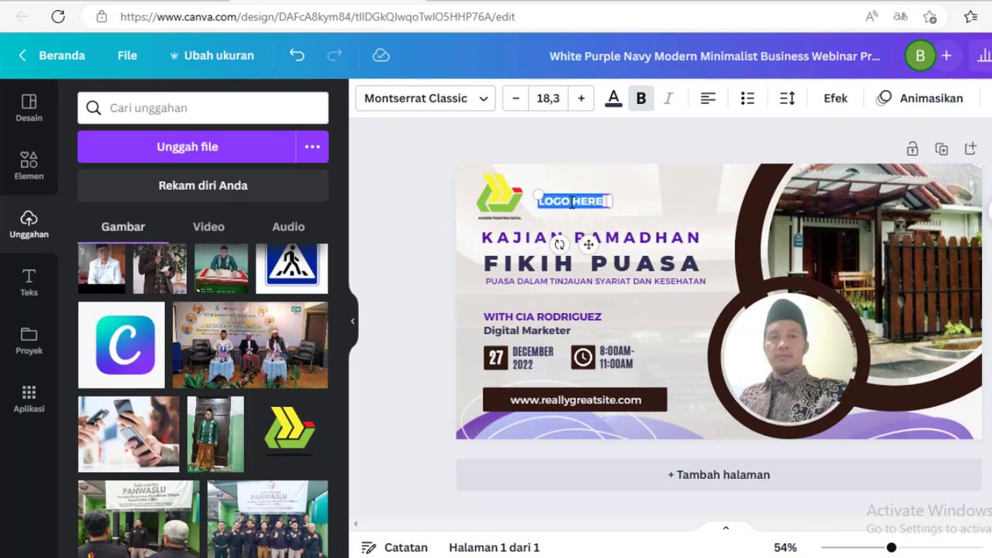
type("AKADEM")
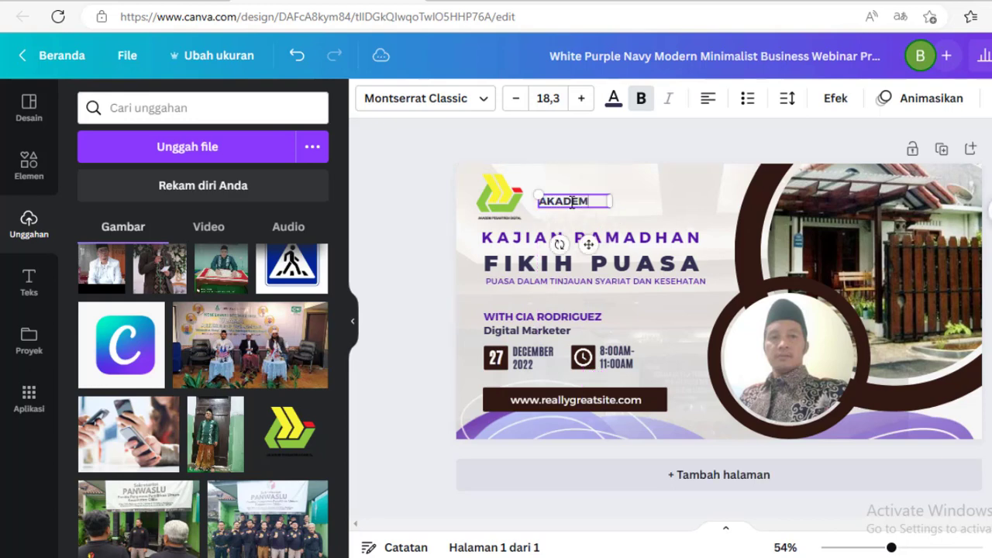
type("I PESANTR")
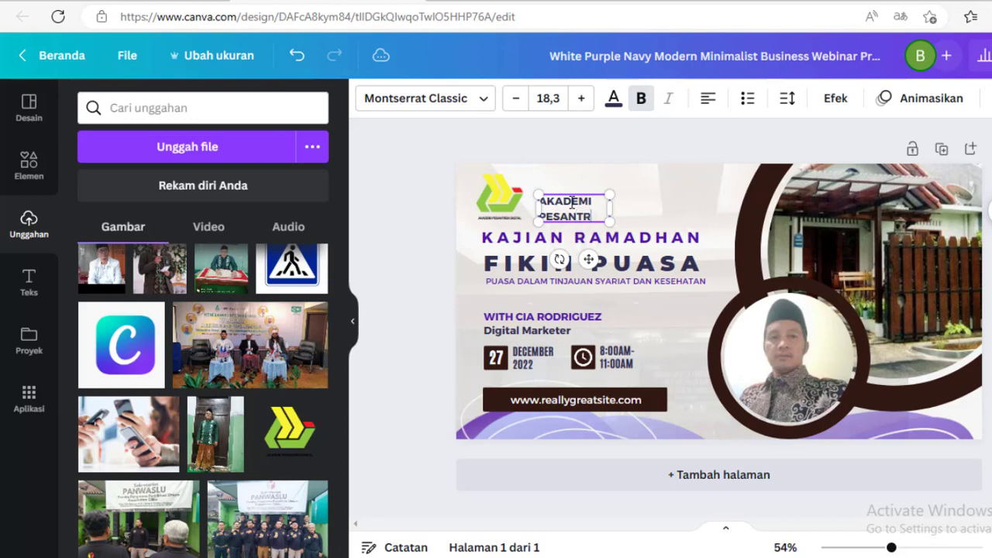
type("EN")
key("Return")
type("DIGIT")
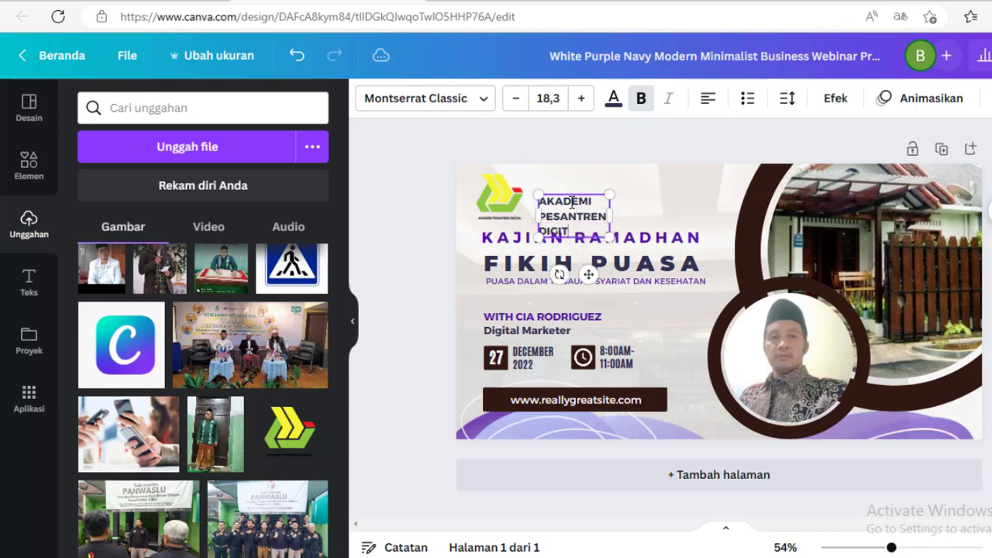
type("AL")
left_click(438, 203)
left_click(599, 217)
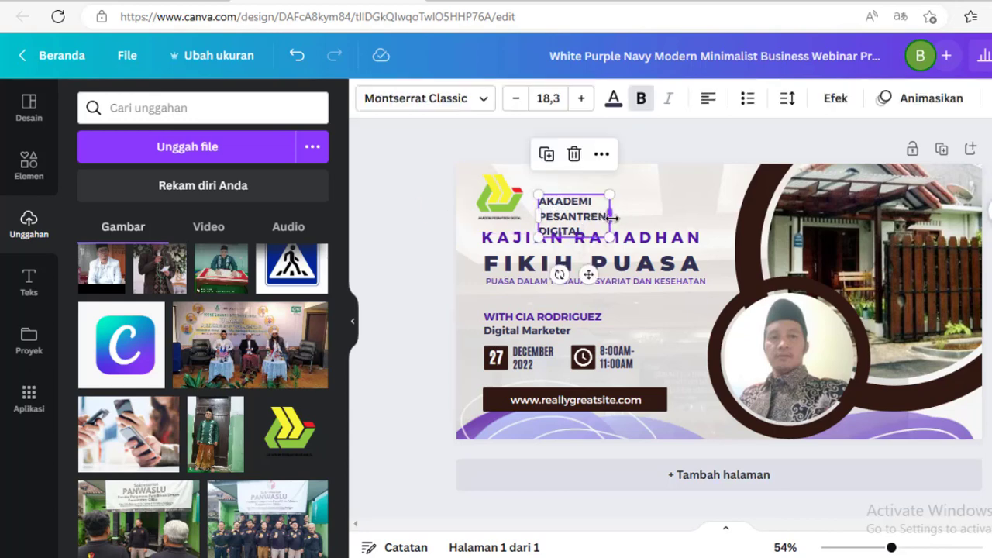
left_click_drag(612, 218, 665, 208)
left_click(708, 100)
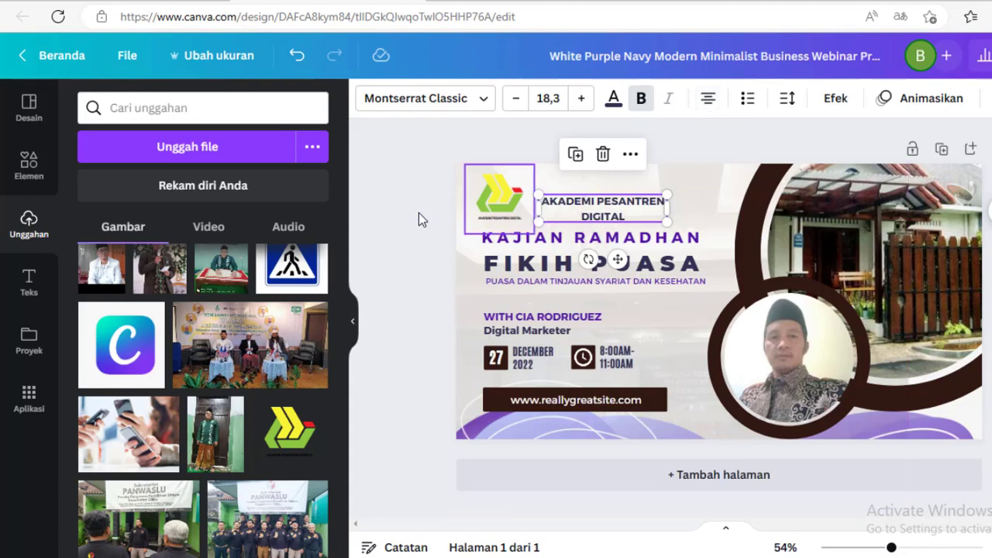
left_click(394, 214)
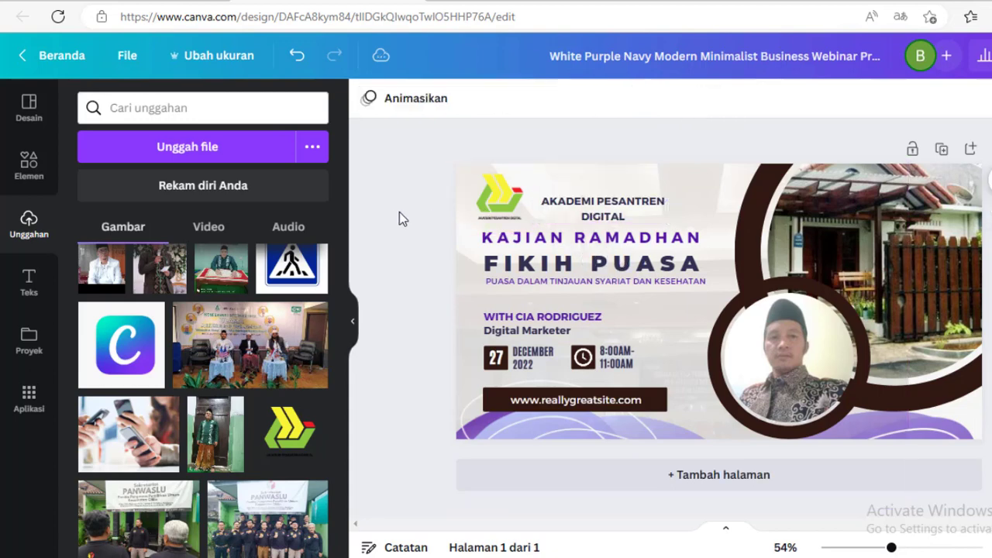
- Delete the logo caption text and nudge the new logo slightly into place
left_click(625, 207)
key("Delete")
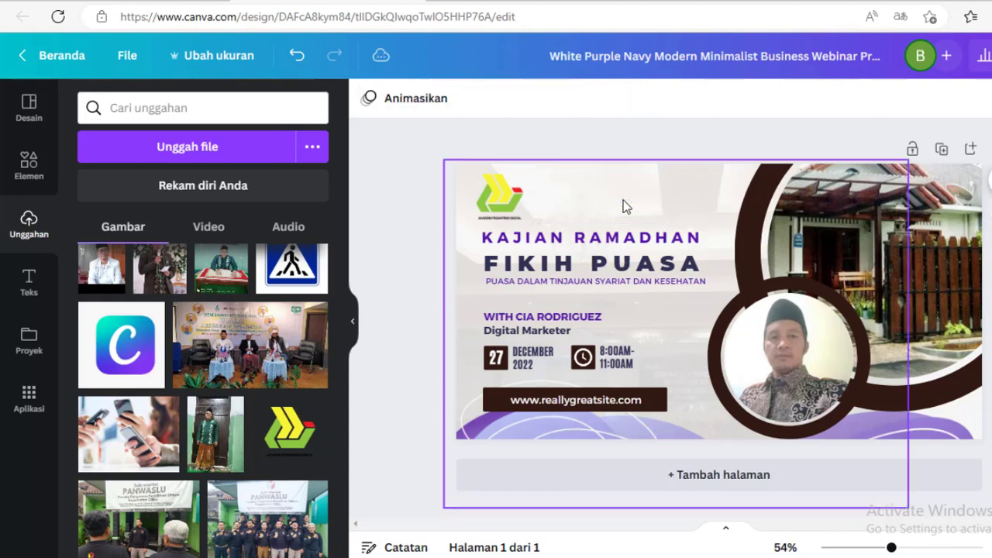
left_click(500, 193)
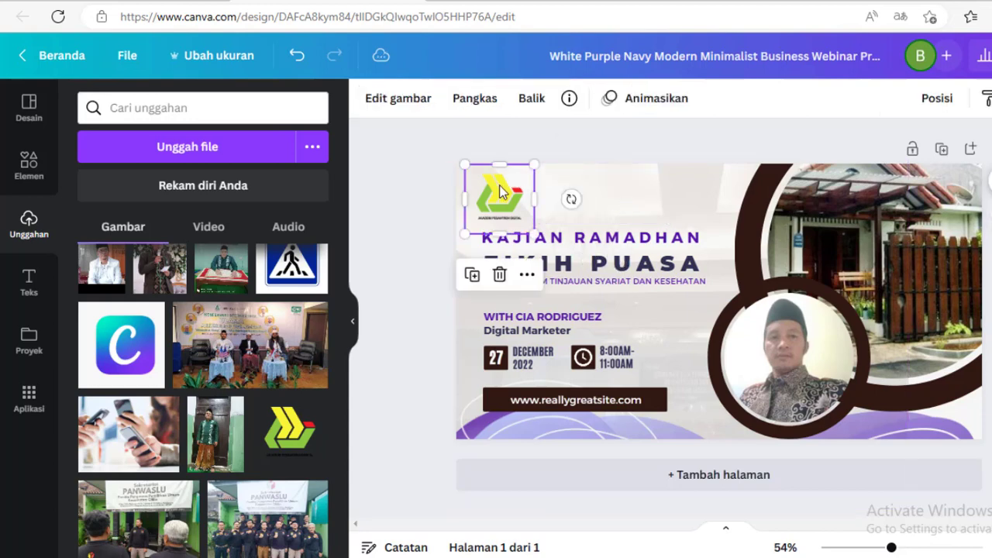
mouse_move(500, 183)
left_mouse_down()
mouse_move(673, 167)
mouse_move(712, 187)
mouse_move(582, 207)
mouse_move(505, 207)
mouse_move(495, 186)
left_mouse_up()
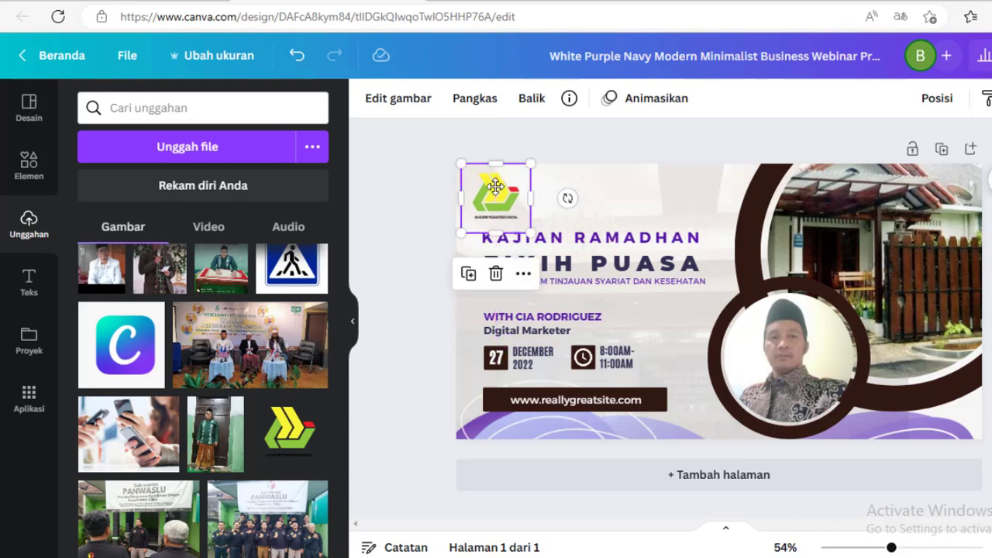
left_click(573, 317)
left_click(575, 316)
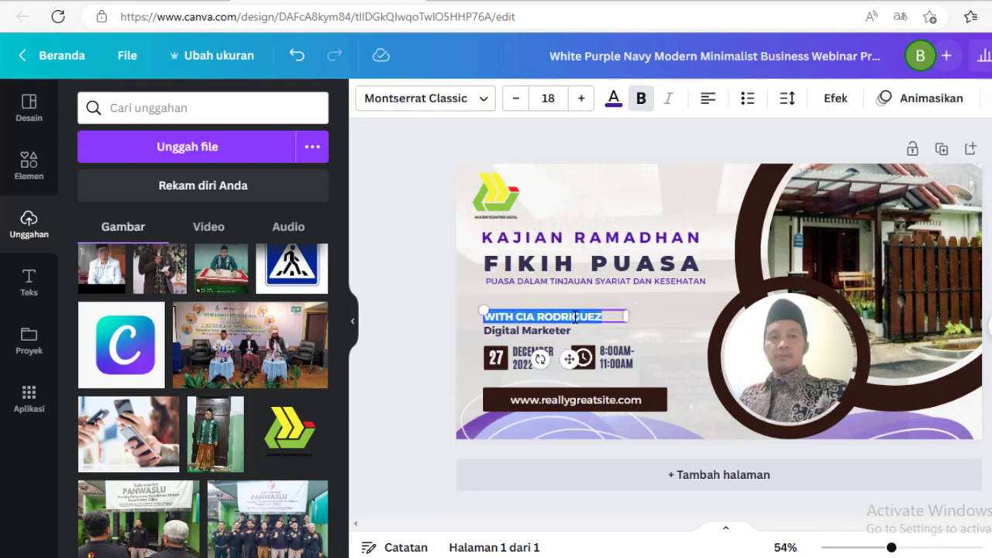
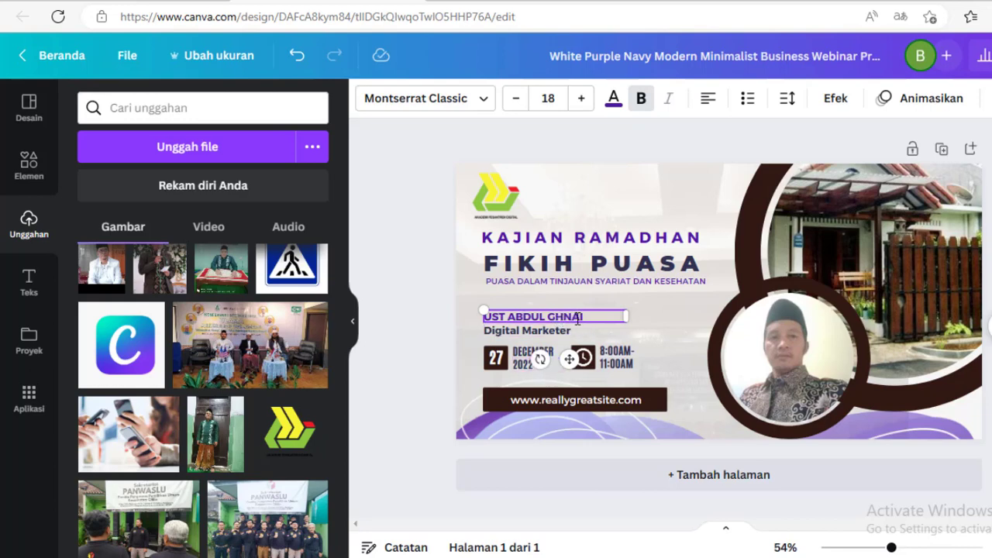
- Change the speaker's role from Digital Marketer to Pemateri
left_click(533, 334)
left_click(533, 334)
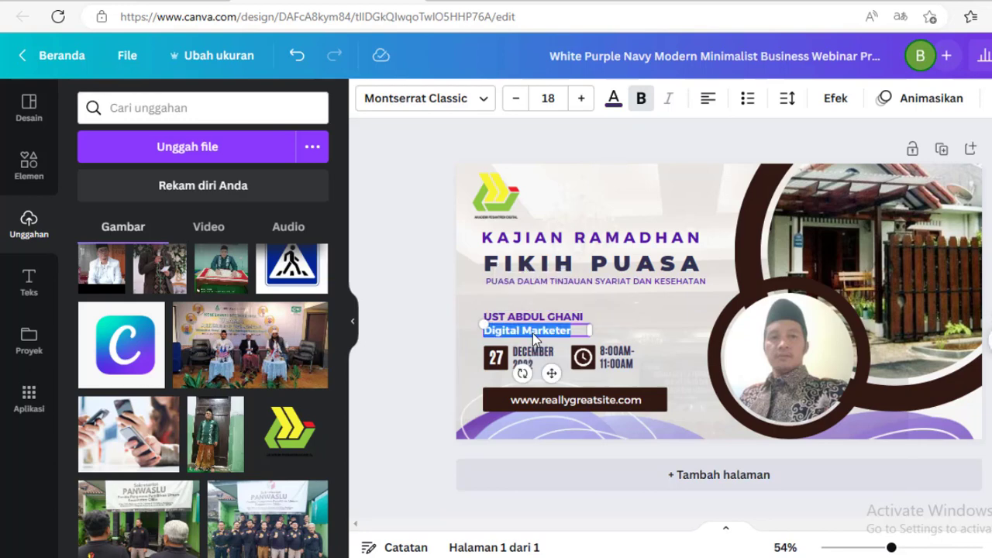
type("Pemateri")
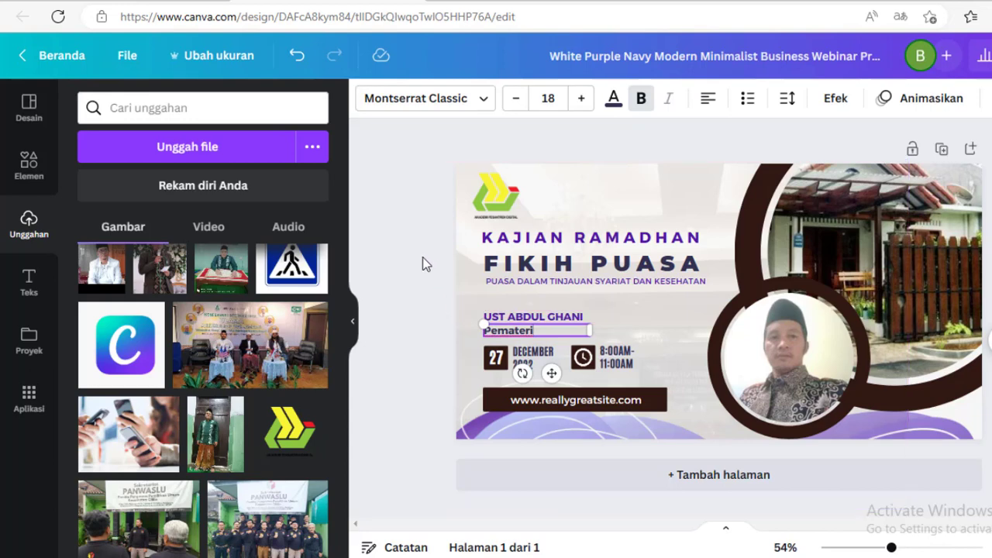
left_click(417, 300)
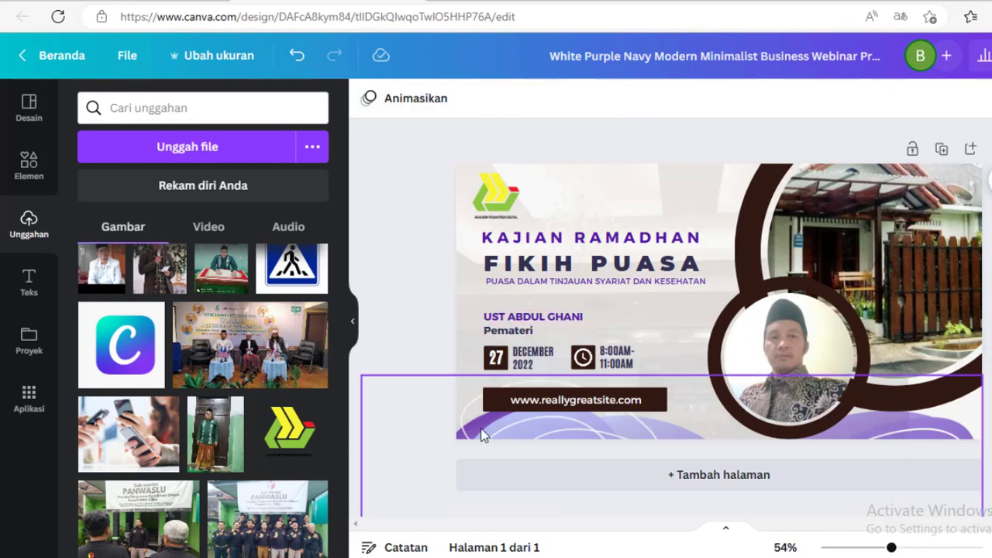
- Change the event date's month to MARET
left_click(535, 357)
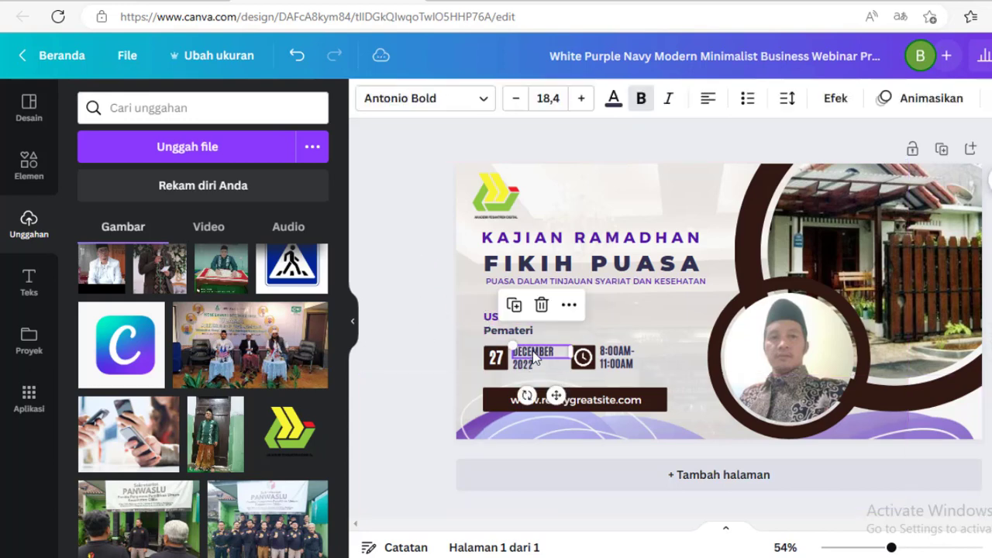
double_click(535, 355)
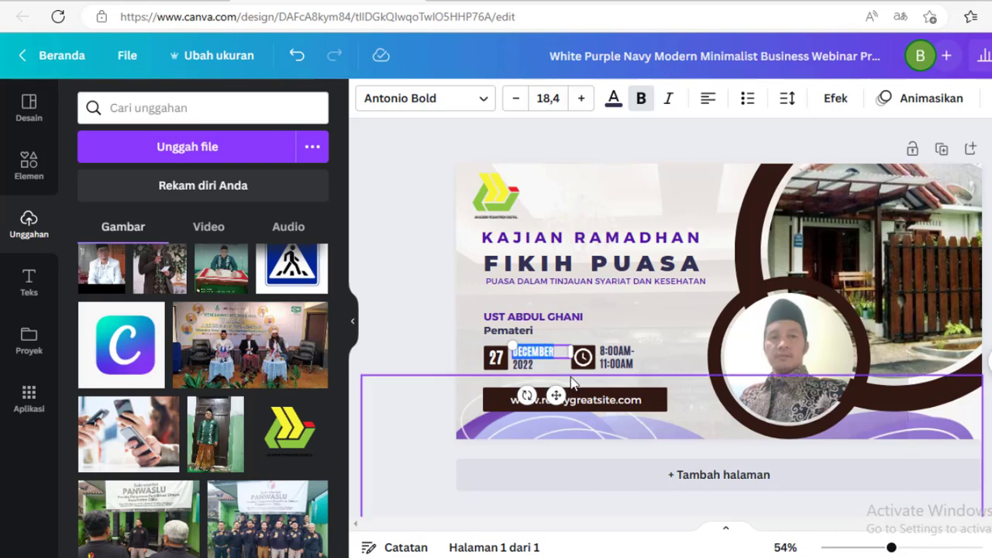
type("MATER")
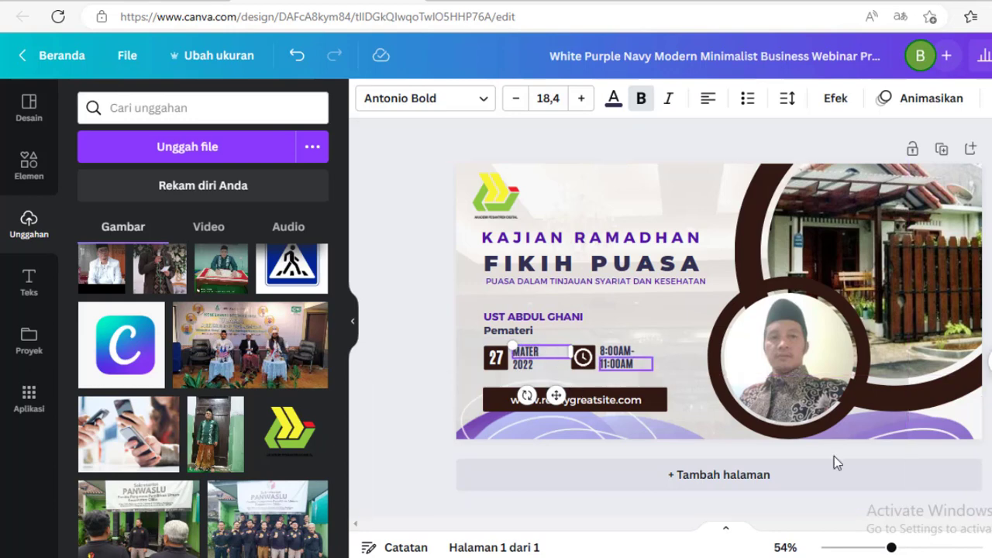
key("BackSpace")
key("BackSpace")
key("BackSpace")
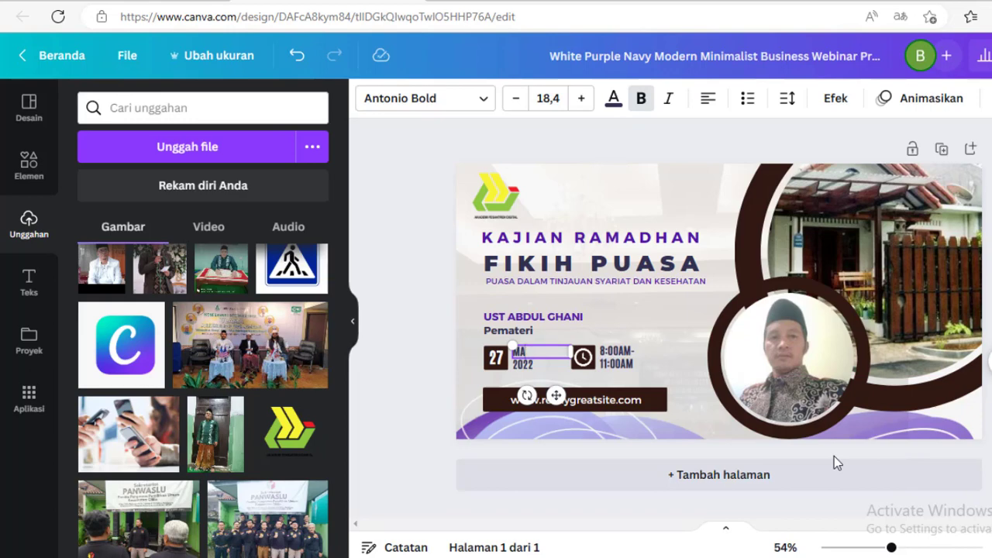
type("RET")
- Set the event day number to 15
left_click(498, 364)
double_click(498, 365)
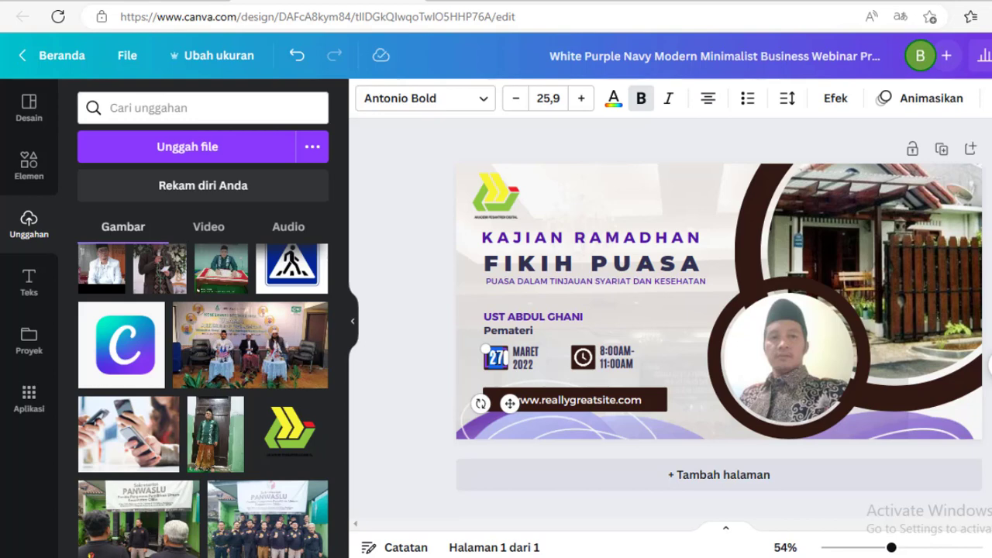
type("15")
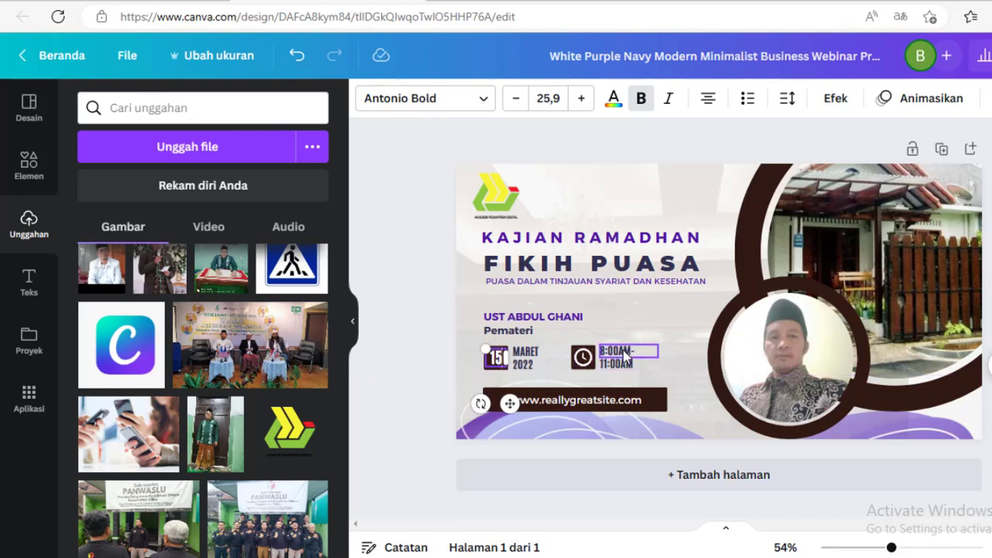
- Change the start time to 8:00 WIB
left_click(624, 353)
left_click(624, 354)
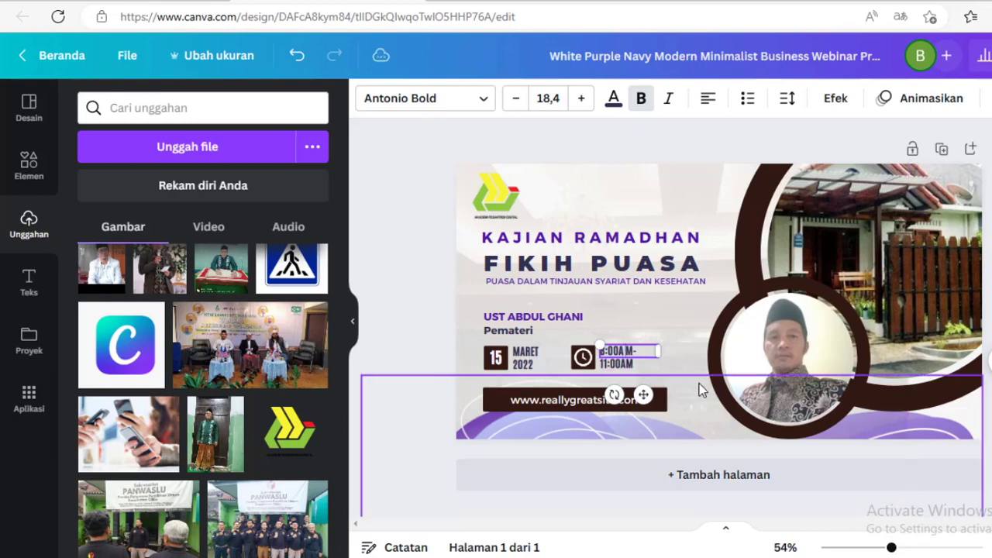
type("WIB")
key("Delete")
key("Delete")
left_click(619, 365)
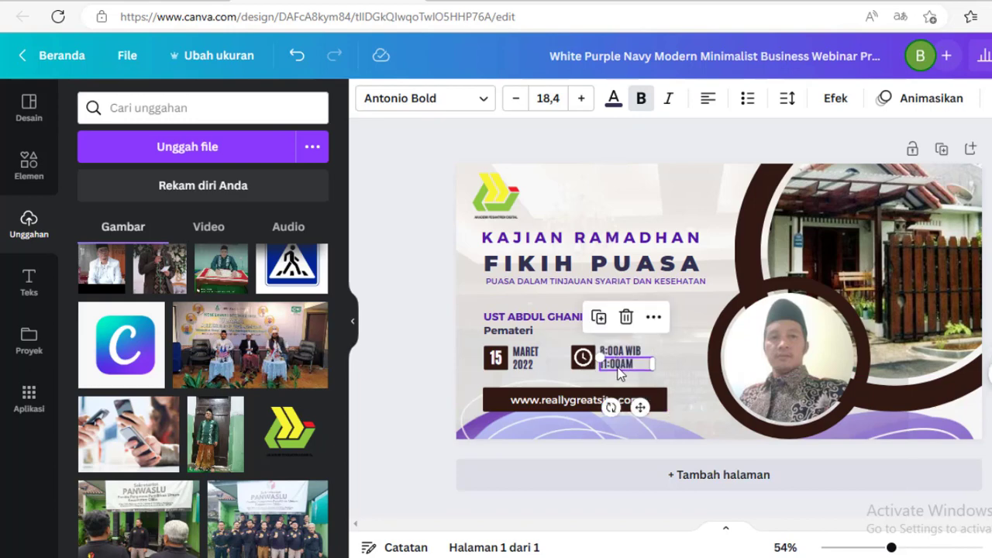
double_click(618, 366)
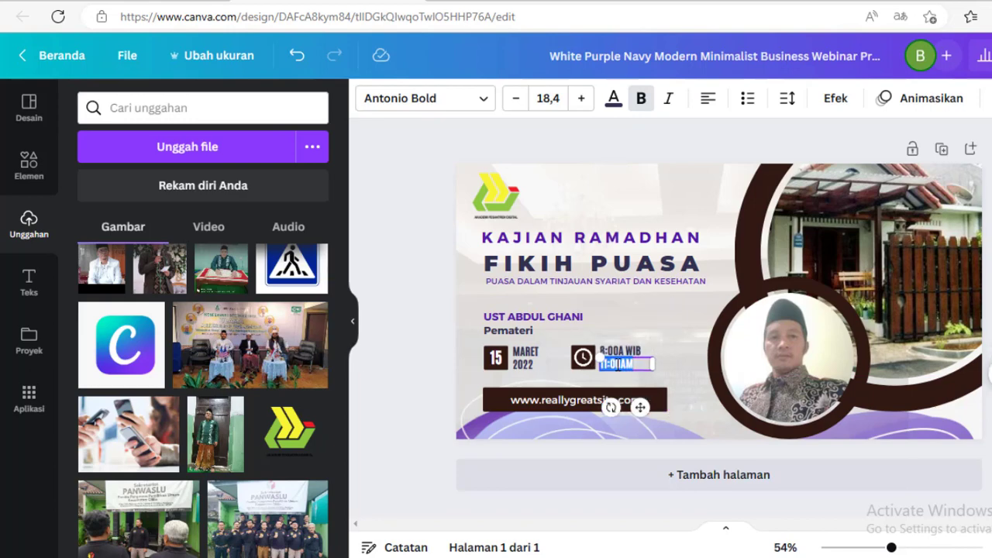
left_click(413, 278)
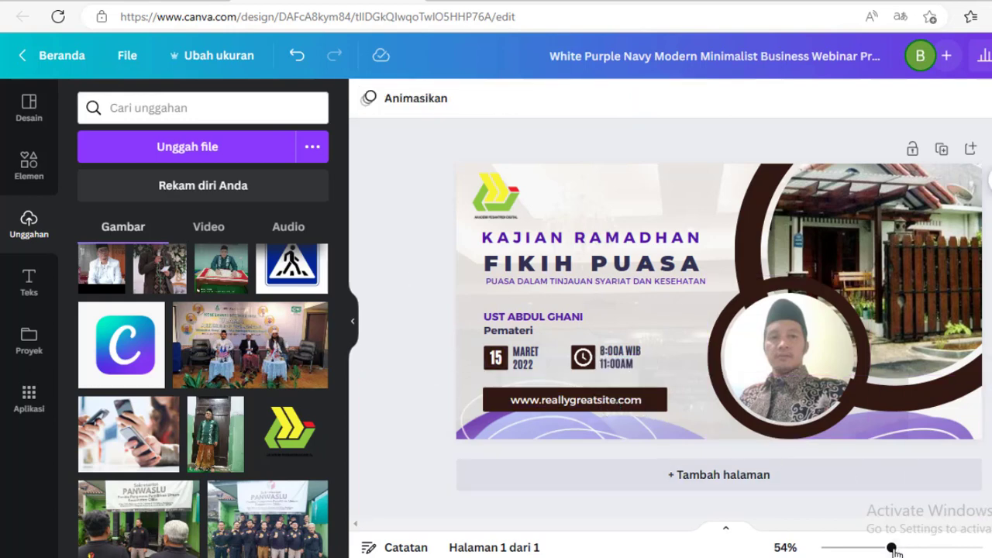
left_click_drag(892, 549, 905, 549)
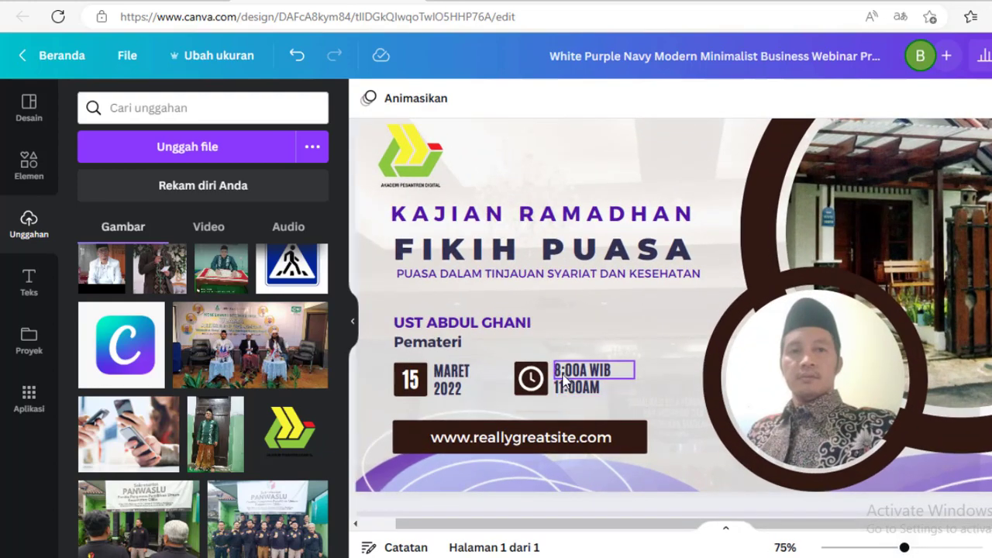
left_click(587, 373)
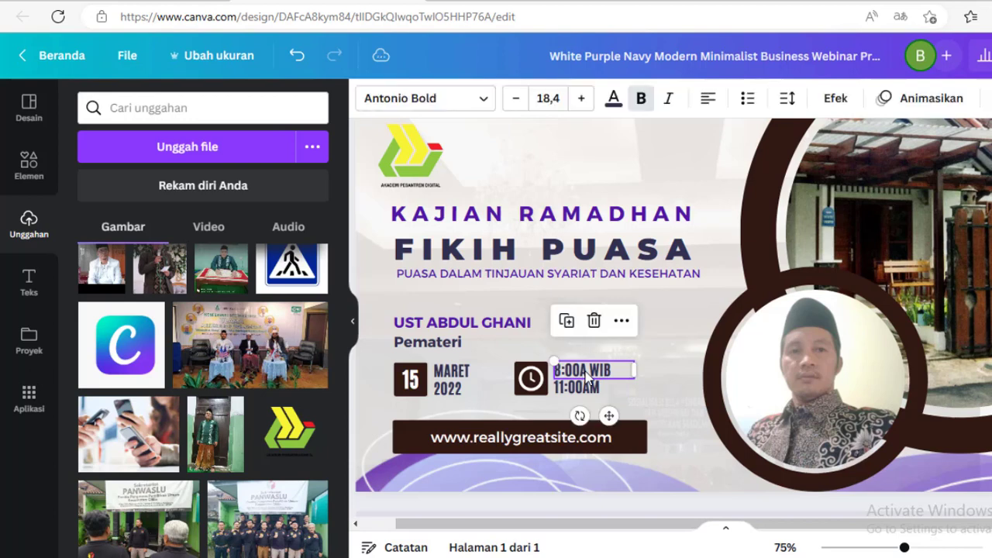
left_click(585, 372)
key("BackSpace")
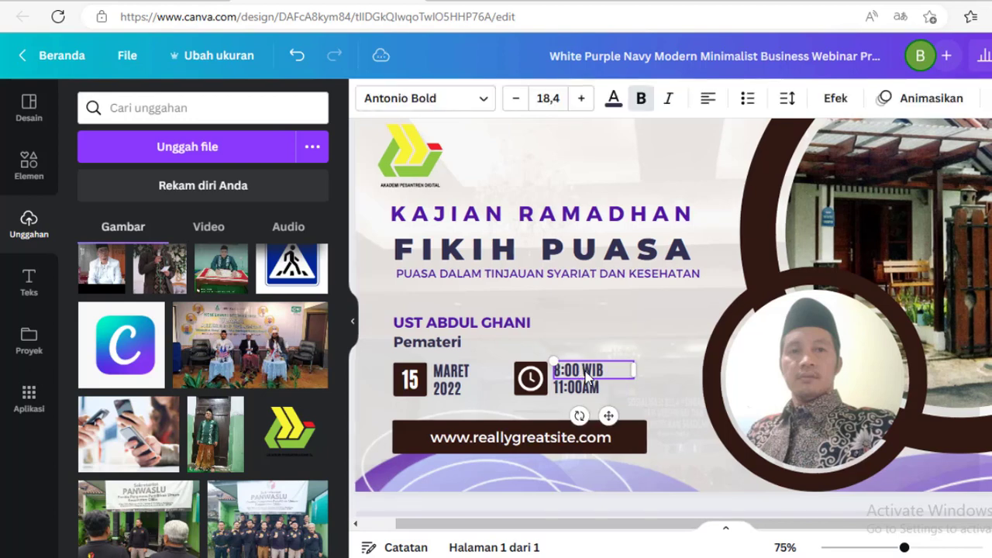
- Change the end time to 12:00 WIB
left_click(579, 391)
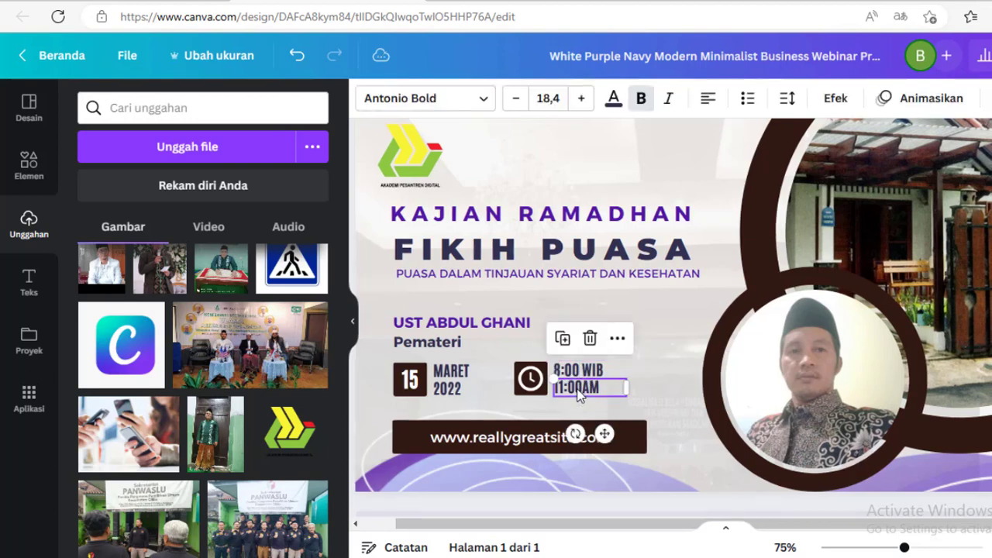
double_click(577, 388)
left_click(565, 388)
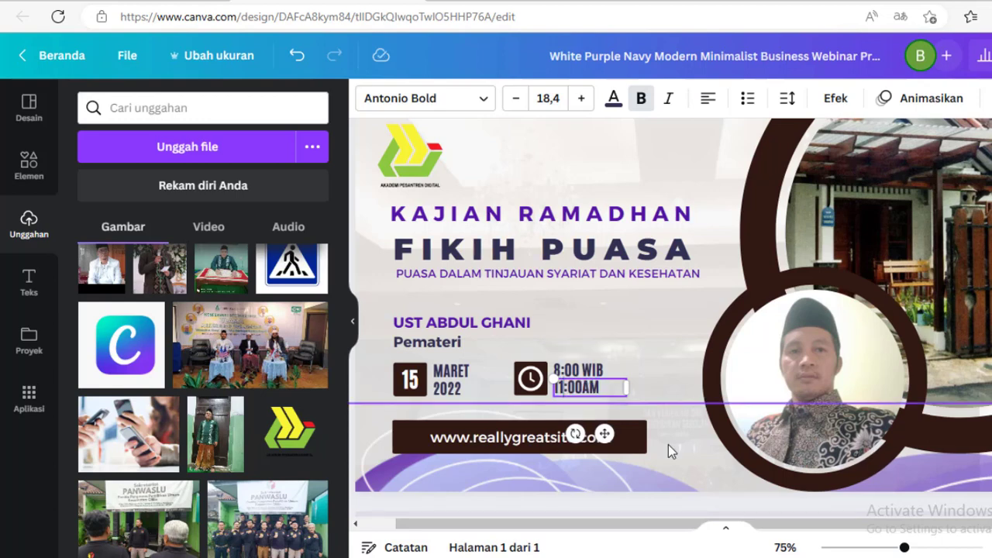
key("Delete")
type("2")
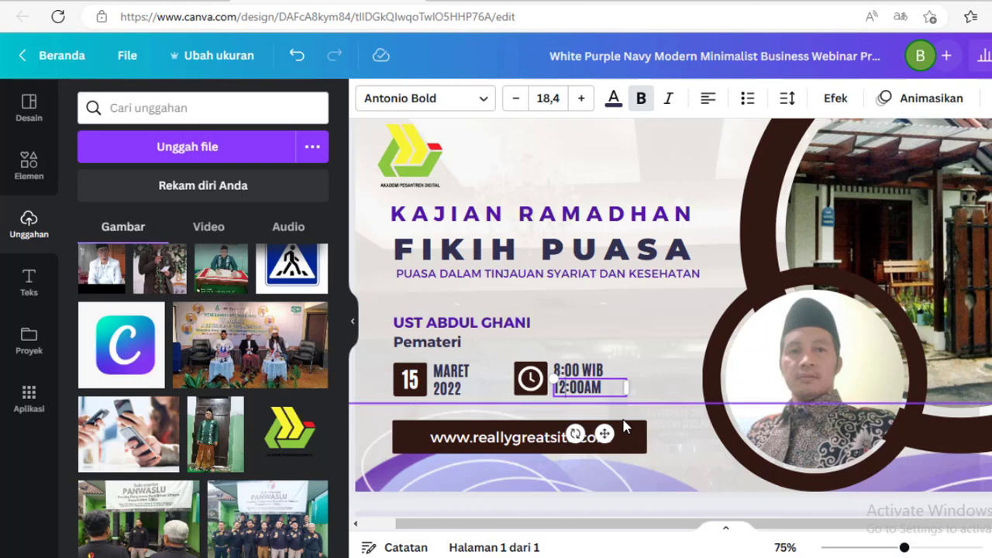
key("Right")
key("Right")
key("Right")
type("WIB")
key("Delete")
key("Delete")
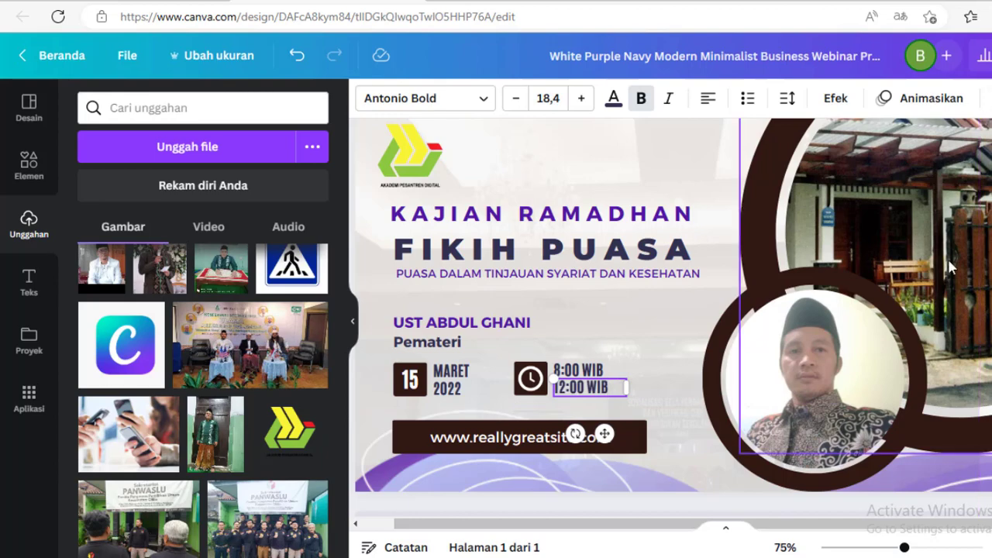
- Recolour the FIKIH PUASA title to the dark brown from the photo colours
scroll(948, 258, "down", 3)
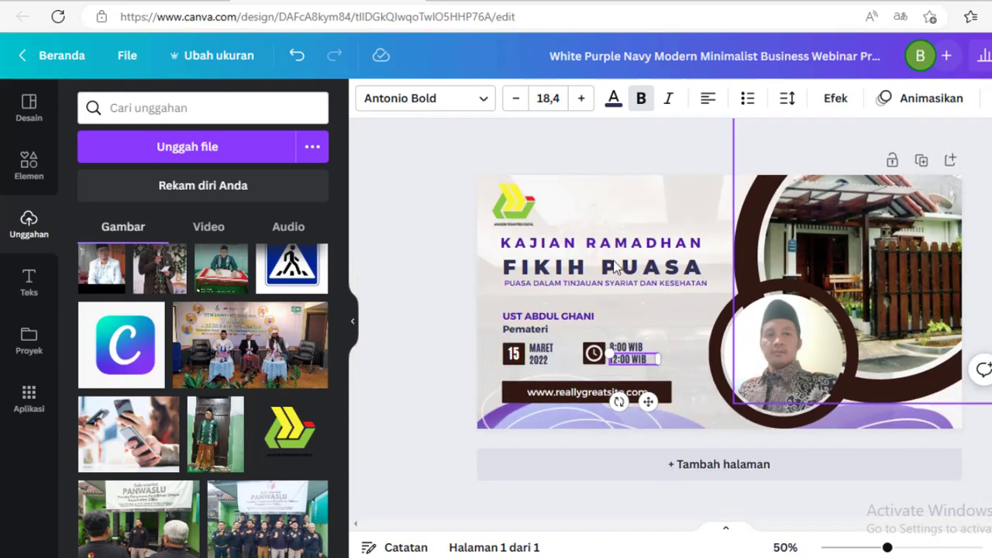
left_click(401, 237)
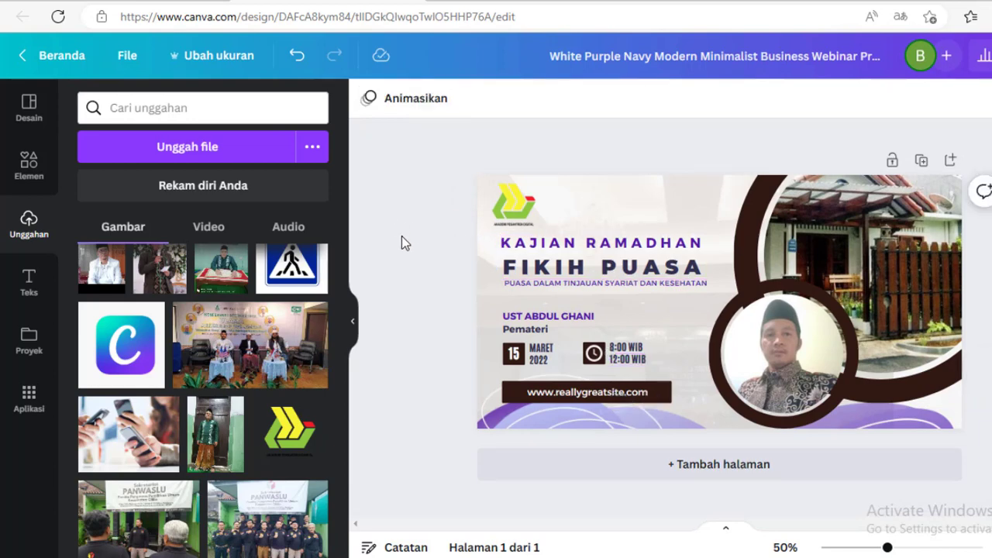
left_click(590, 269)
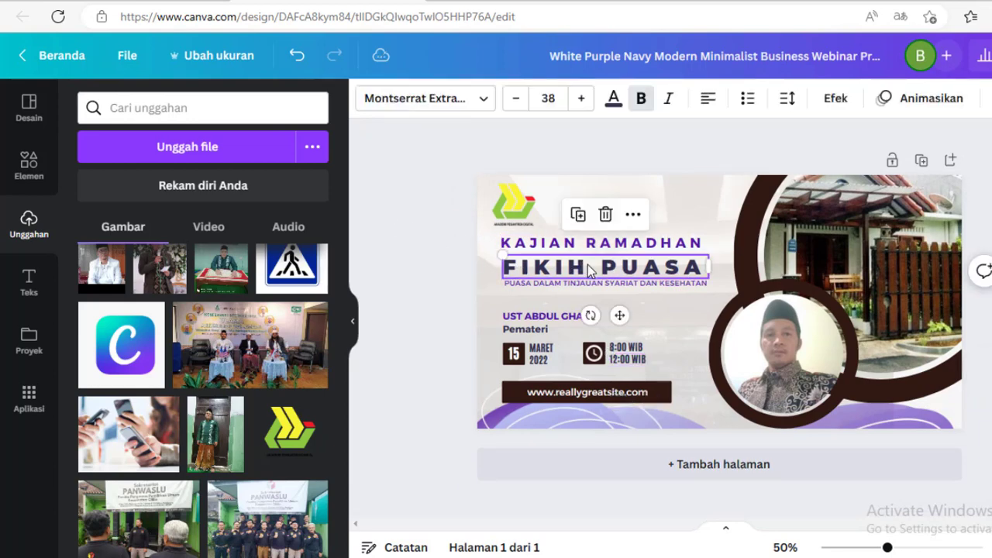
left_click(613, 99)
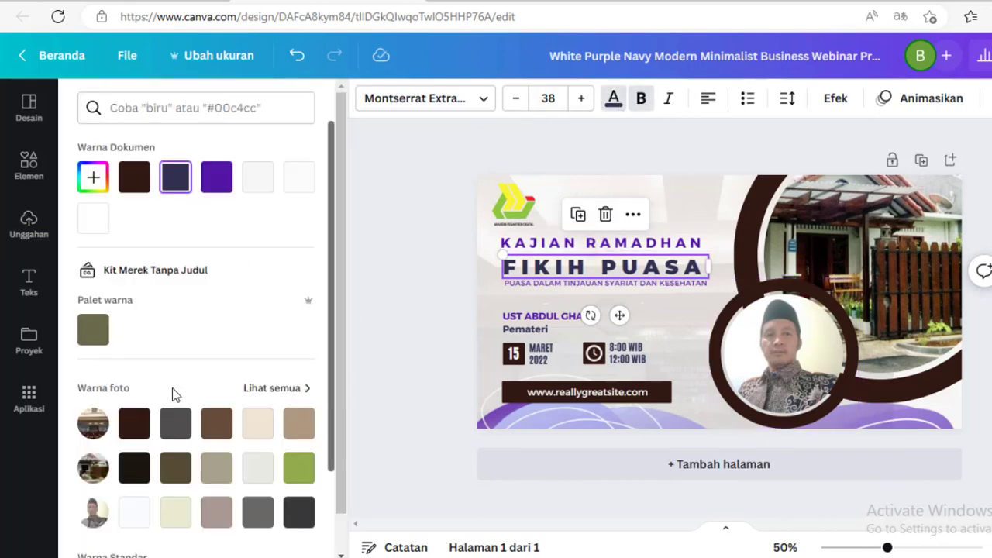
left_click(134, 424)
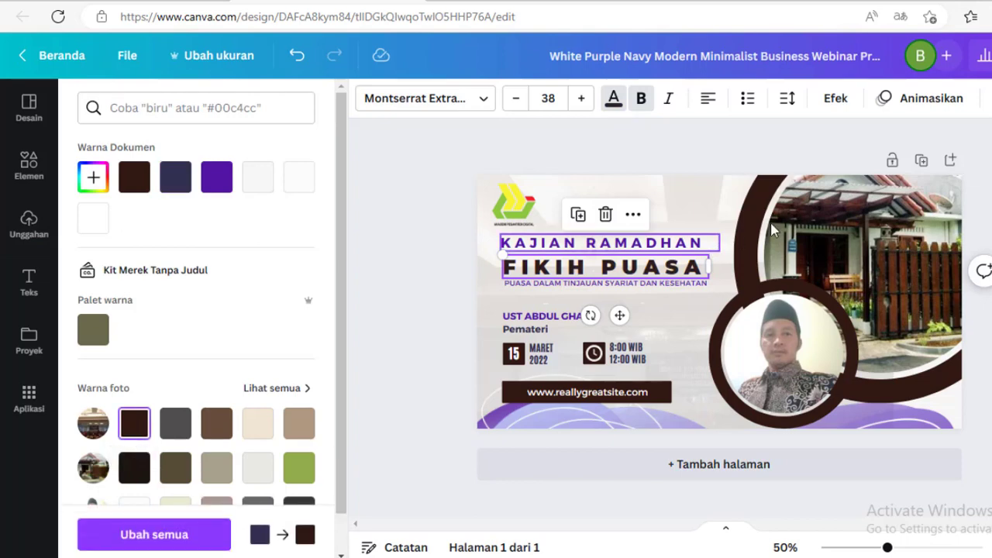
left_click(411, 250)
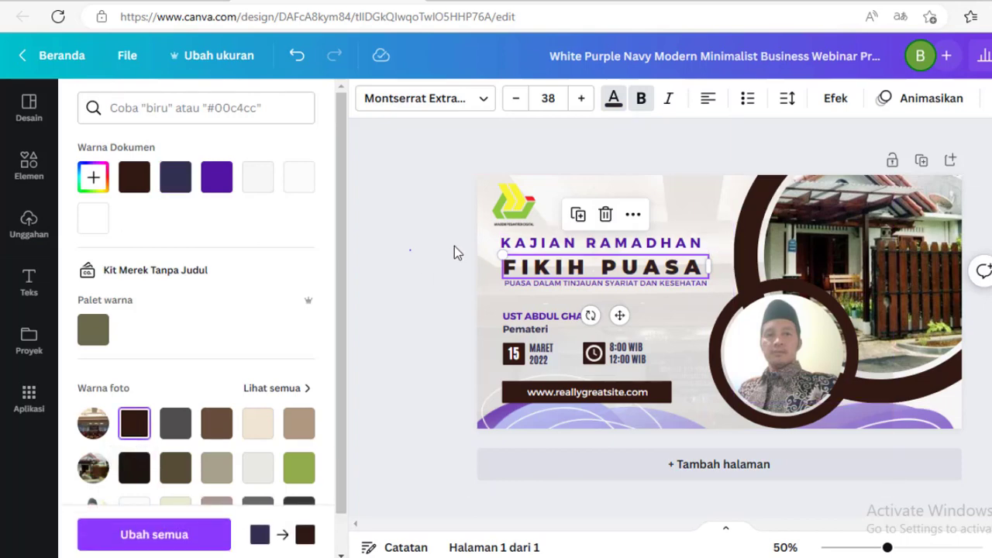
- Recolour KAJIAN RAMADHAN to dark green #2B3901 and replace that purple throughout the design
left_click(563, 246)
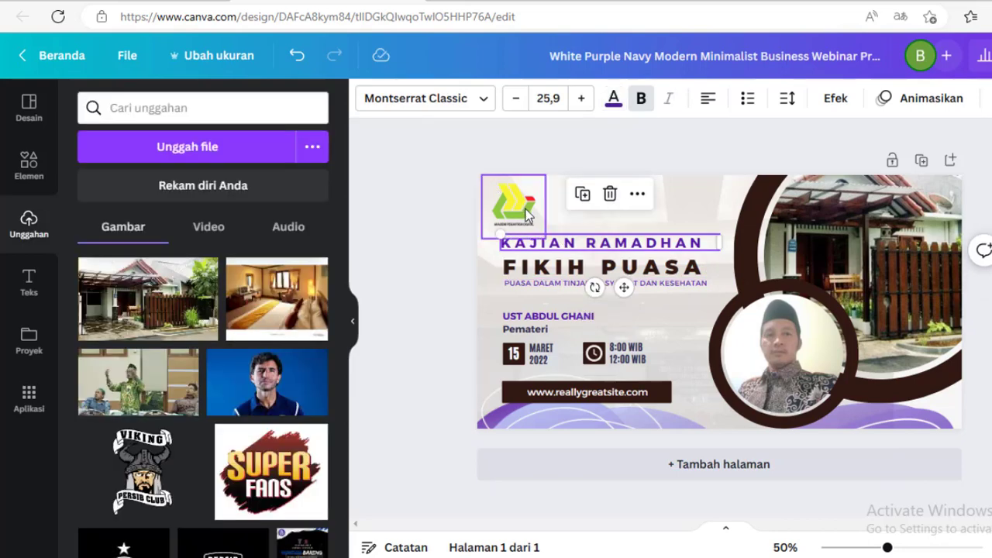
left_click(613, 98)
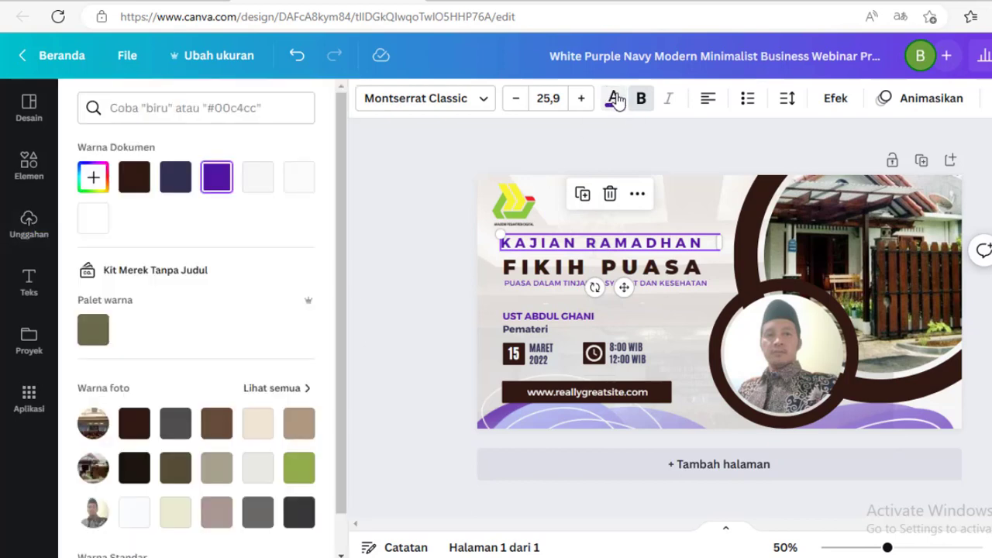
left_click(300, 469)
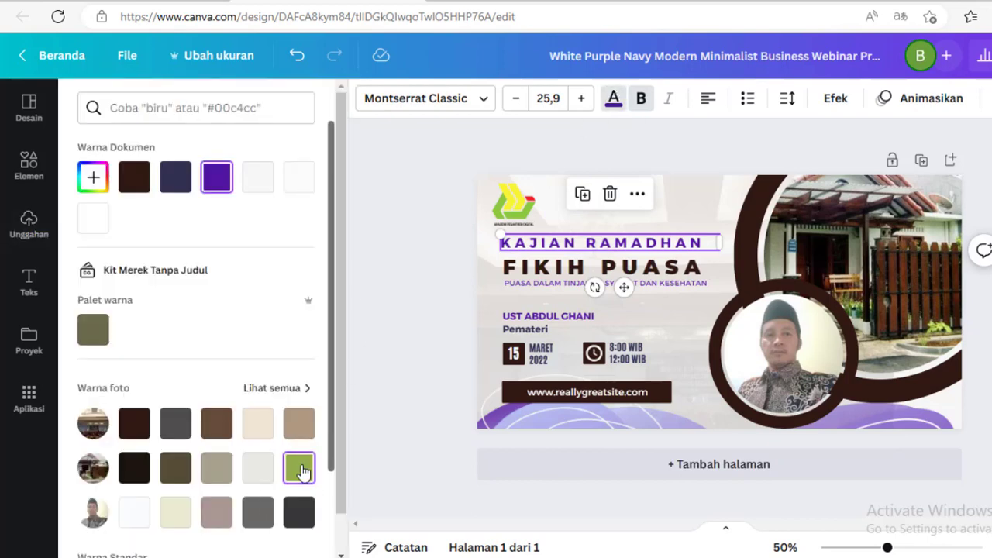
left_click(92, 178)
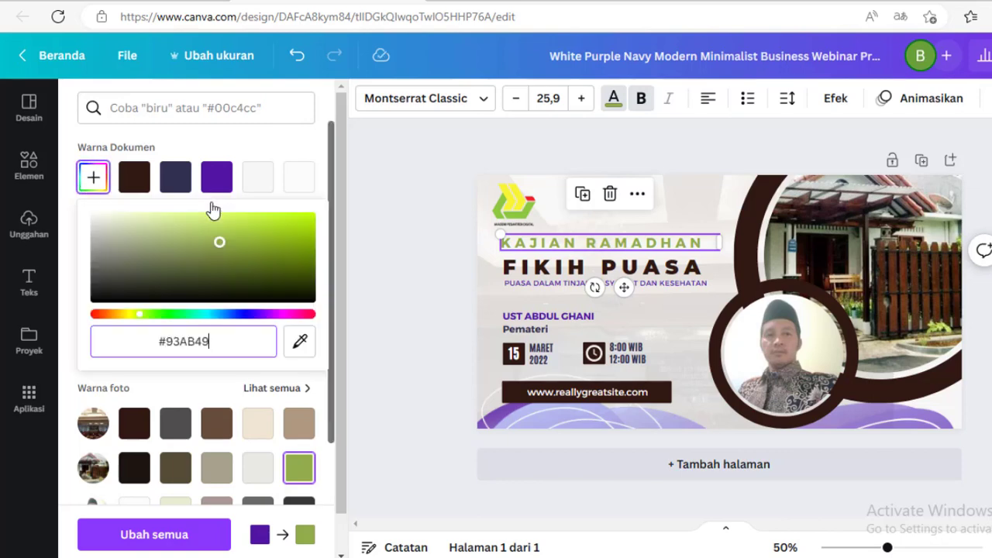
key("ctrl+a")
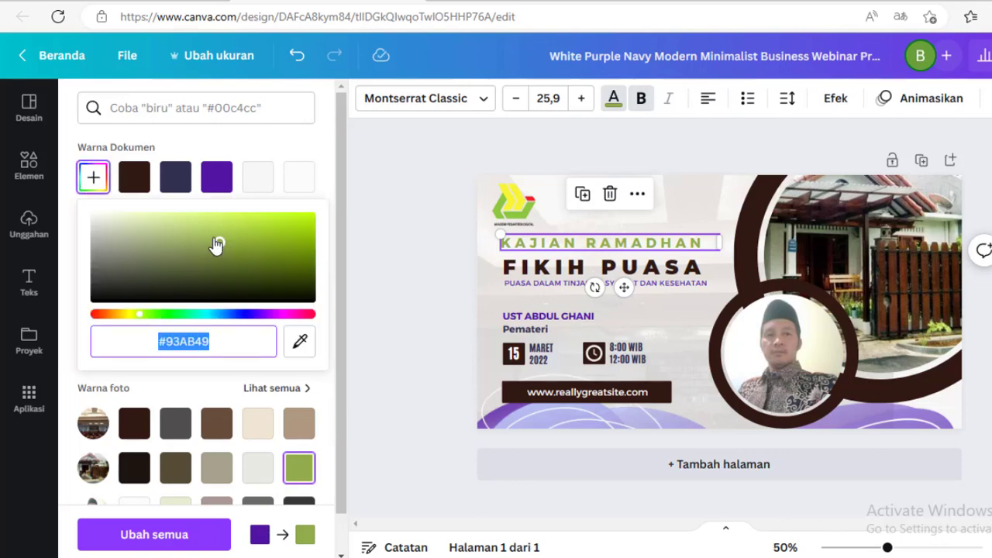
left_click(308, 272)
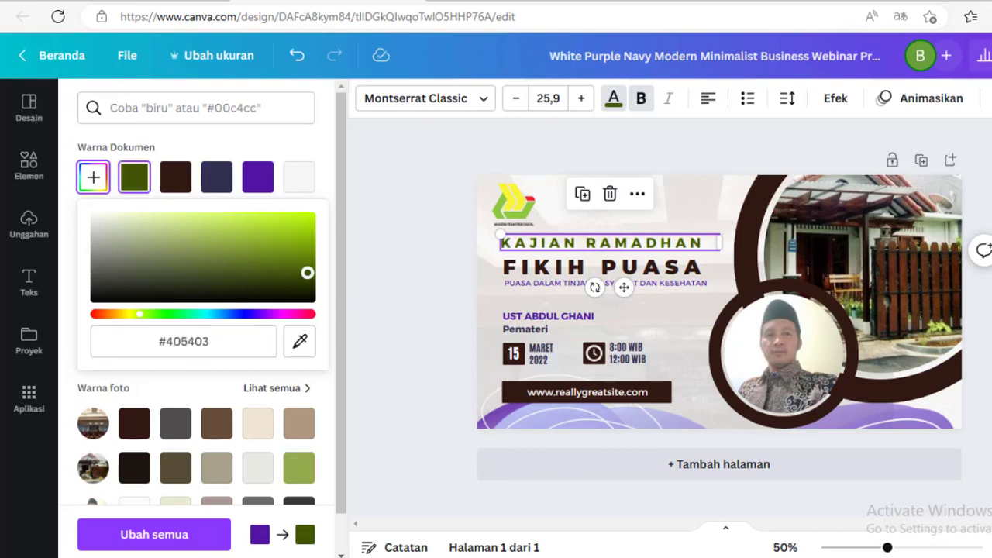
left_click(309, 272)
left_click_drag(309, 273, 309, 283)
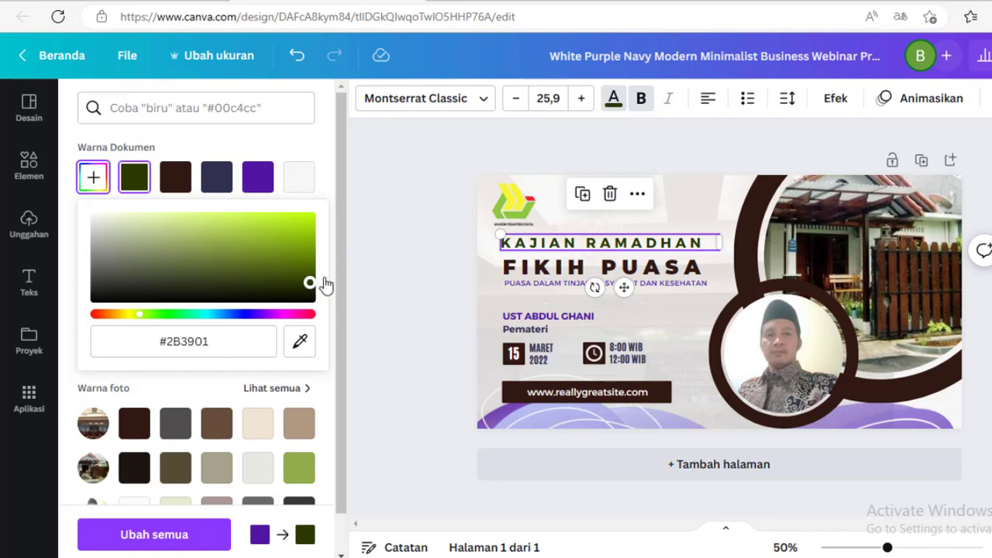
left_click(439, 254)
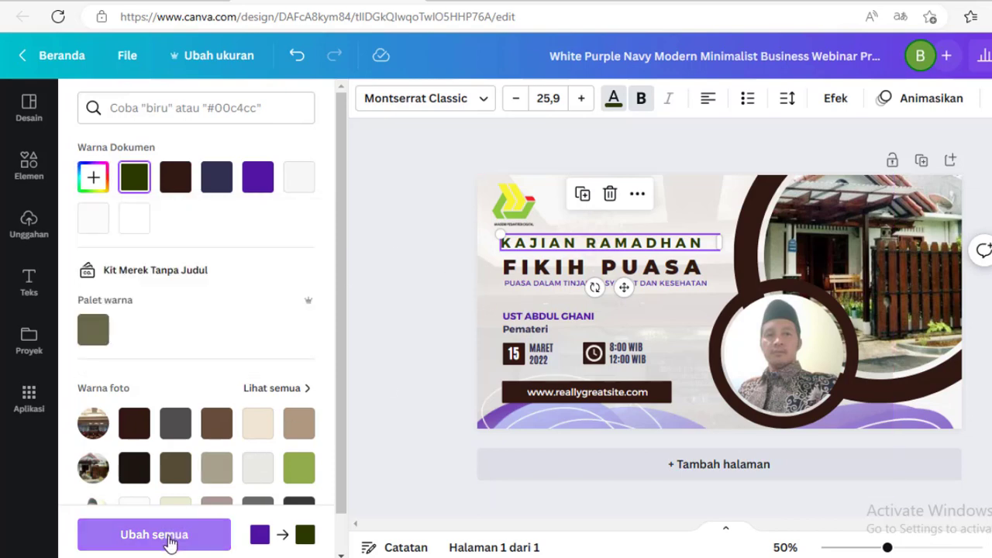
left_click(146, 541)
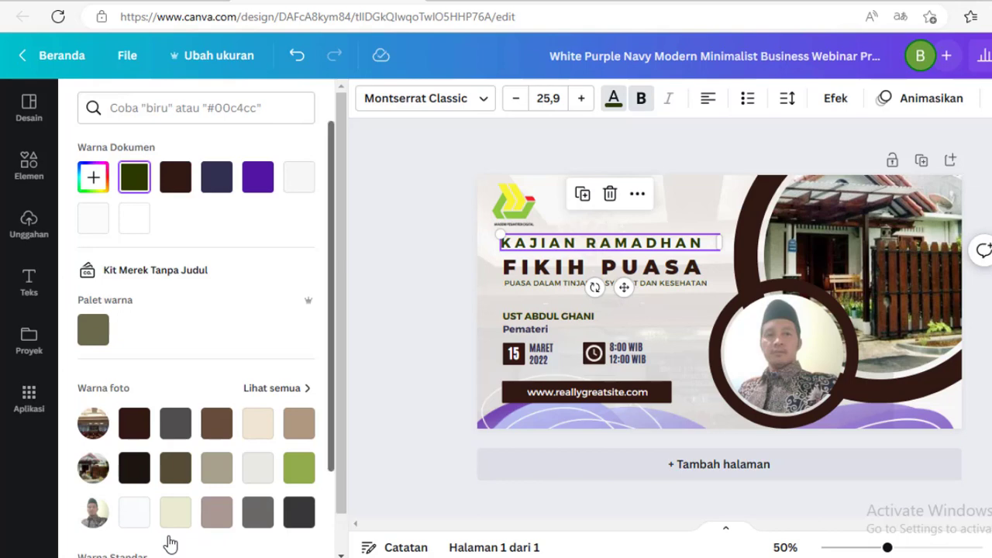
left_click(372, 346)
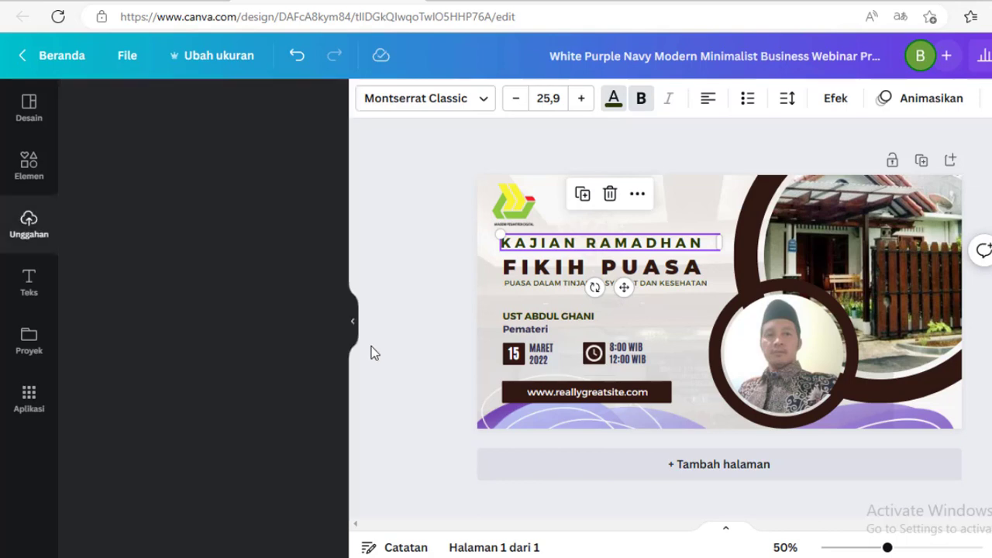
double_click(591, 395)
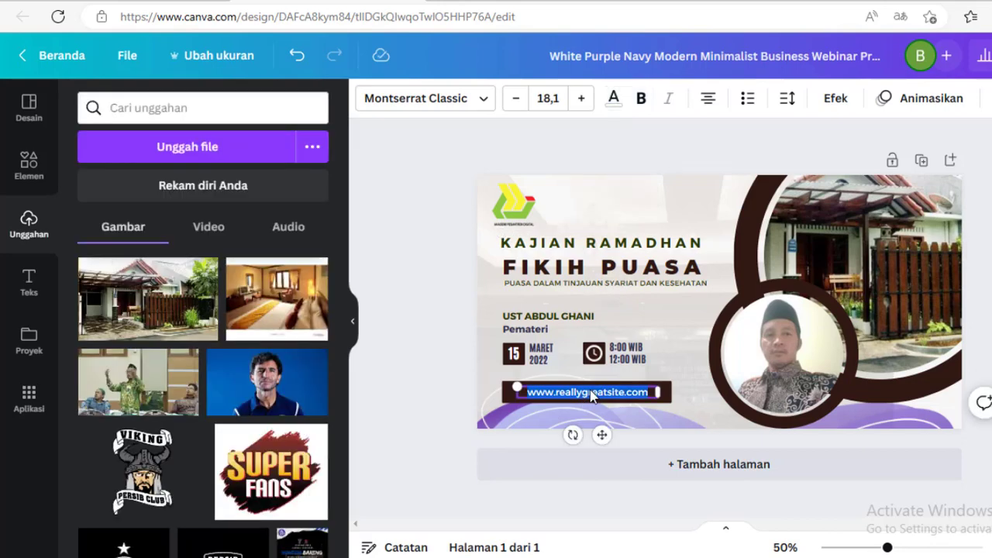
key("BackSpace")
type("www")
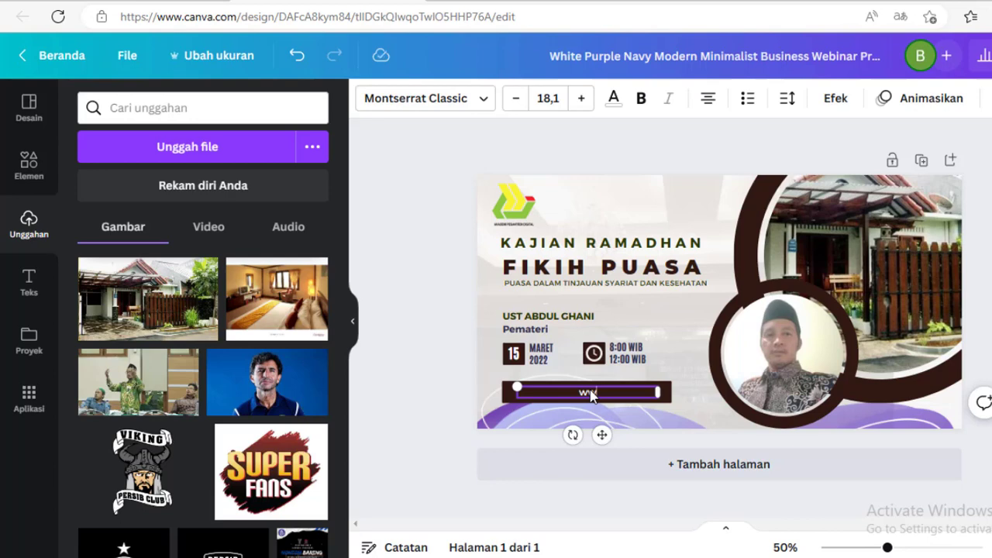
type(".lurba.mu")
key("BackSpace")
type("t")
key("BackSpace")
type("y.id")
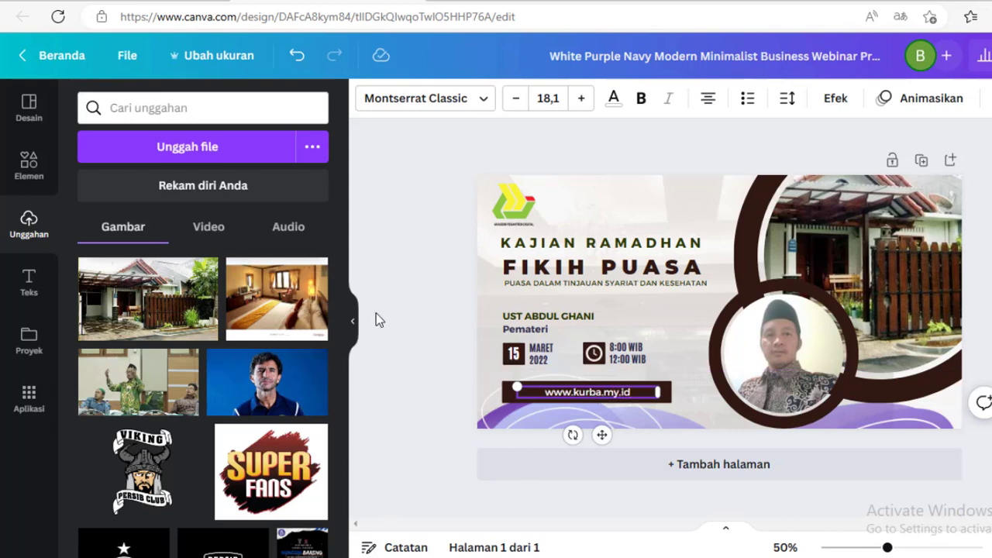
left_click(391, 335)
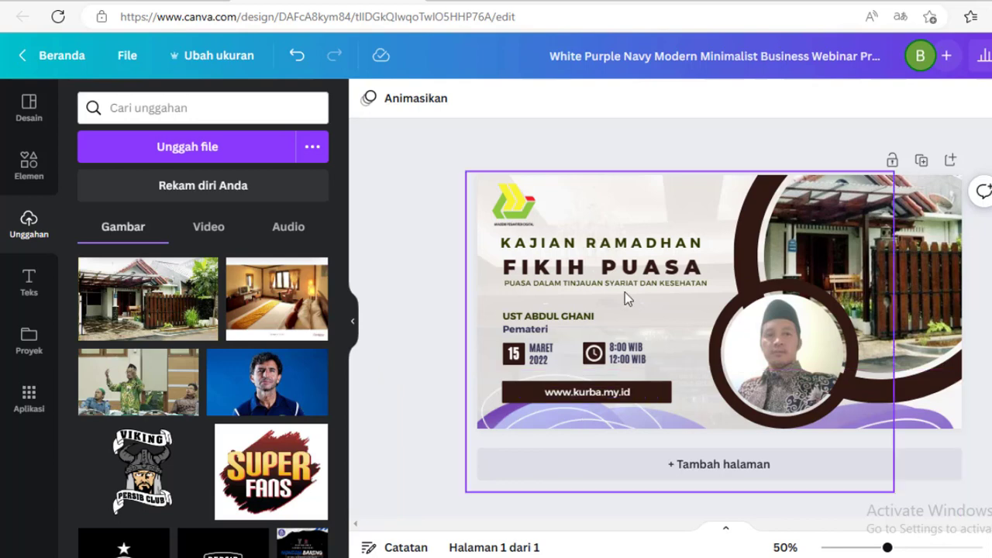
- Search the elements for frame circle and add the first circular outline graphic to the design
left_click(786, 301)
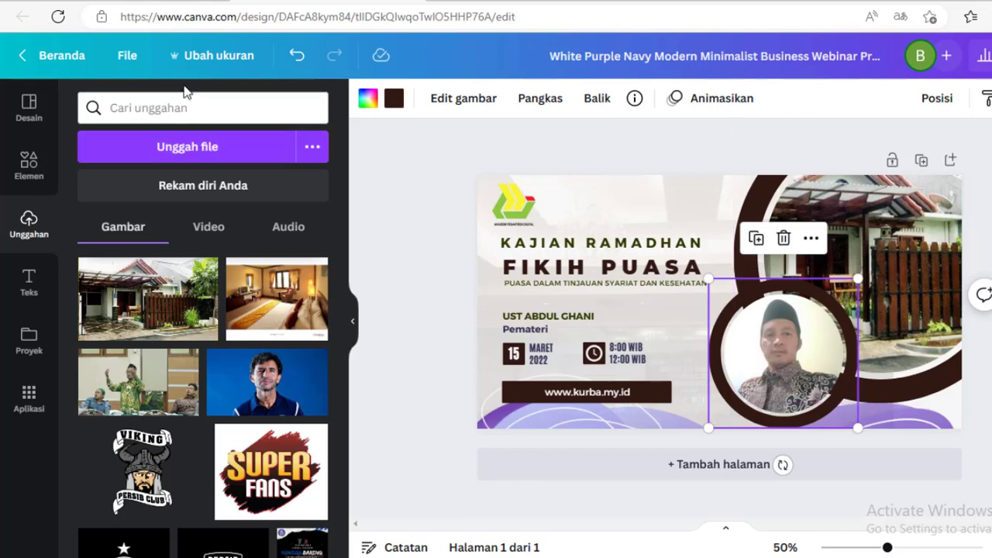
left_click(31, 164)
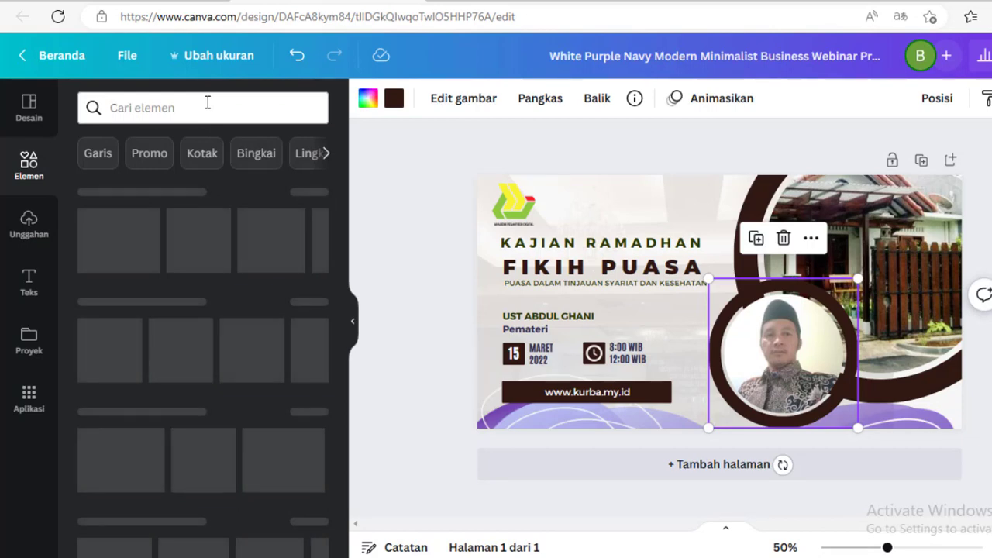
left_click(208, 103)
type("frame")
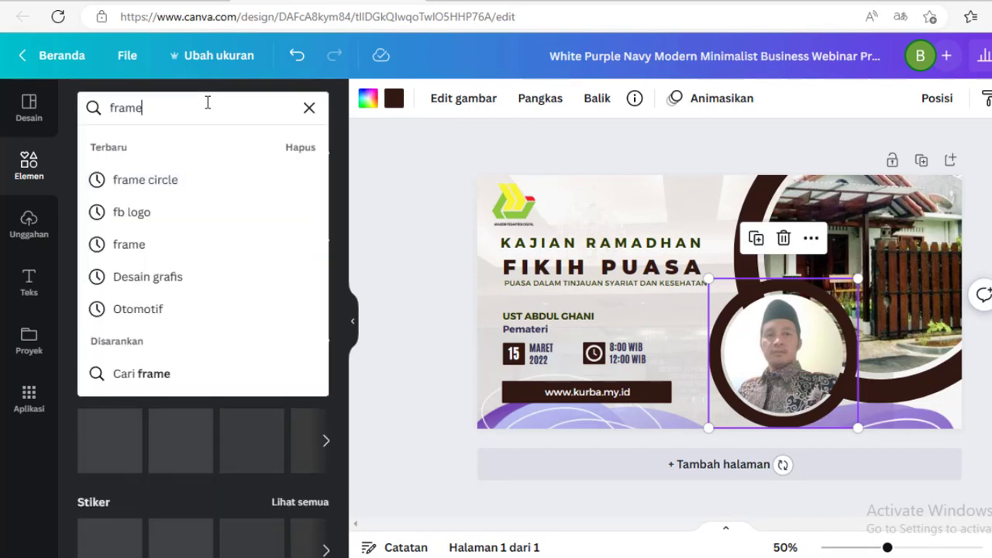
left_click(200, 192)
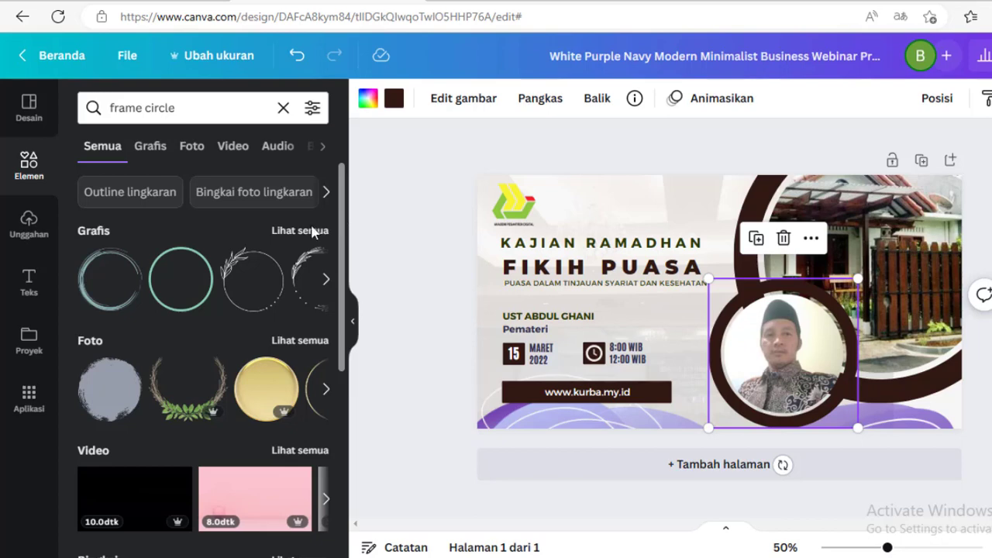
left_click(96, 284)
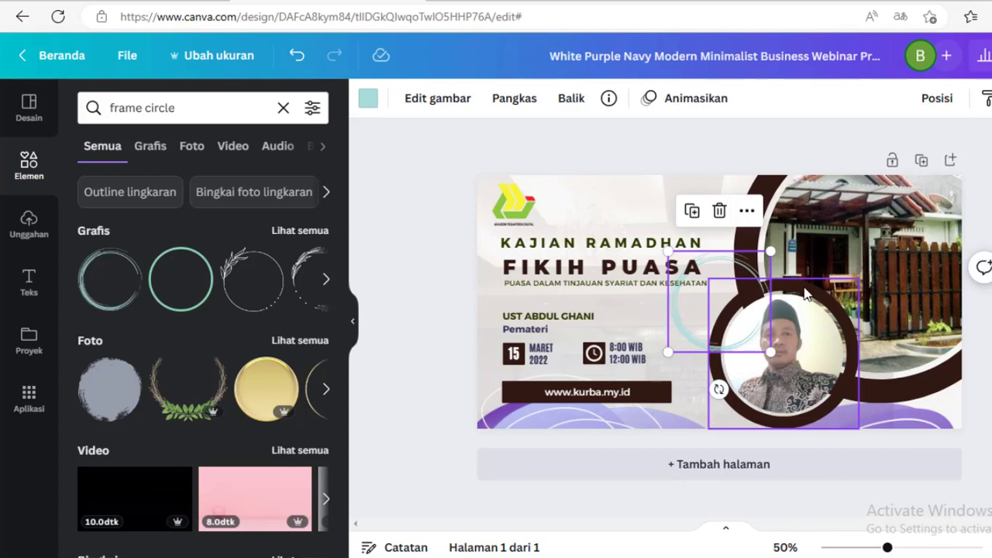
- Resize and move the circular outline so it encircles the speaker's photo
left_click_drag(805, 293, 830, 304)
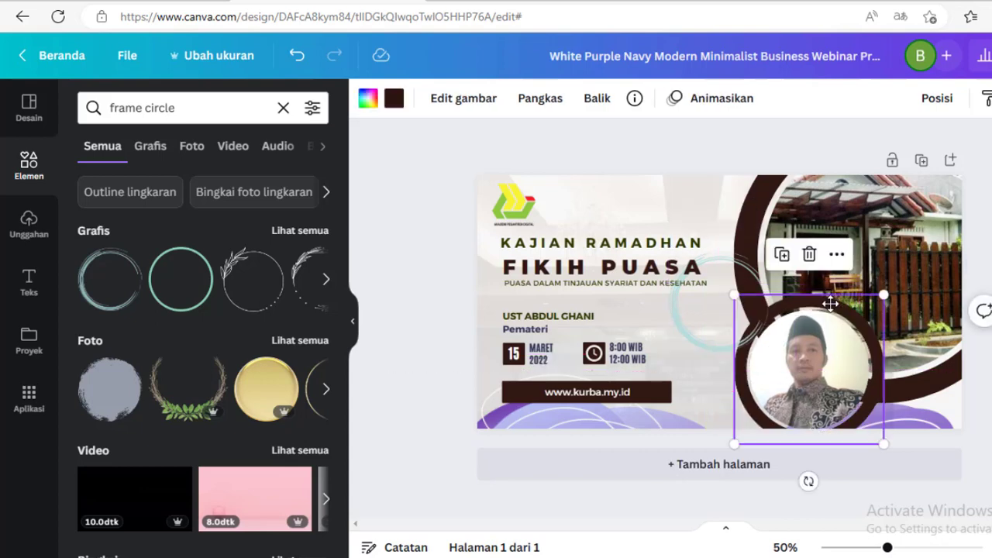
key("ctrl+z")
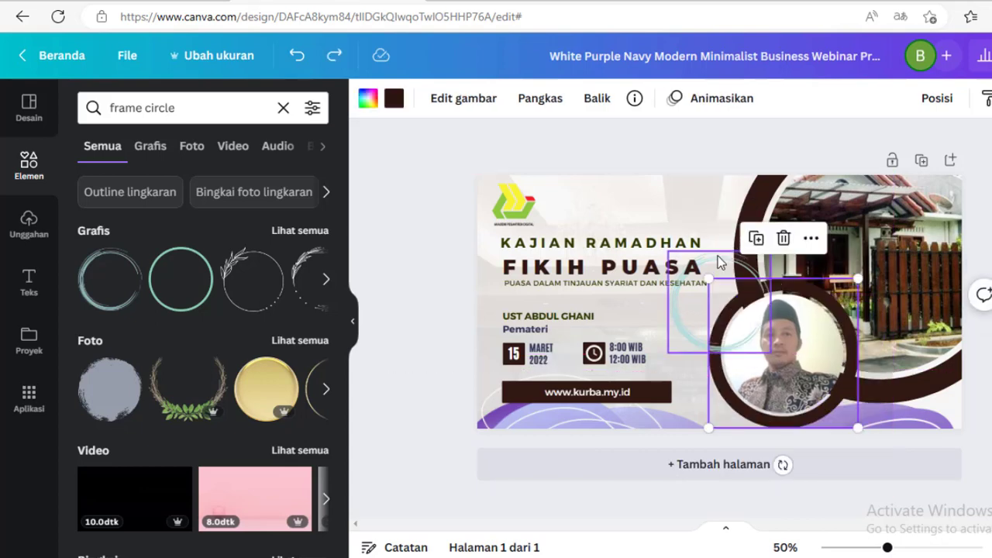
left_click(718, 258)
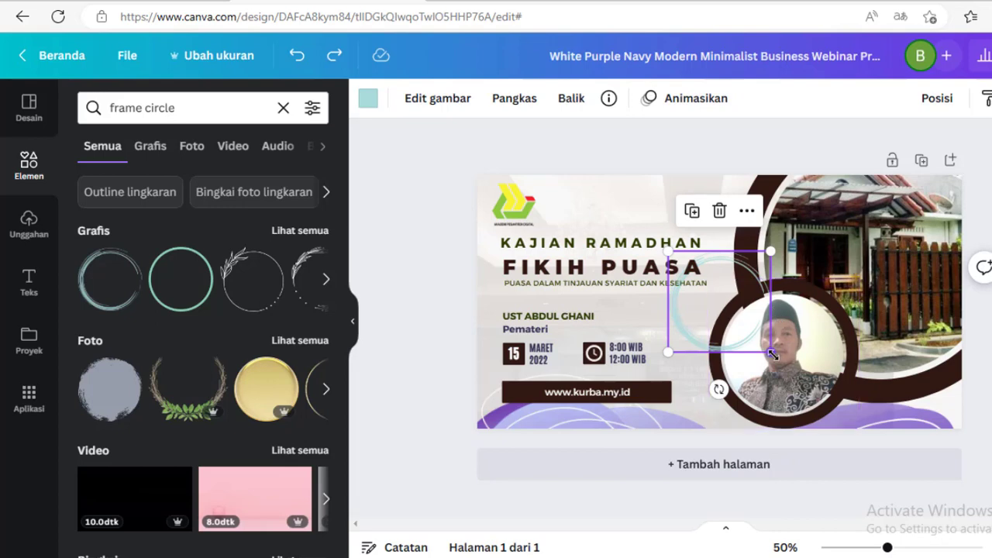
left_click_drag(772, 354, 826, 402)
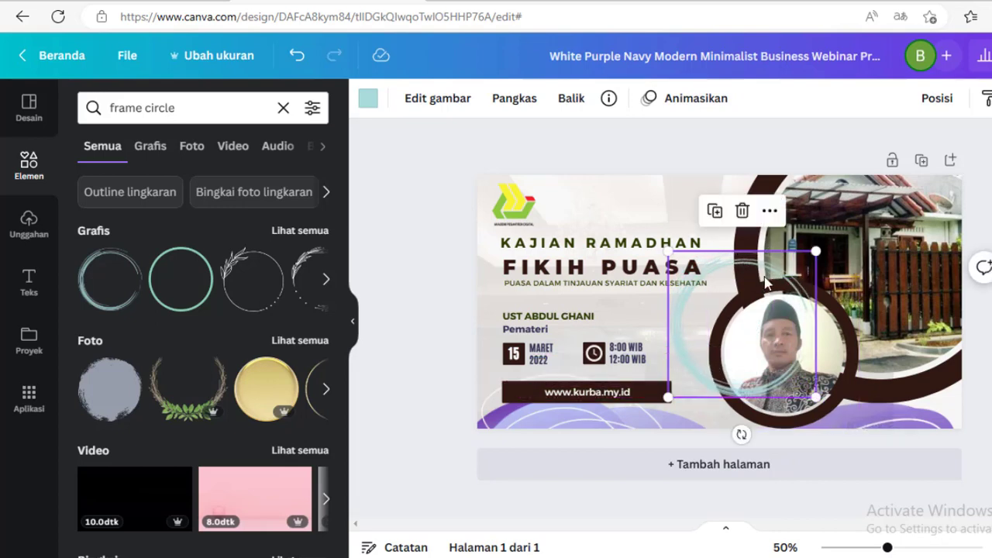
left_click_drag(766, 283, 780, 287)
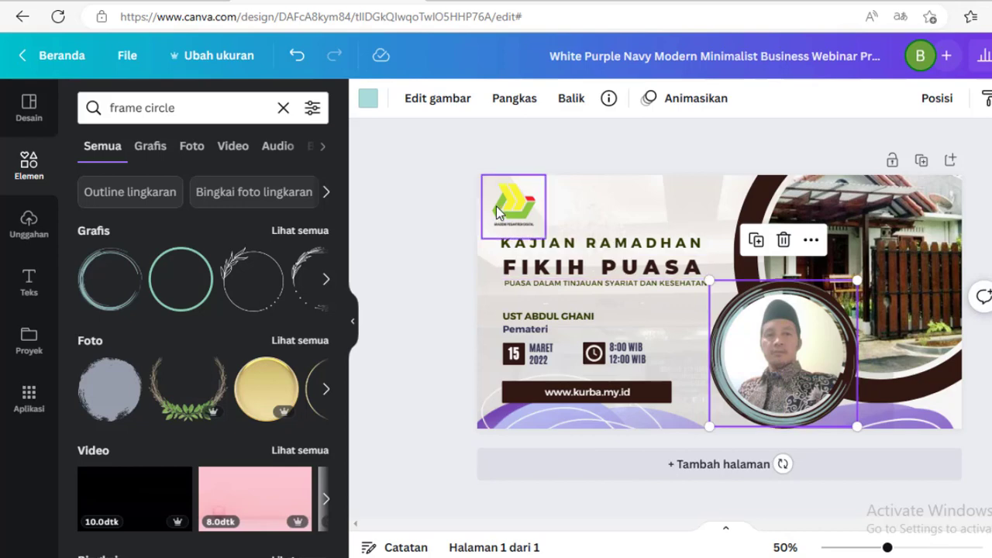
- Recolour the circular outline to yellow from the standard colours
left_click(367, 99)
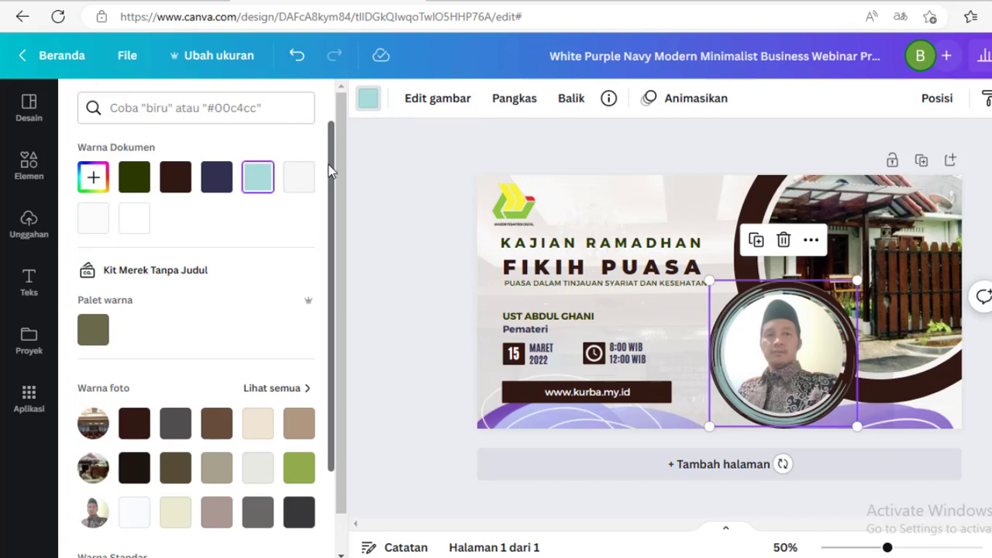
scroll(325, 243, "down", 3)
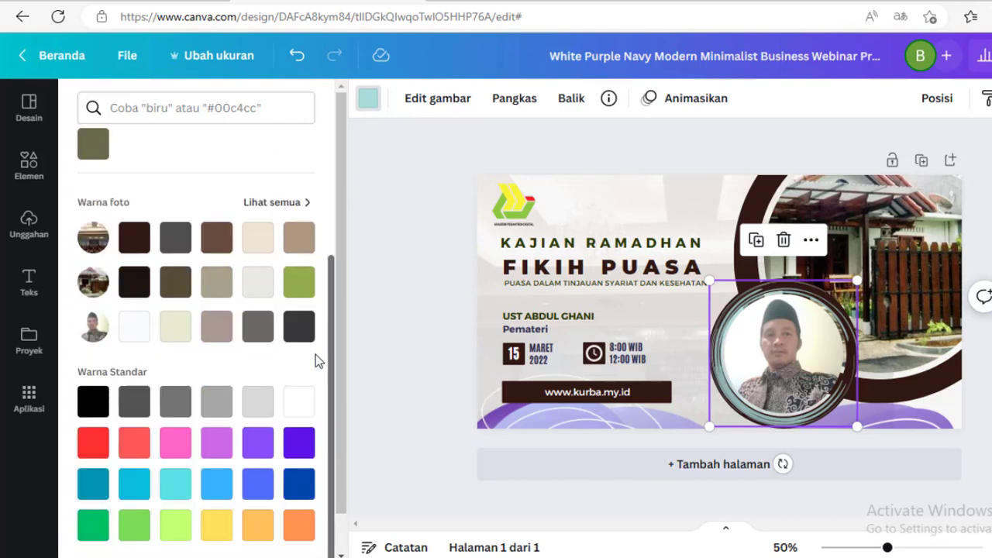
left_click(223, 530)
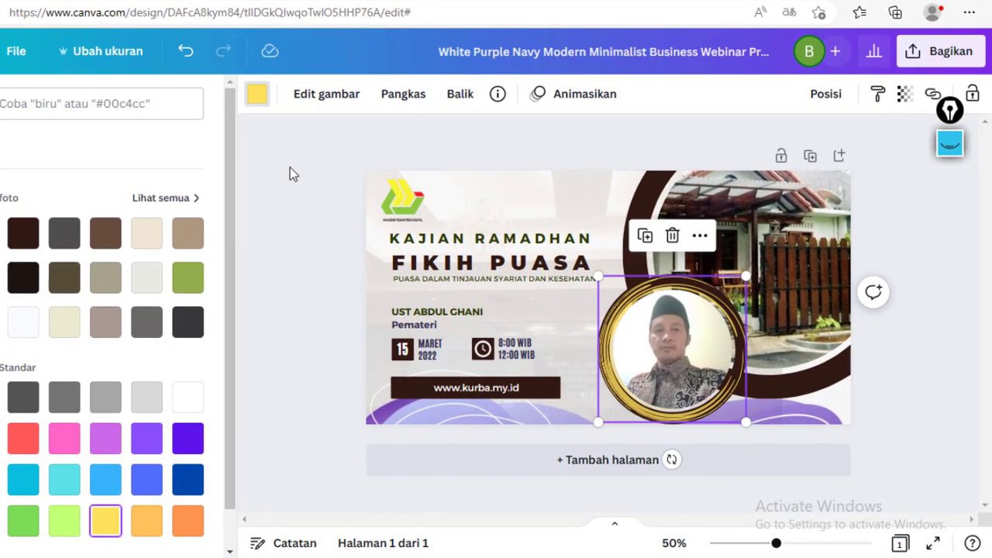
left_click(290, 167)
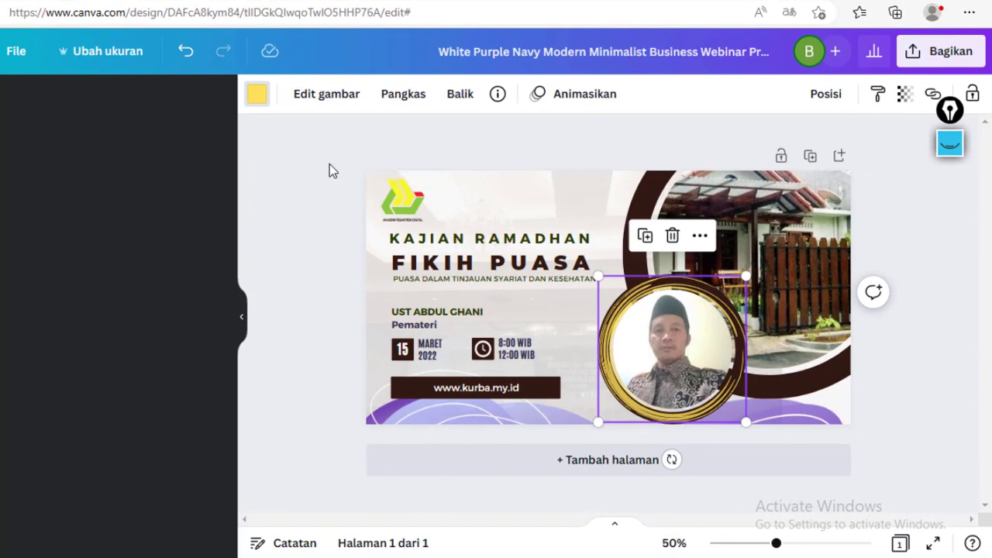
- Download the finished design as a PNG file through the share options
left_click(928, 259)
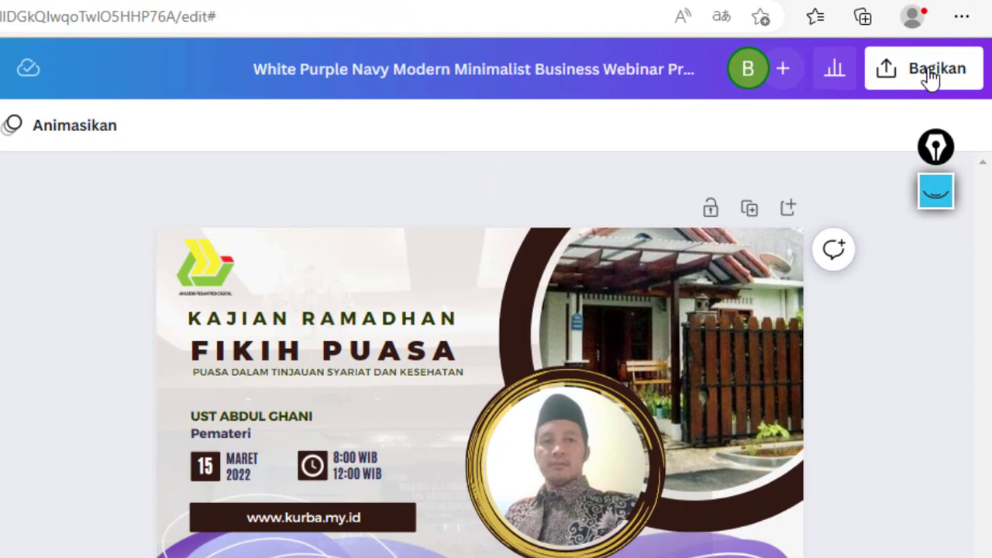
left_click(890, 75)
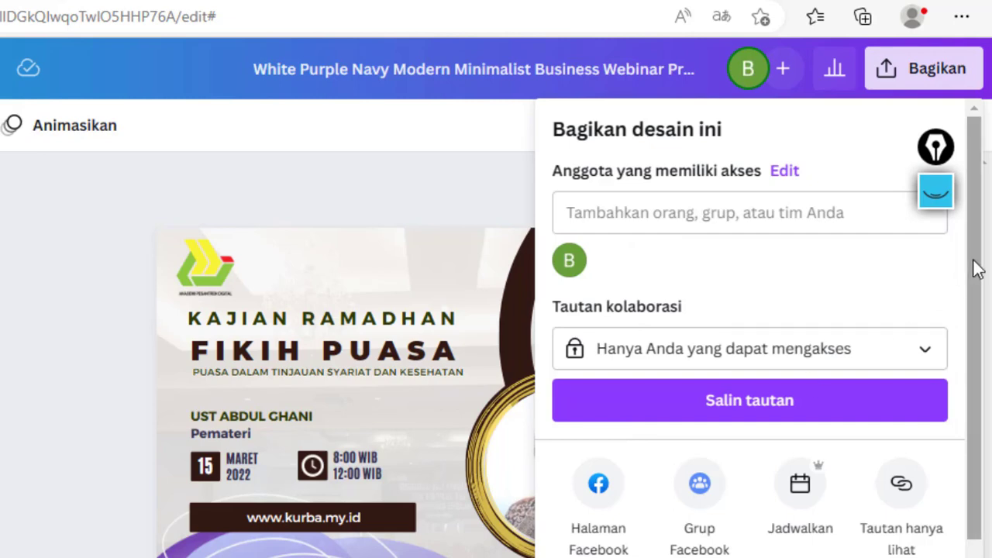
left_click_drag(975, 272, 975, 349)
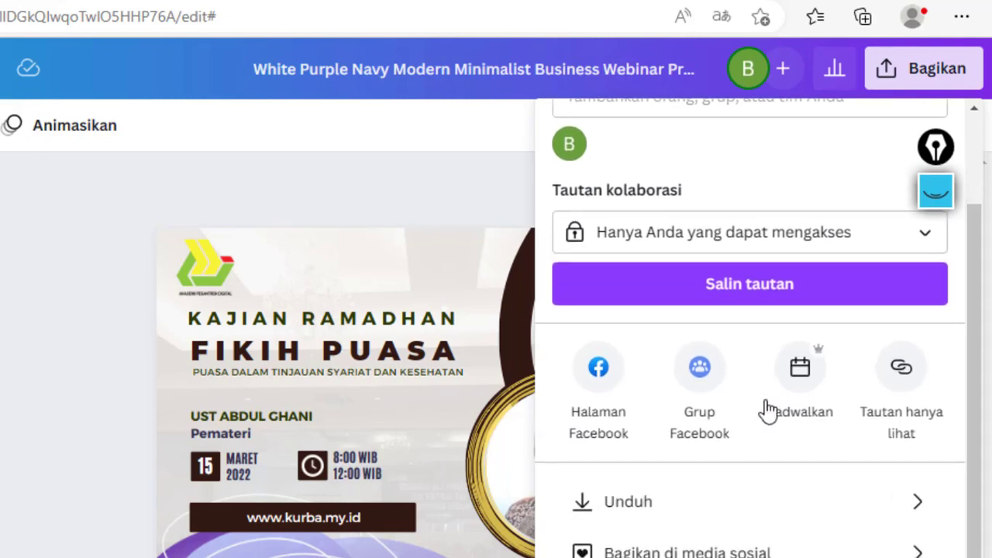
left_click(628, 504)
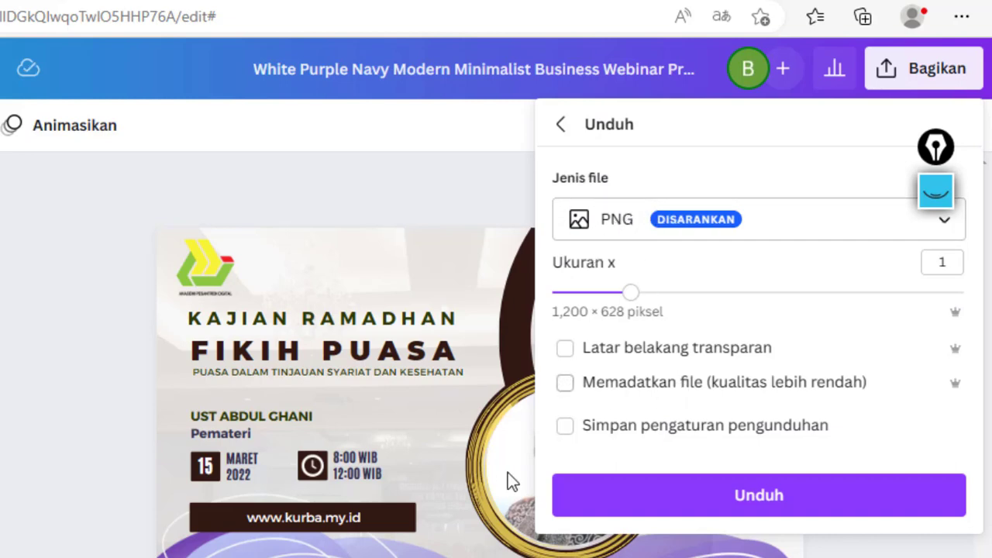
left_click(764, 512)
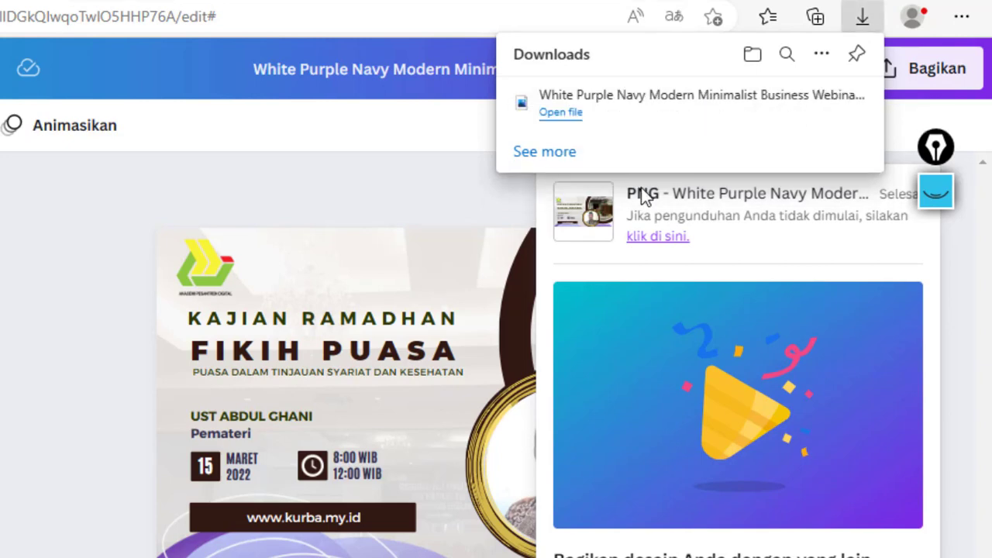
- Open the downloaded PNG file to check it and close the image viewer and download panels
left_click(569, 116)
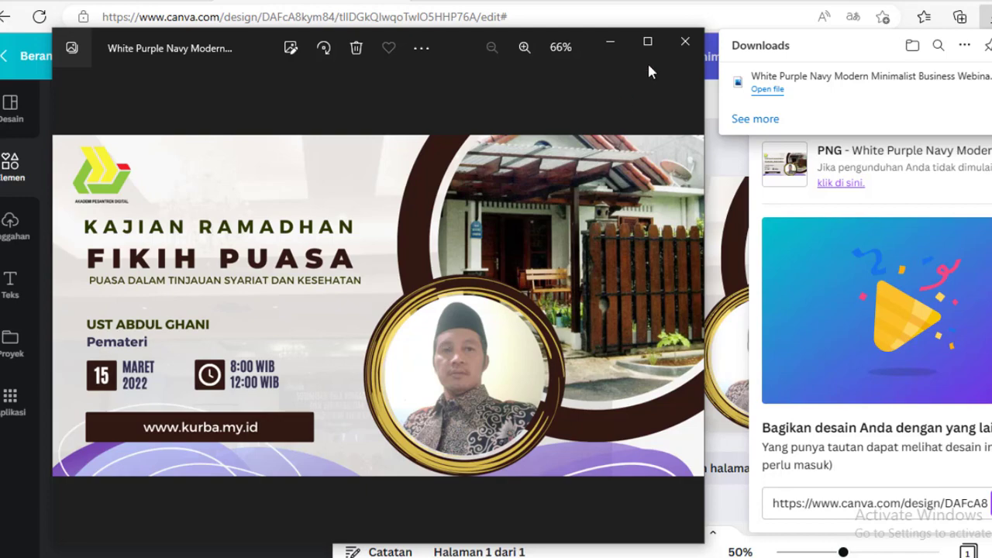
left_click(686, 45)
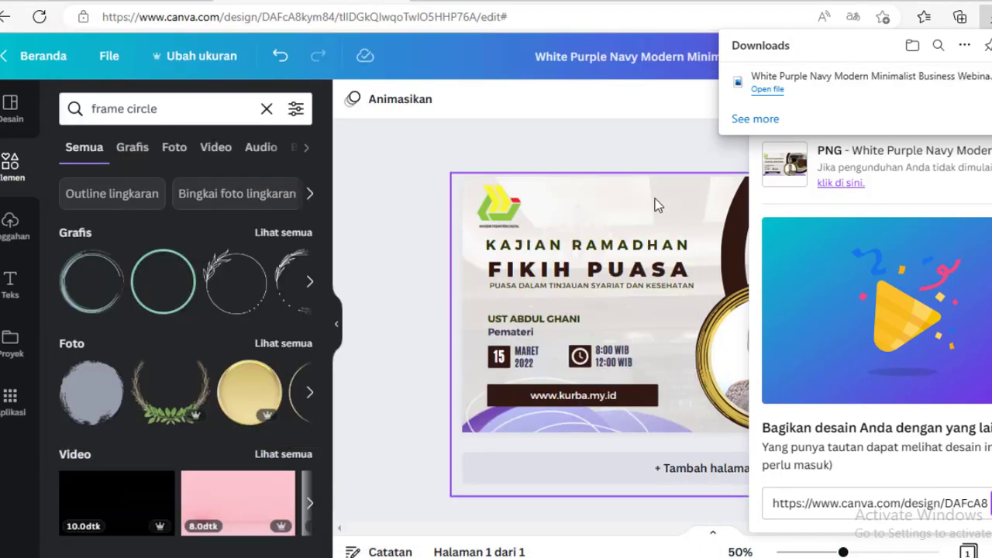
left_click(607, 148)
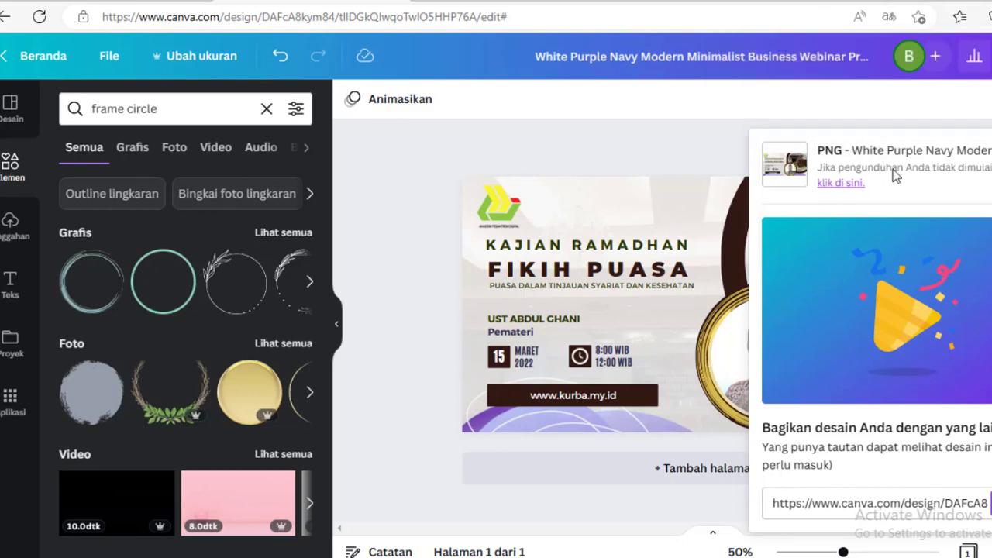
left_click(991, 151)
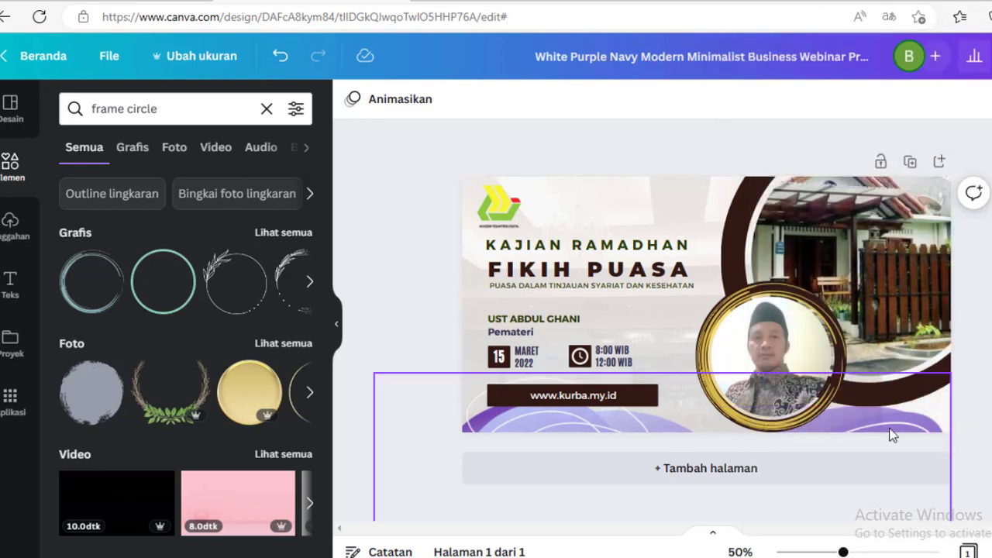